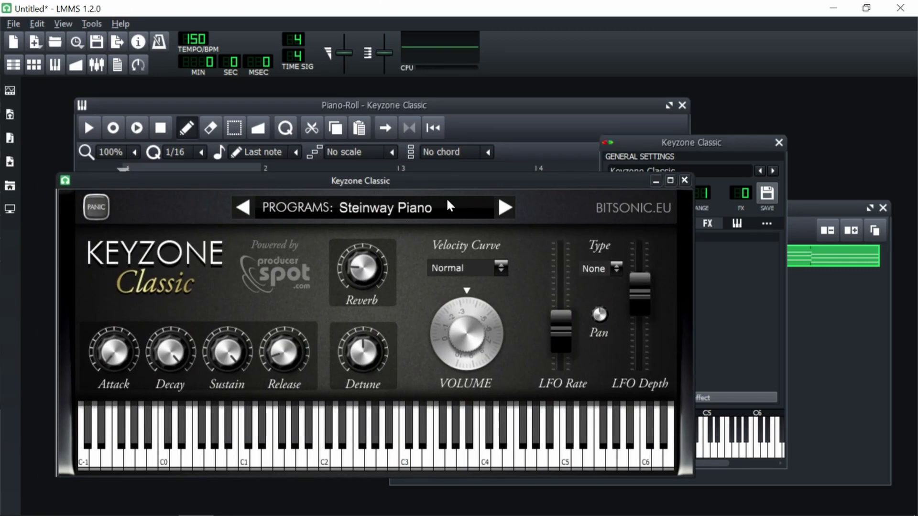
- Bring up the Keyzone Classic chord pattern in the Piano-Roll and maximize the editor
click(396, 105)
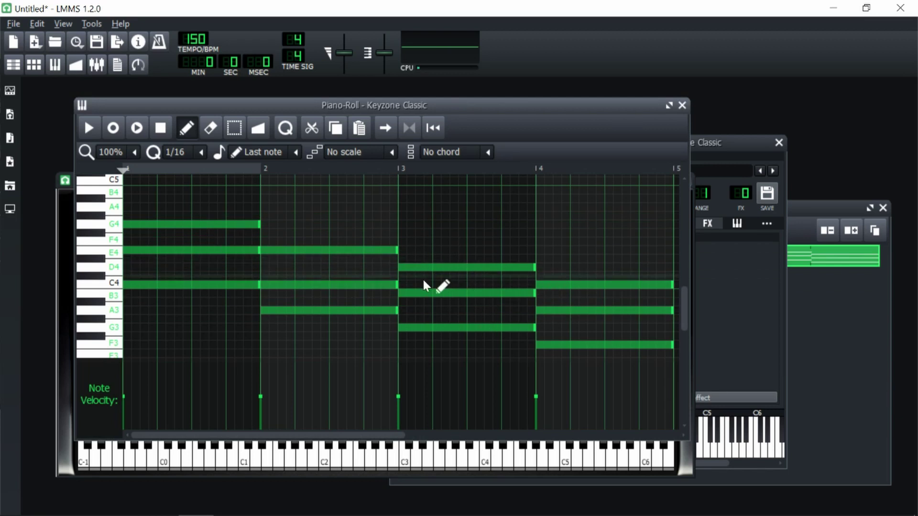
click(681, 105)
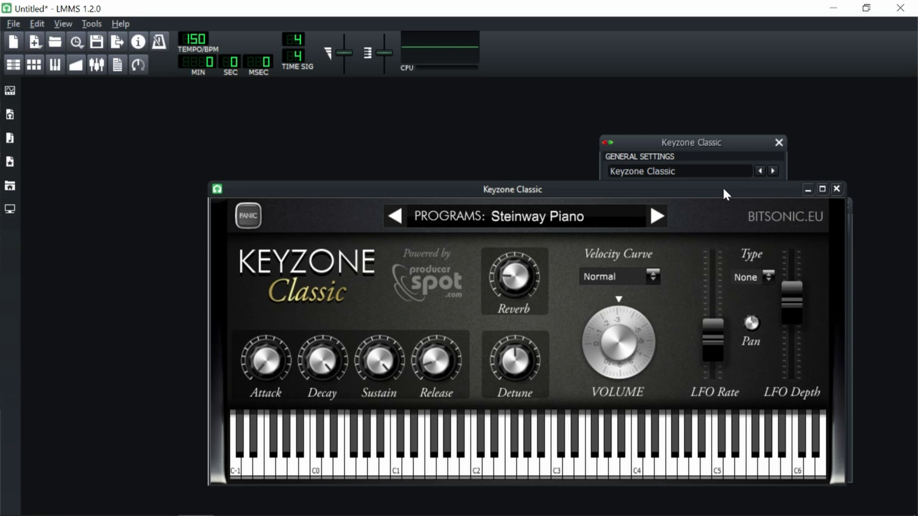
mouse_move(723, 189)
mouse_down()
mouse_move(710, 195)
mouse_move(722, 192)
mouse_up()
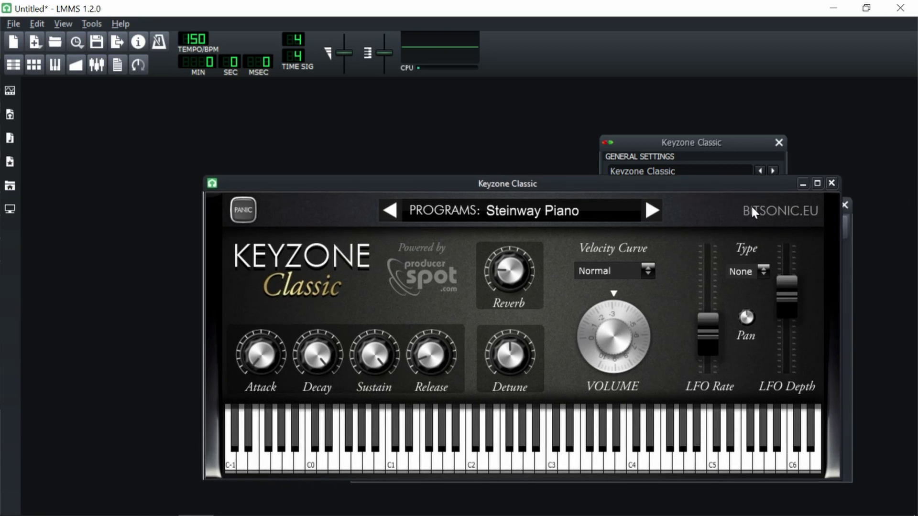
click(847, 289)
double_click(707, 266)
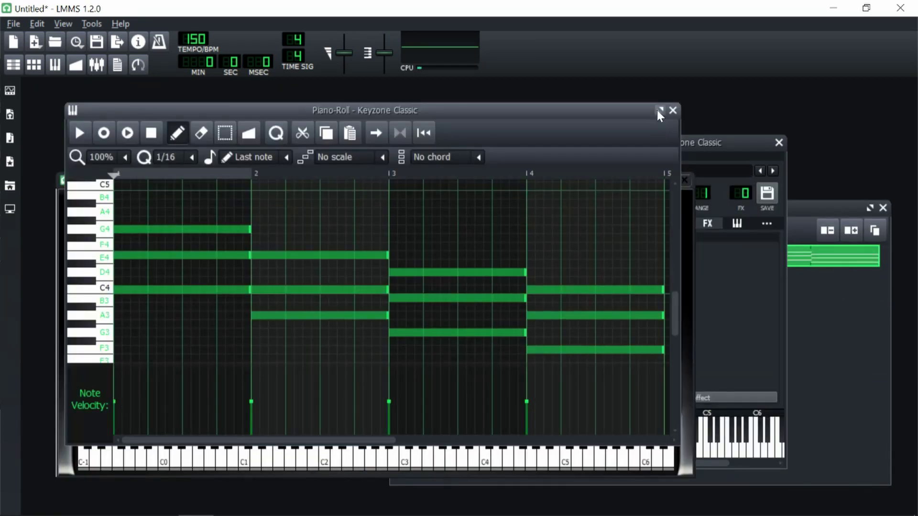
click(657, 110)
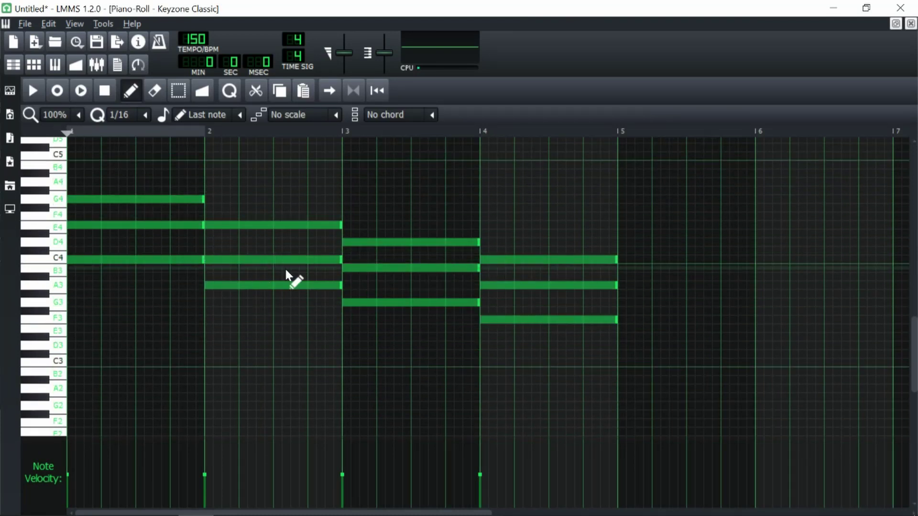
- Play back the four-chord progression and stop the playback
scroll(292, 277, up, 2)
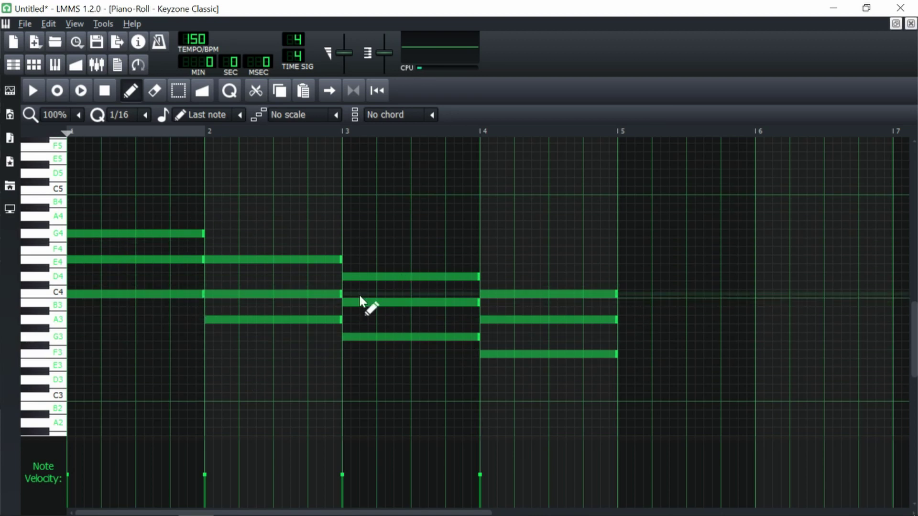
click(32, 91)
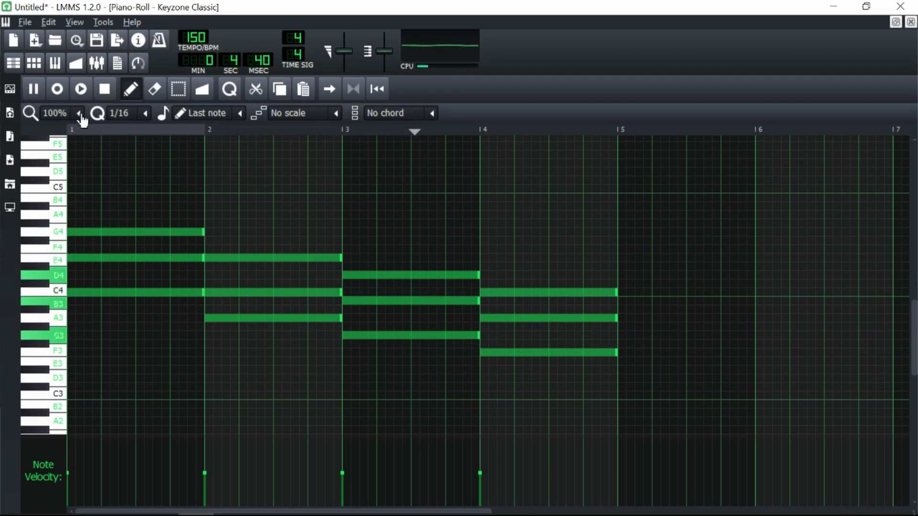
click(103, 90)
- Duplicate the lowest note of each of the four chords one octave lower, and play back the result
scroll(310, 321, down, 1)
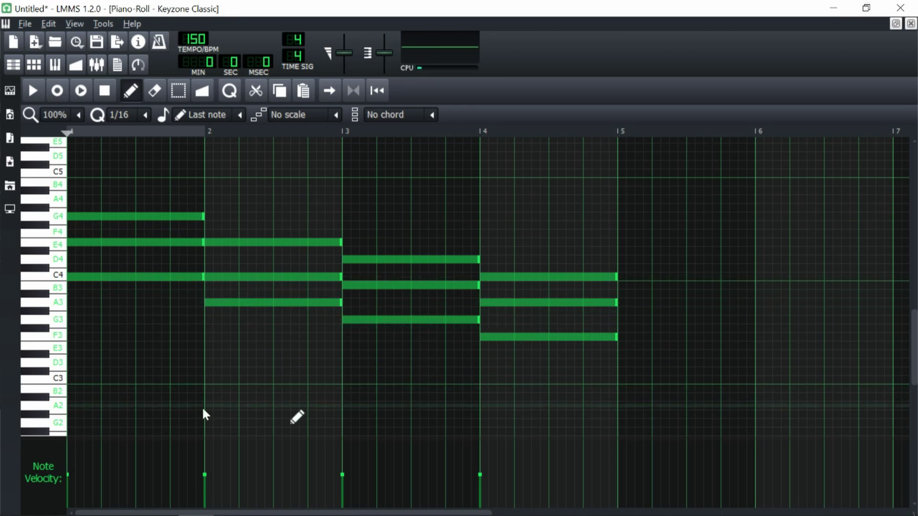
scroll(118, 412, down, 1)
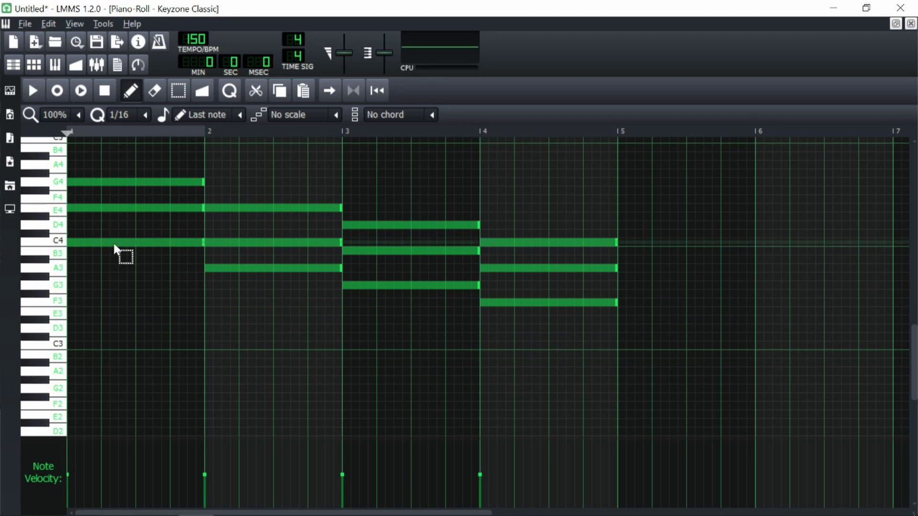
drag(99, 222, 142, 258)
drag(238, 257, 400, 301)
drag(518, 321, 303, 297)
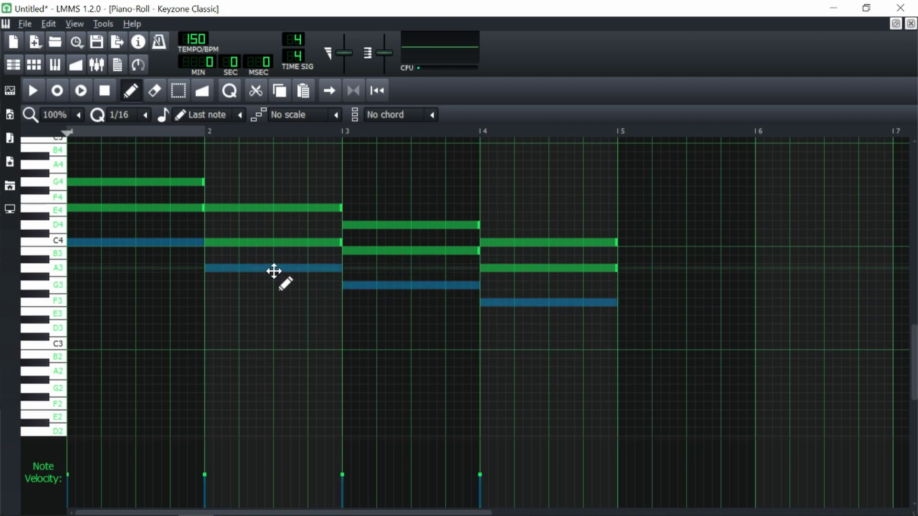
mouse_move(262, 268)
mouse_down()
mouse_move(281, 269)
mouse_move(255, 269)
mouse_up()
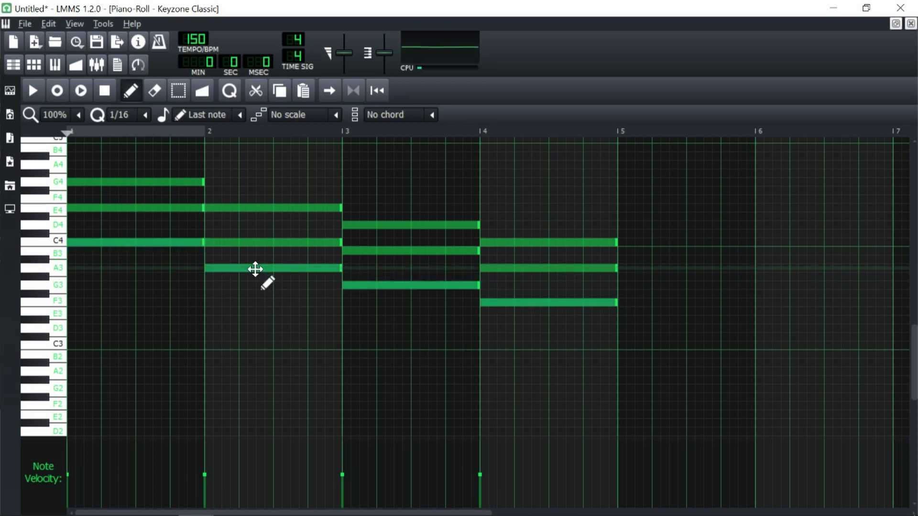
key(ctrl+Down)
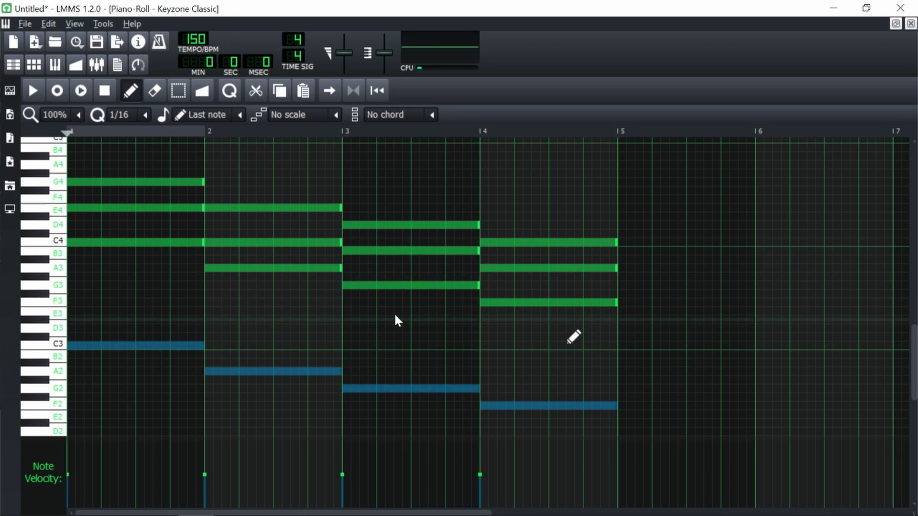
key(space)
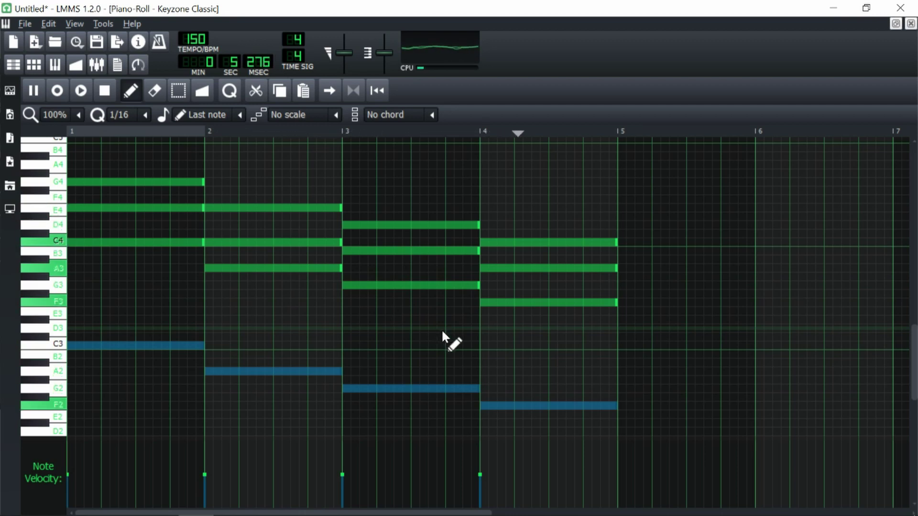
key(space)
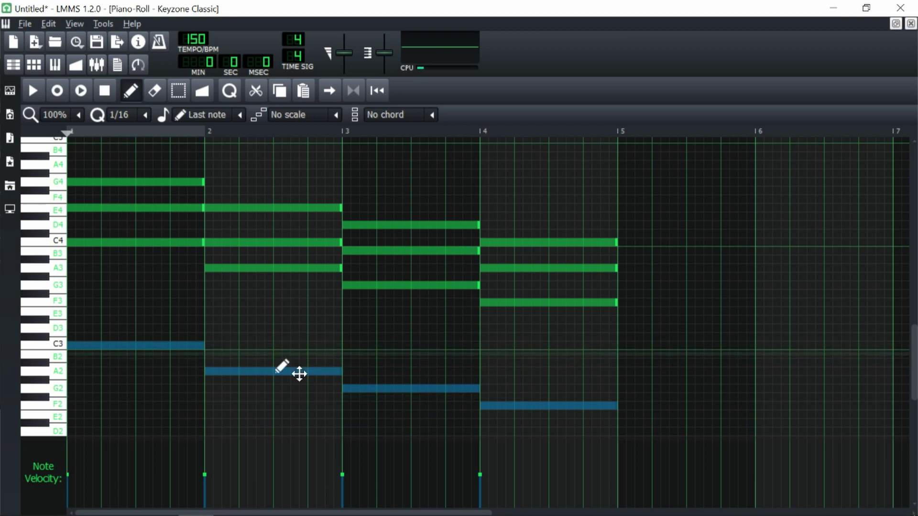
- Slightly lower the velocity of the four bass notes C3, A2, G2 and F2 and deselect them
drag(207, 474, 212, 479)
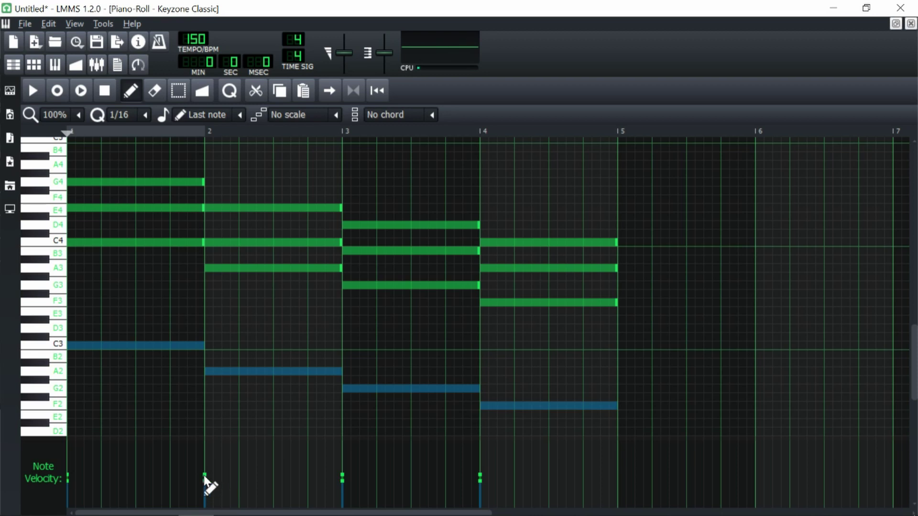
click(254, 337)
right_click(263, 337)
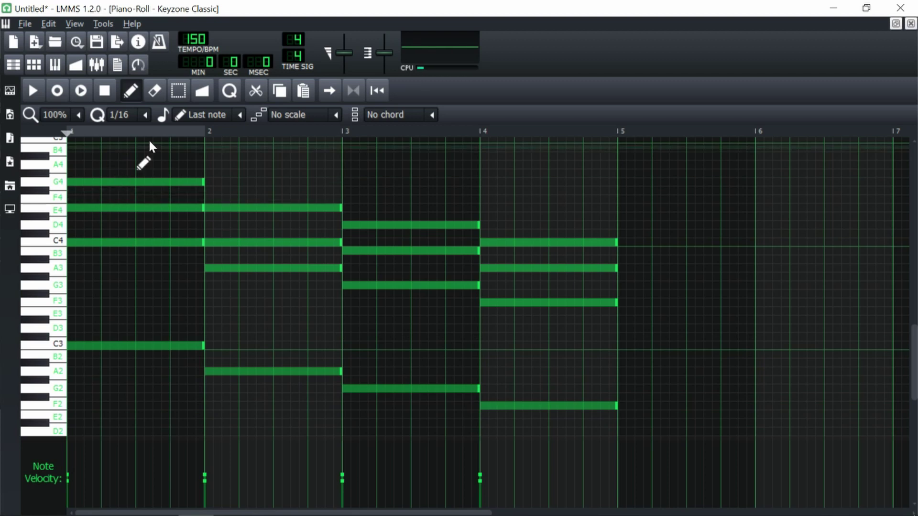
- Vary the velocities of the first chord's G4, E4 and C4 notes individually, setting C4 to about 95%
scroll(53, 115, down, 1)
scroll(174, 225, up, 3)
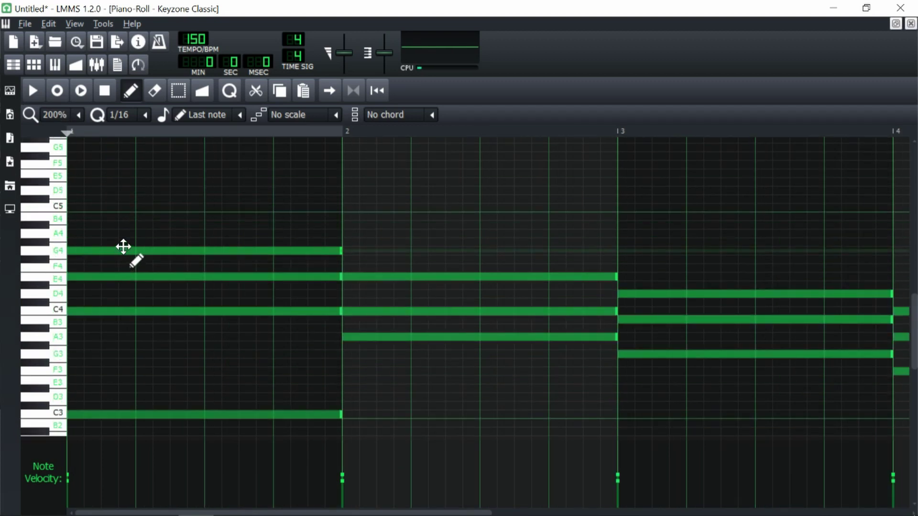
click(165, 252)
mouse_move(71, 475)
mouse_down()
mouse_move(70, 490)
mouse_move(77, 477)
mouse_up()
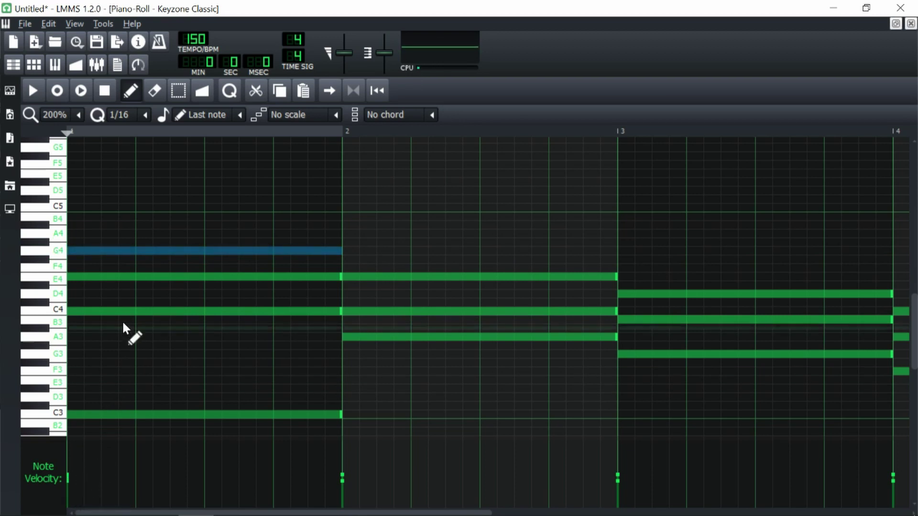
click(119, 277)
click(74, 480)
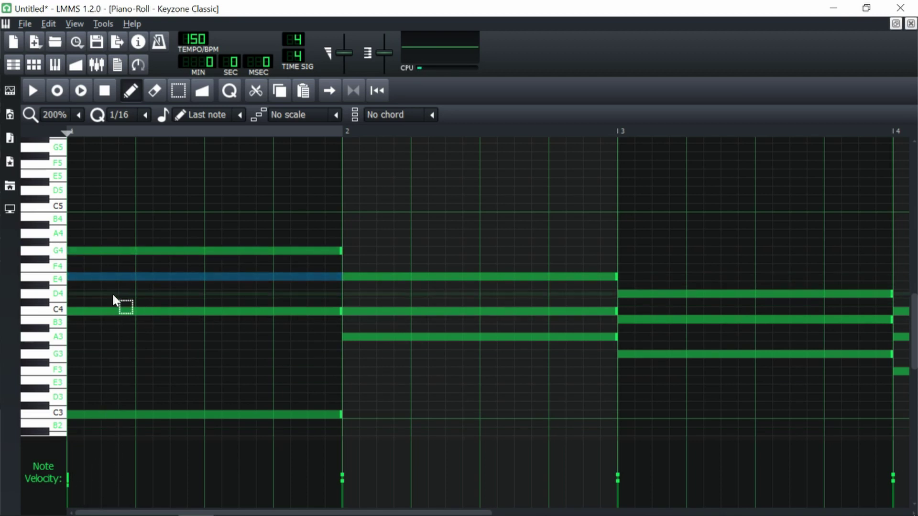
click(117, 311)
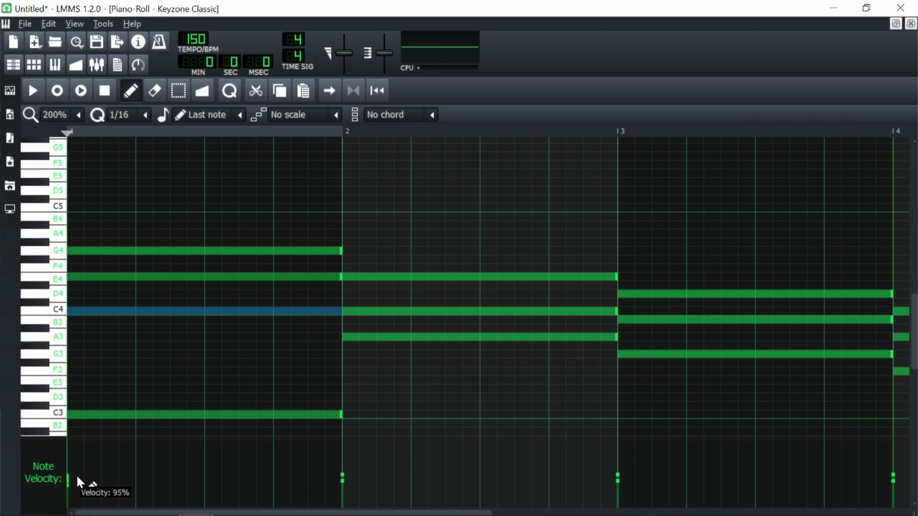
scroll(168, 283, down, 1)
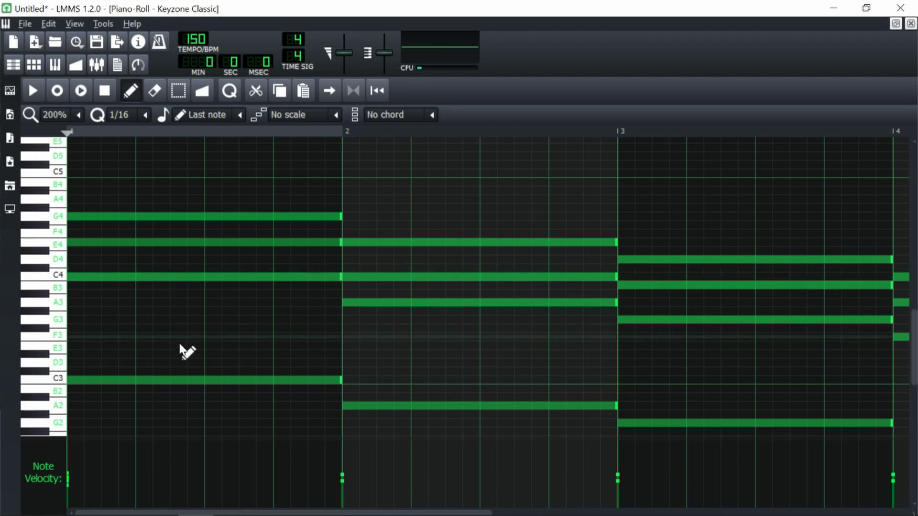
- Set the velocity of the second chord's A3 note to about 85% and select the chord's C4 note
click(364, 302)
scroll(350, 477, down, 4)
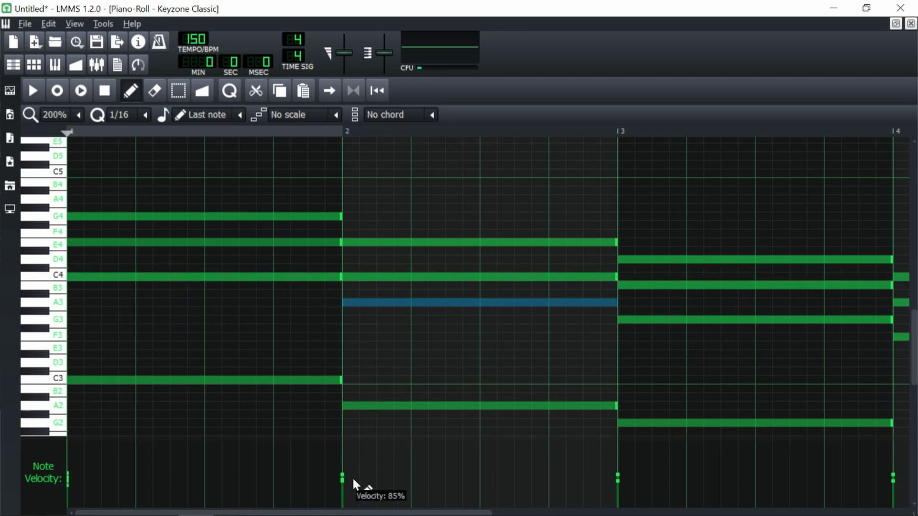
drag(375, 303, 382, 276)
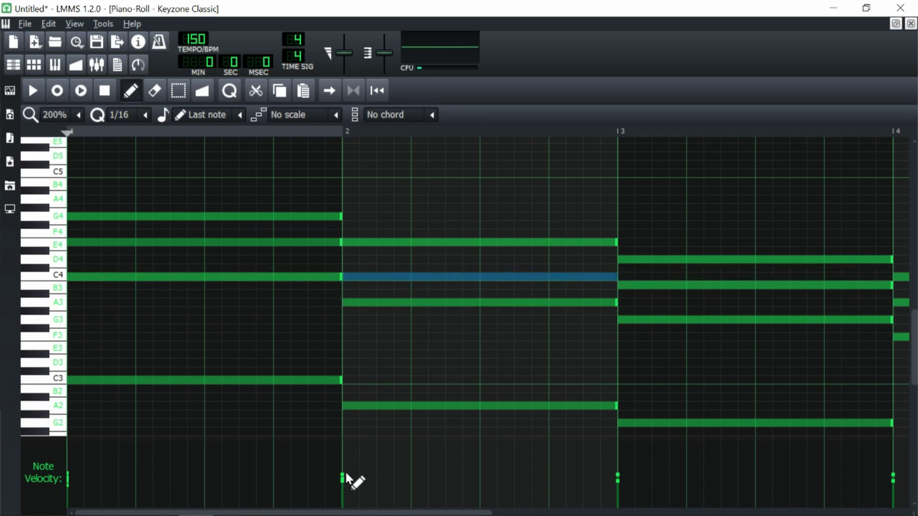
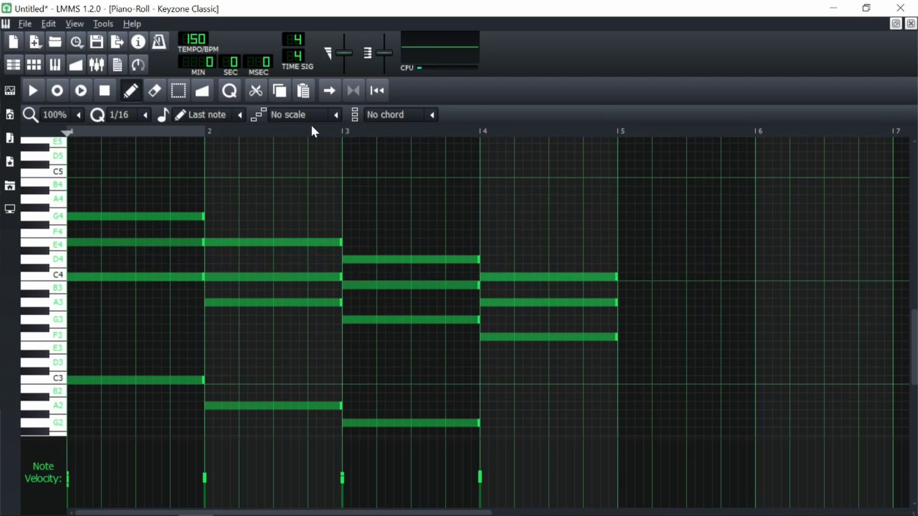
- Choose the Aeolian scale and mark it on the piano keys from D4 and from A3
click(335, 115)
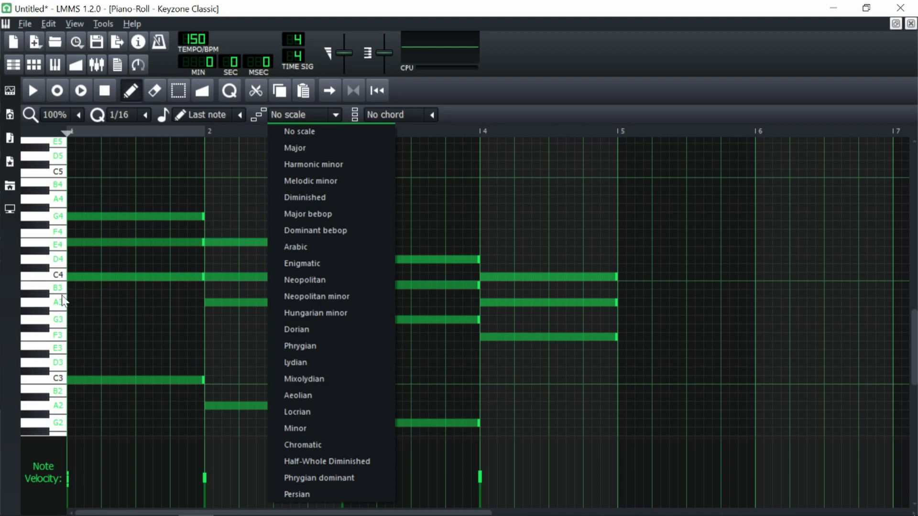
click(335, 395)
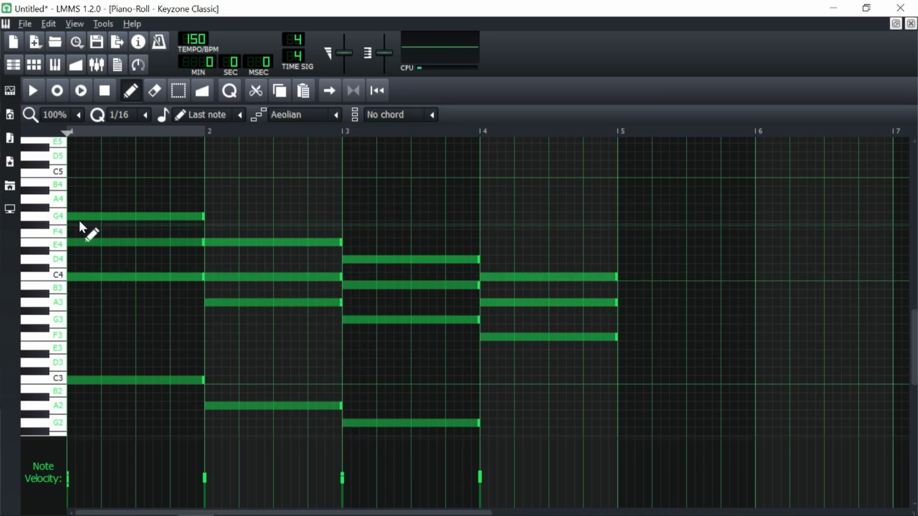
click(334, 116)
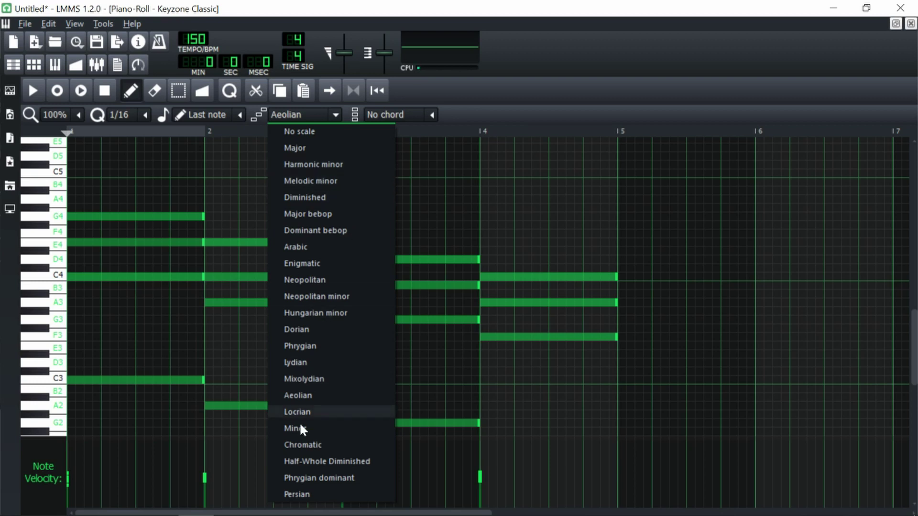
click(306, 396)
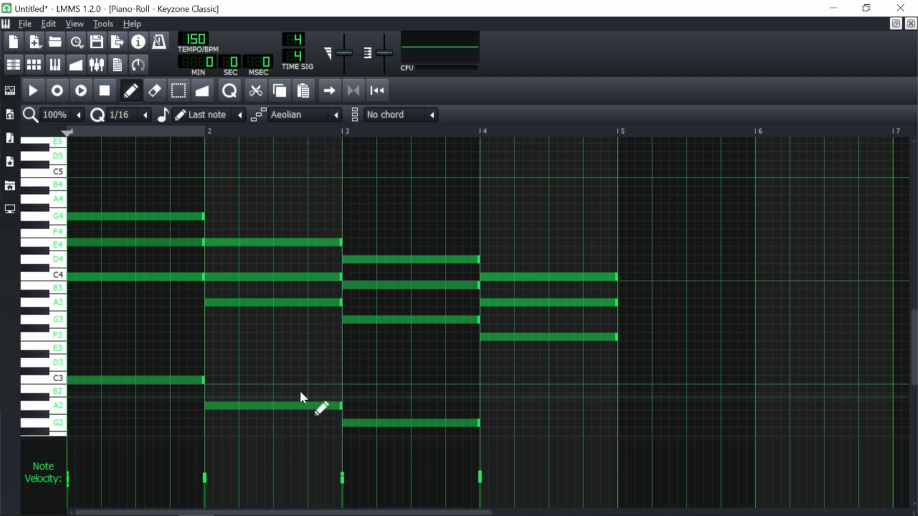
right_click(56, 259)
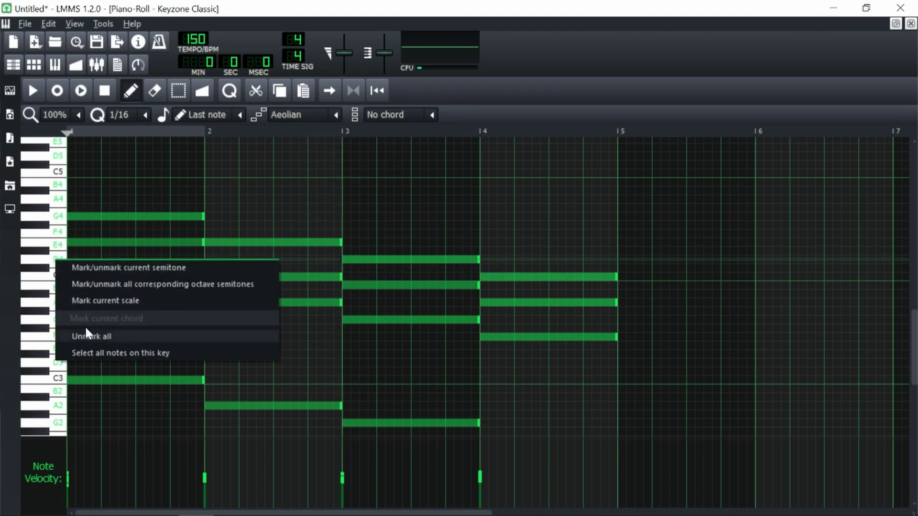
click(85, 303)
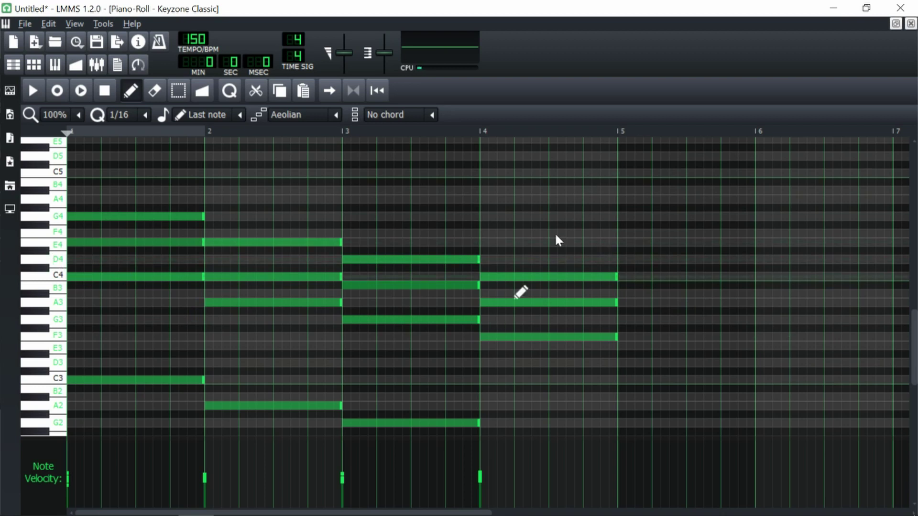
right_click(57, 306)
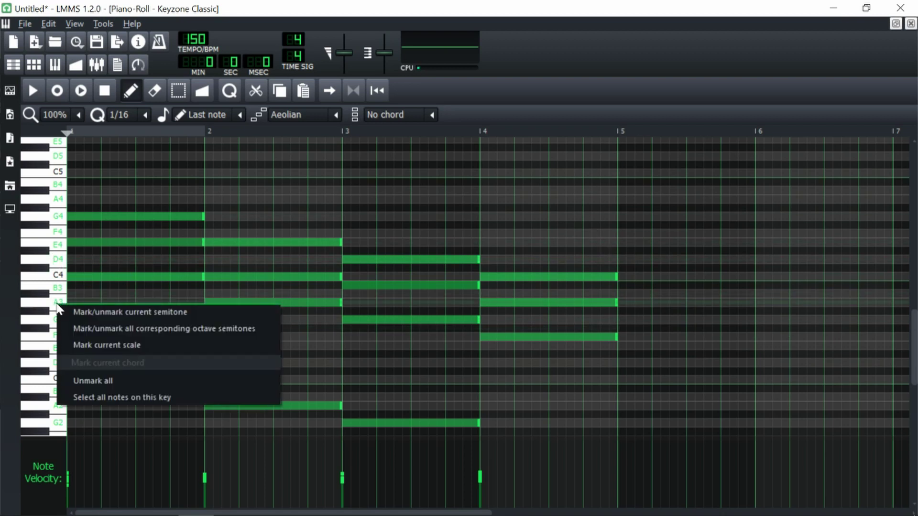
click(78, 345)
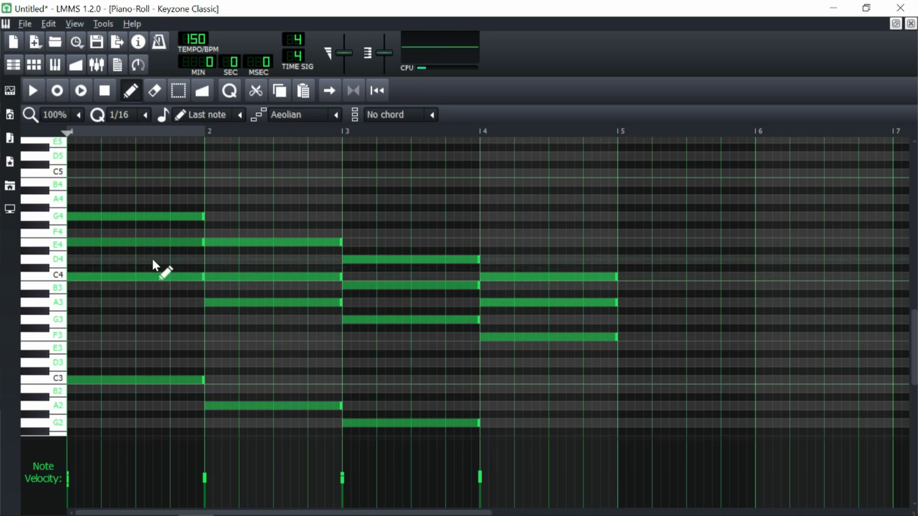
- Add a one-bar D5 note above the chords, starting halfway through bar 1
scroll(331, 293, down, 1)
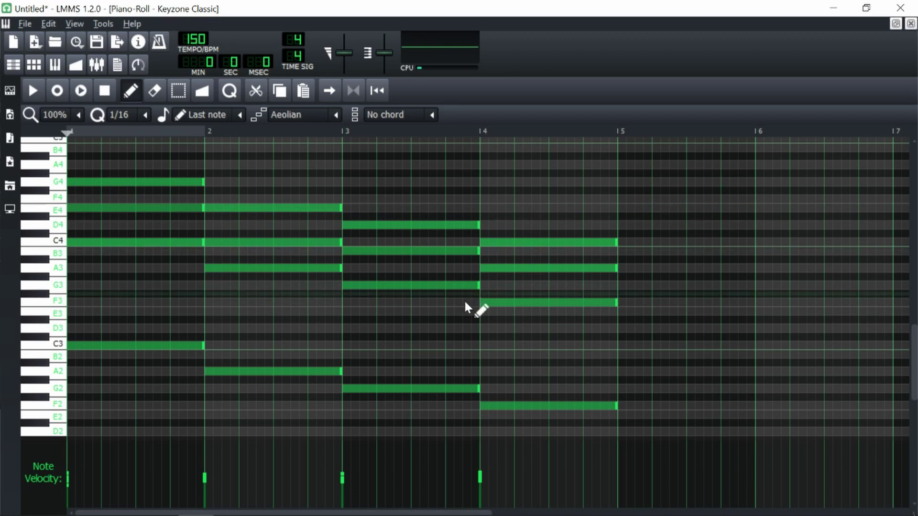
scroll(224, 244, up, 1)
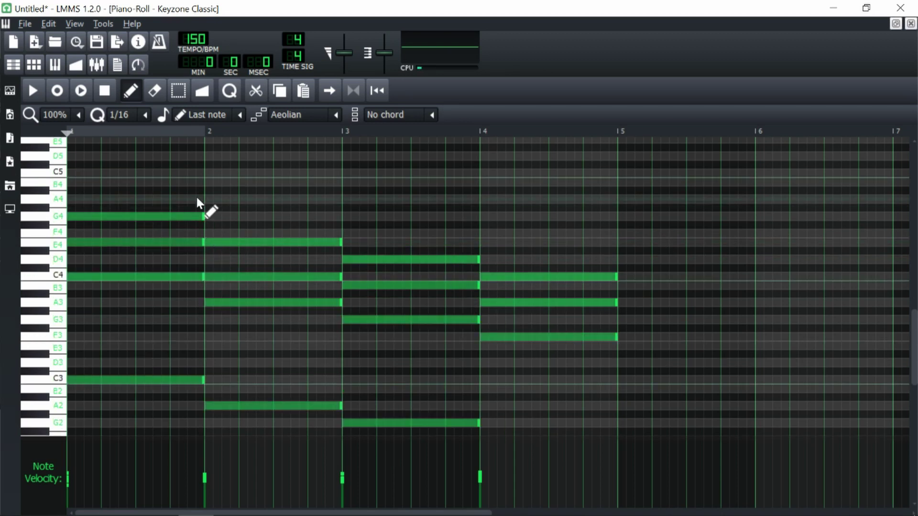
click(137, 155)
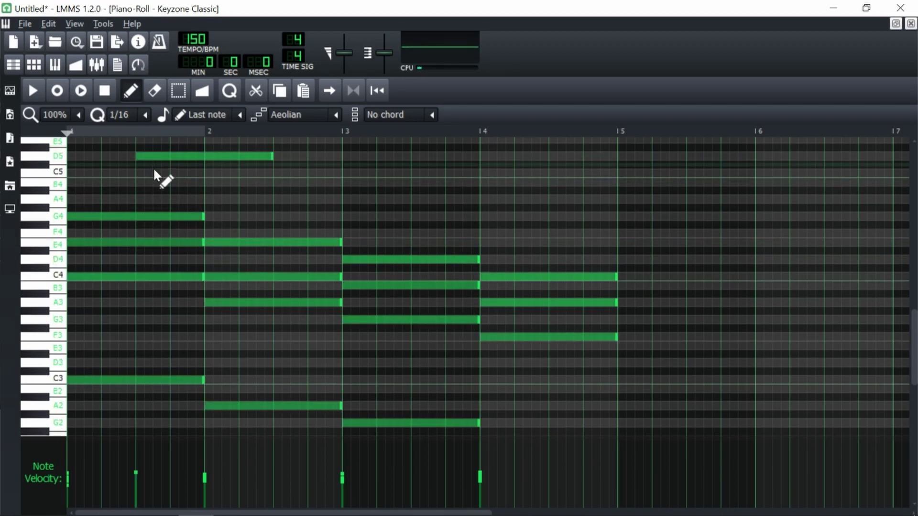
- Try a C5 note halfway through bar 1 and delete it together with the D5 note above the first chord
click(153, 172)
right_click(182, 173)
right_click(162, 156)
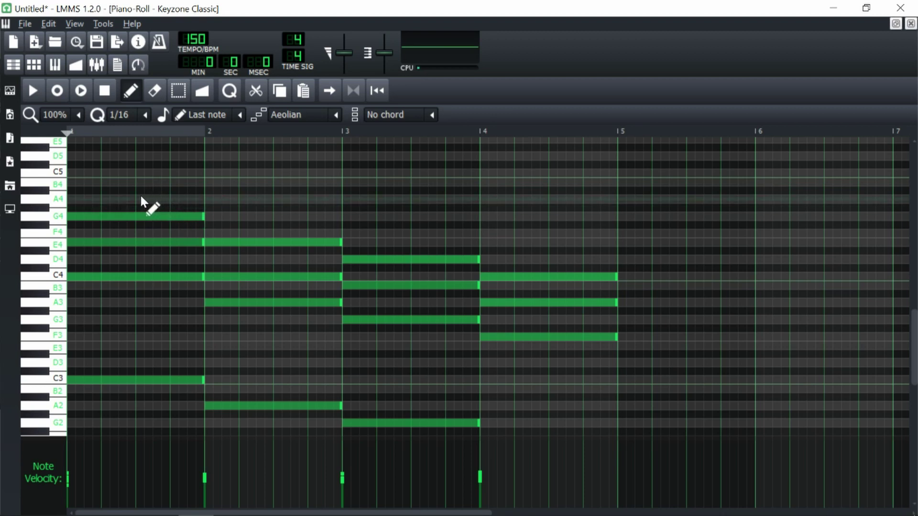
- Add one-bar C5 and F3 notes to the first chord at the start of bar 1 and play it back
scroll(254, 263, down, 2)
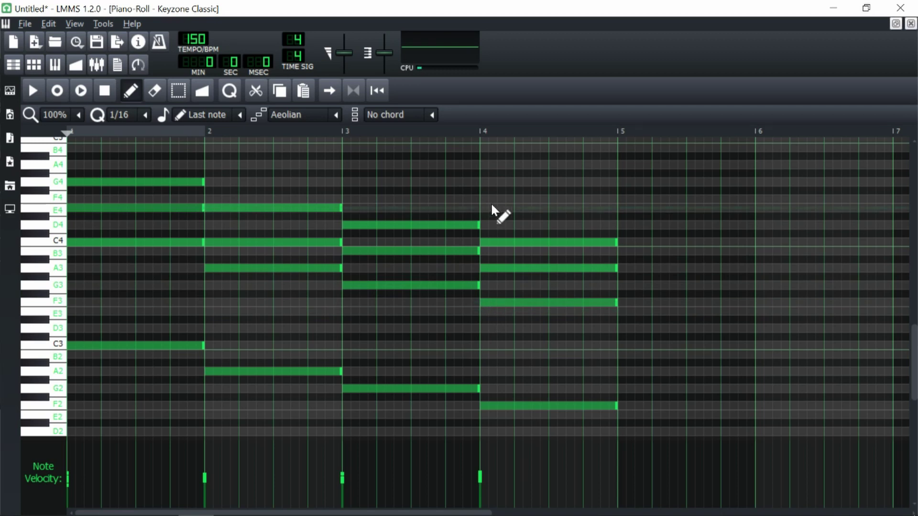
scroll(198, 184, up, 2)
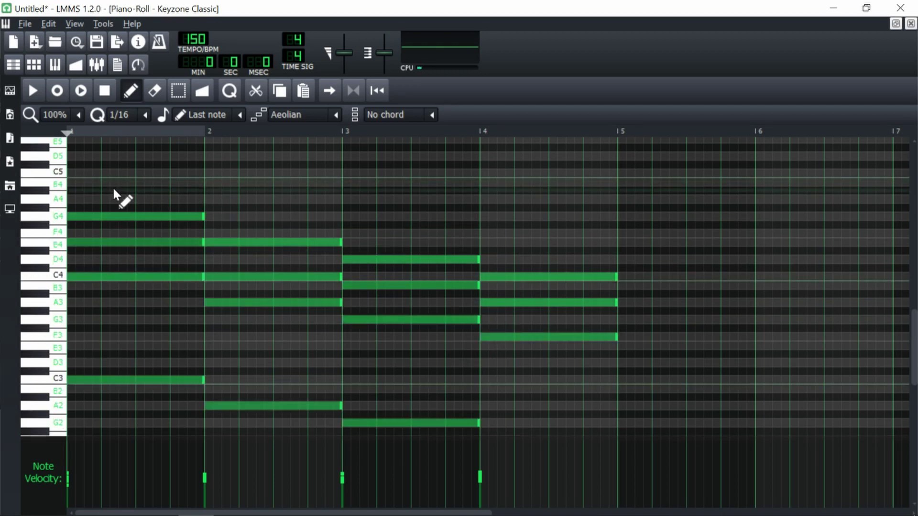
scroll(96, 189, up, 2)
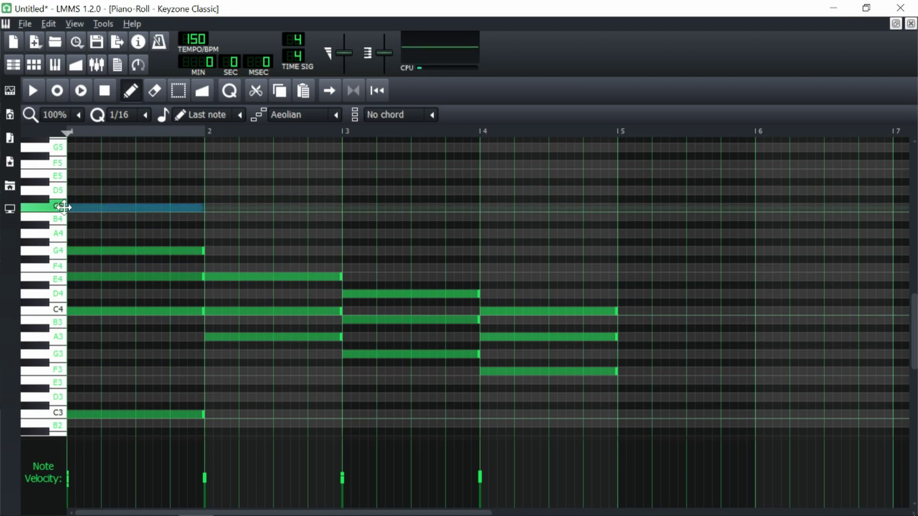
click(73, 206)
scroll(104, 286, down, 2)
click(72, 337)
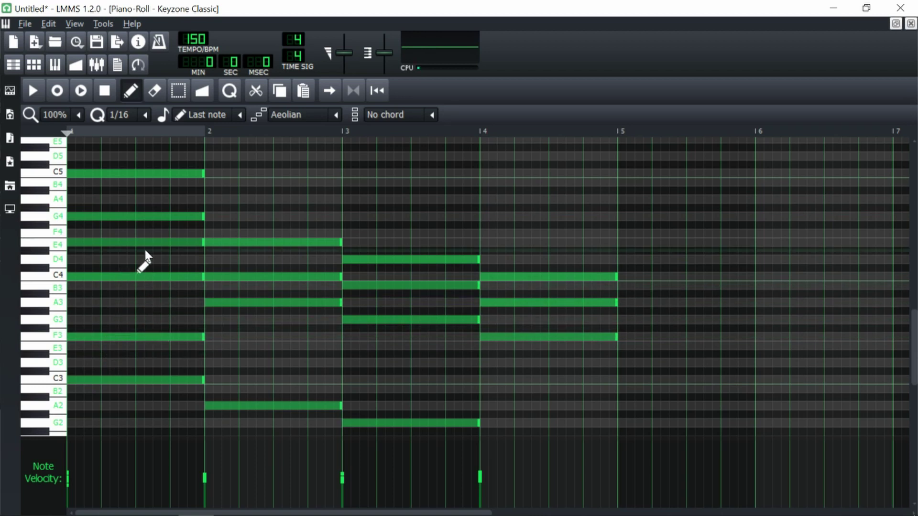
key(space)
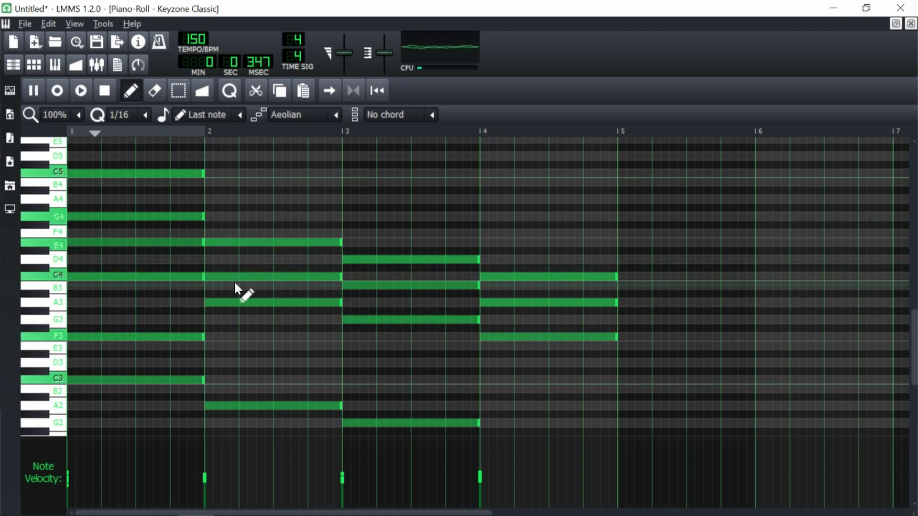
key(space)
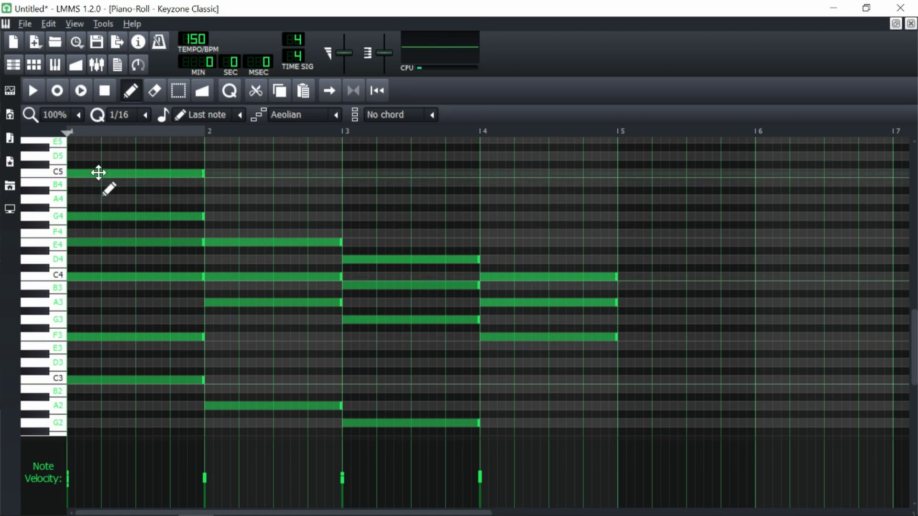
- Move the first chord's C5 note down to B4 and its F3 note up to G3, and play it back
drag(95, 173, 97, 181)
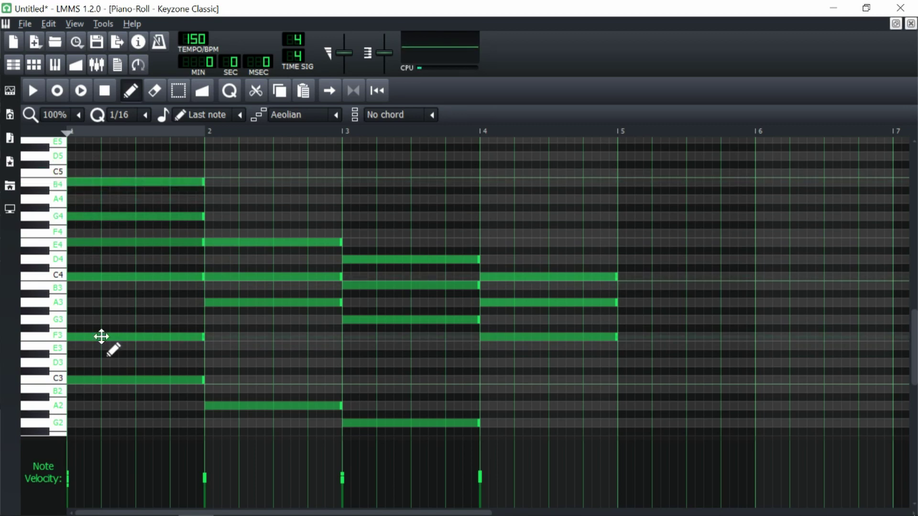
mouse_move(101, 336)
mouse_down()
mouse_move(99, 291)
mouse_move(88, 332)
mouse_move(106, 330)
mouse_move(106, 319)
mouse_up()
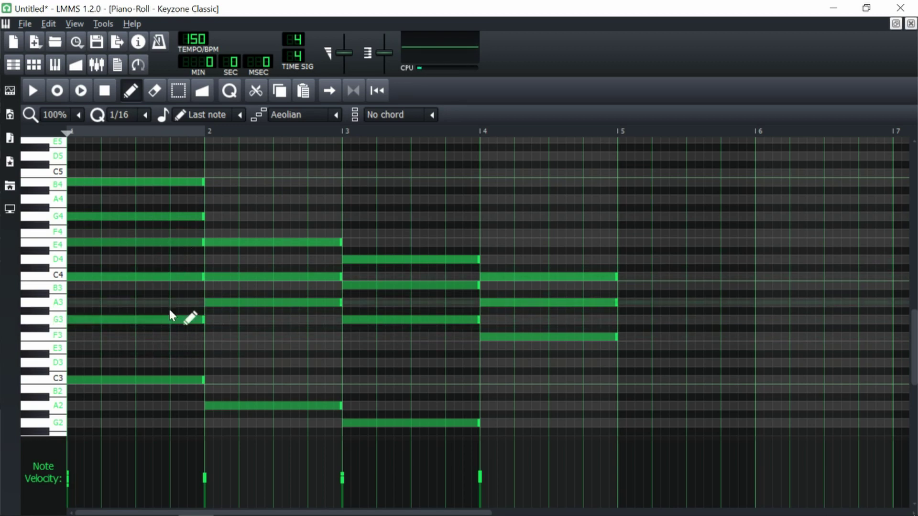
key(space)
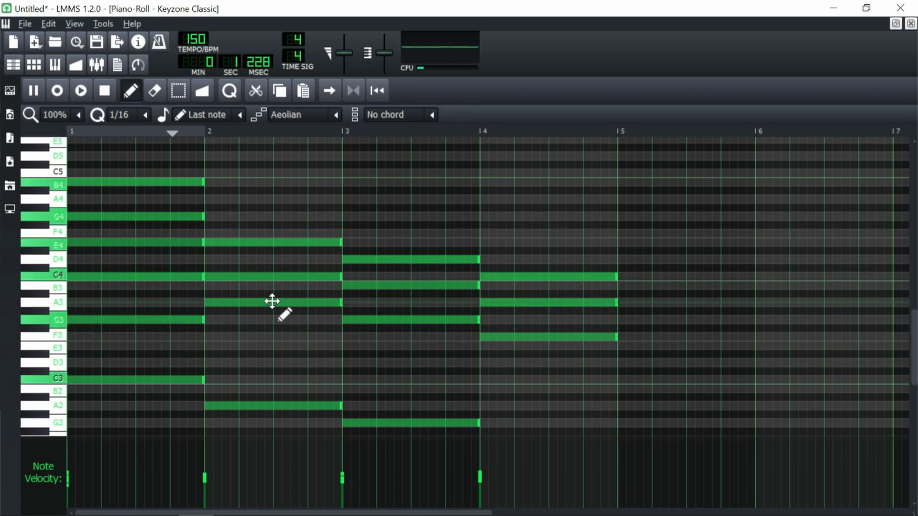
key(space)
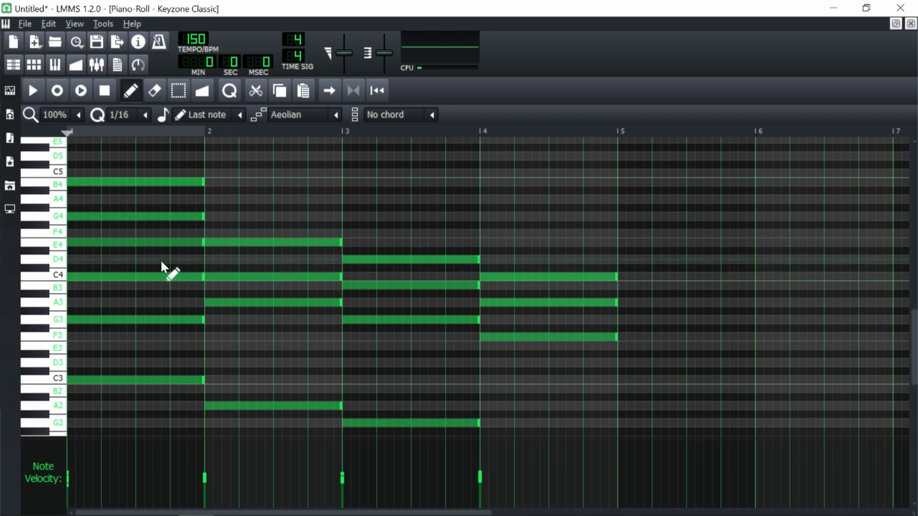
- Add one-bar A4 and C5 notes to the second chord at bar 2 and play the progression
scroll(159, 259, down, 1)
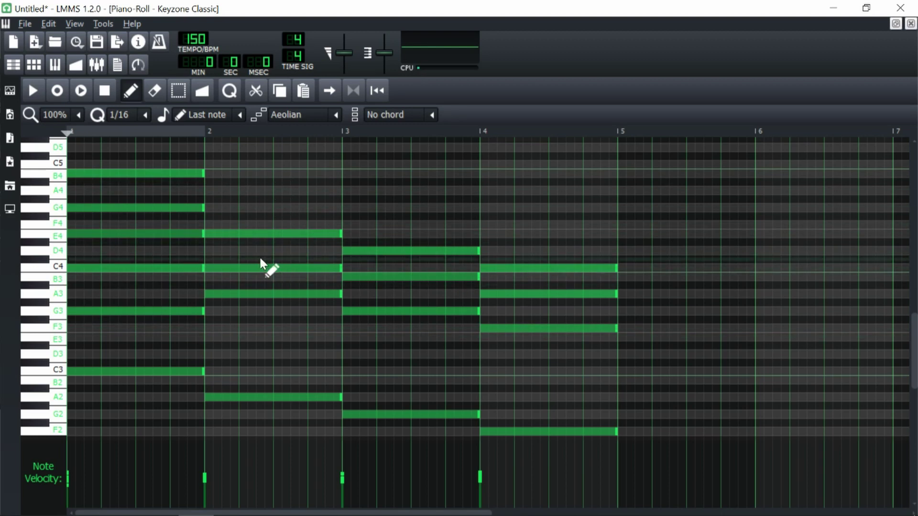
click(205, 190)
scroll(246, 204, up, 2)
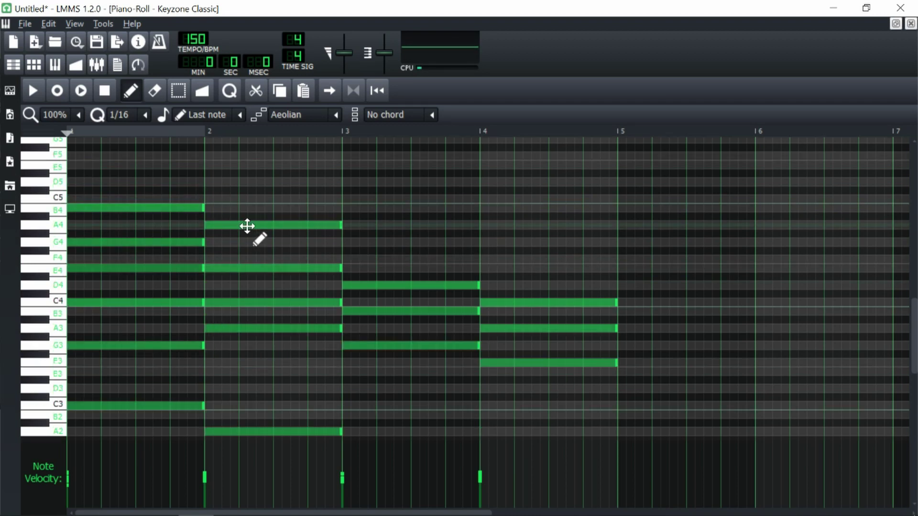
click(208, 198)
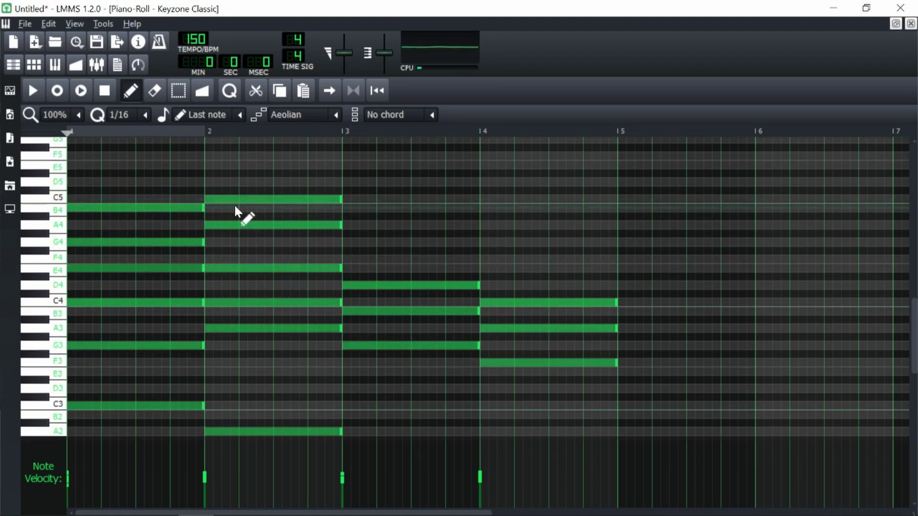
scroll(244, 215, up, 2)
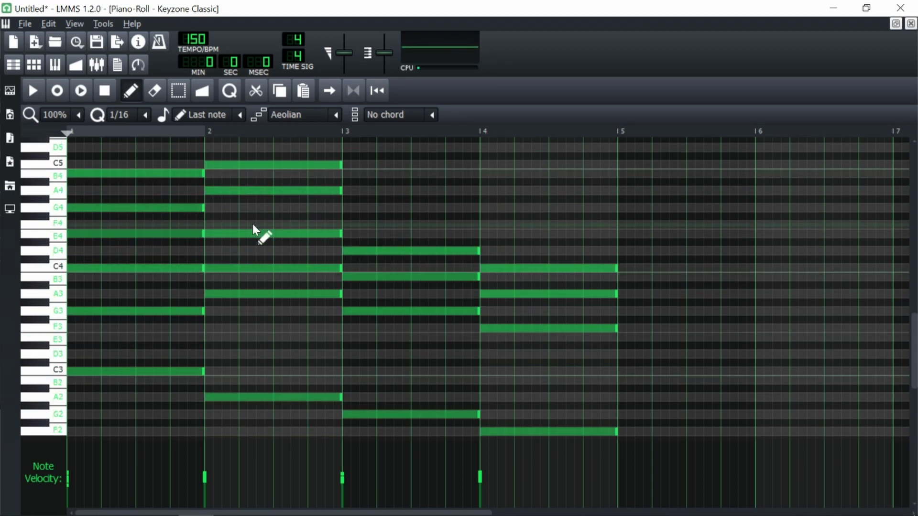
click(30, 96)
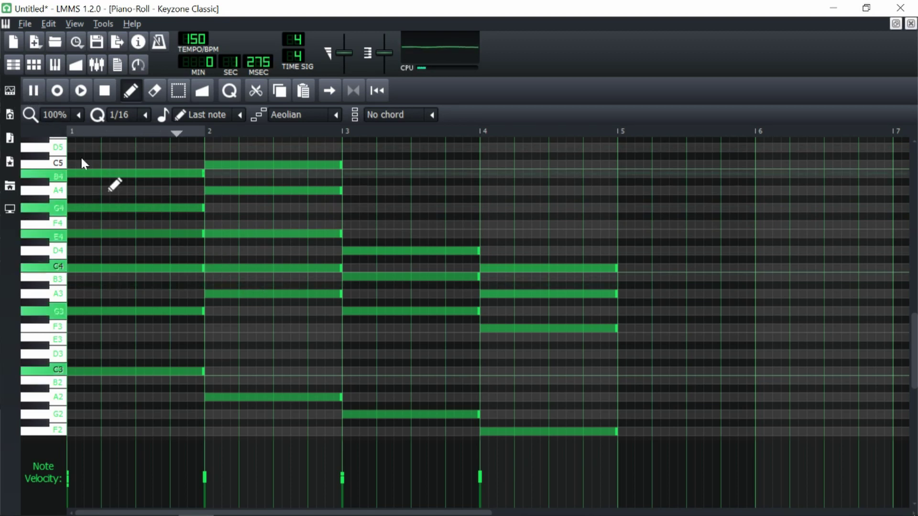
click(105, 91)
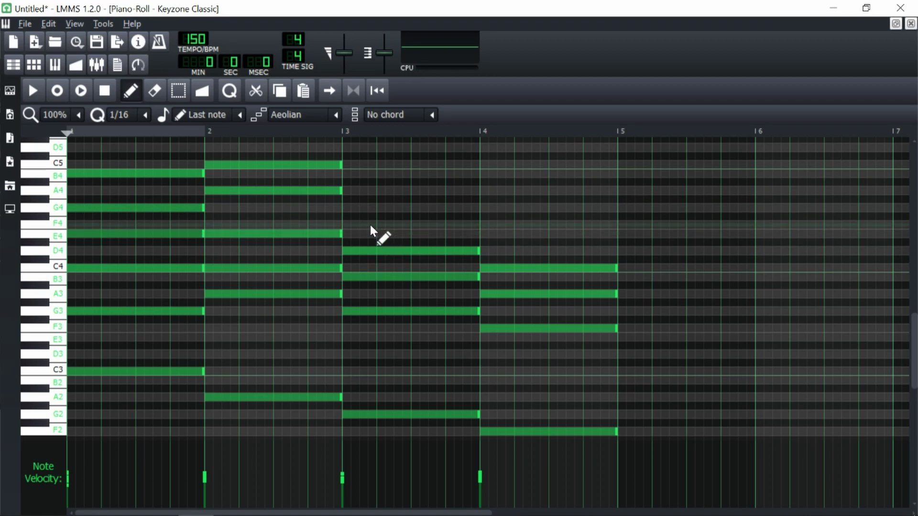
- Try extra E4, F4, G4 and E3 notes in the third chord, listening from bar 3, and delete them all
click(347, 234)
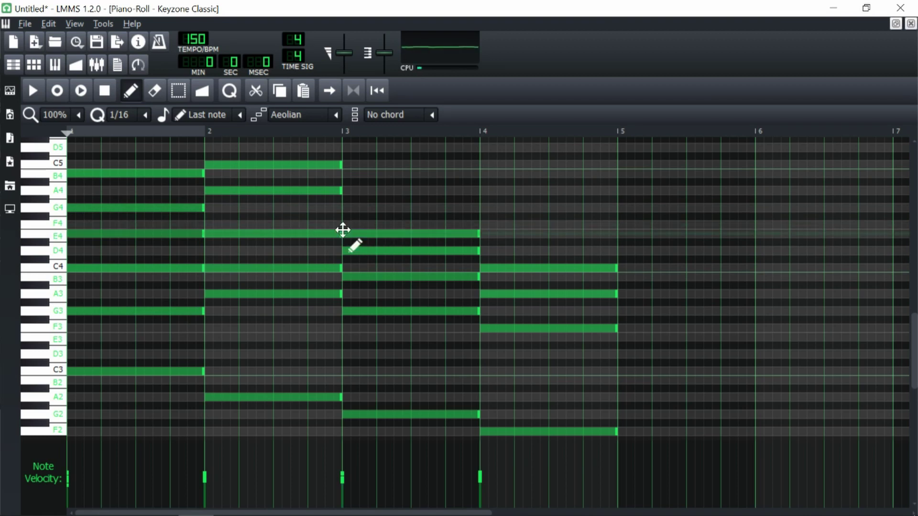
click(342, 227)
click(341, 208)
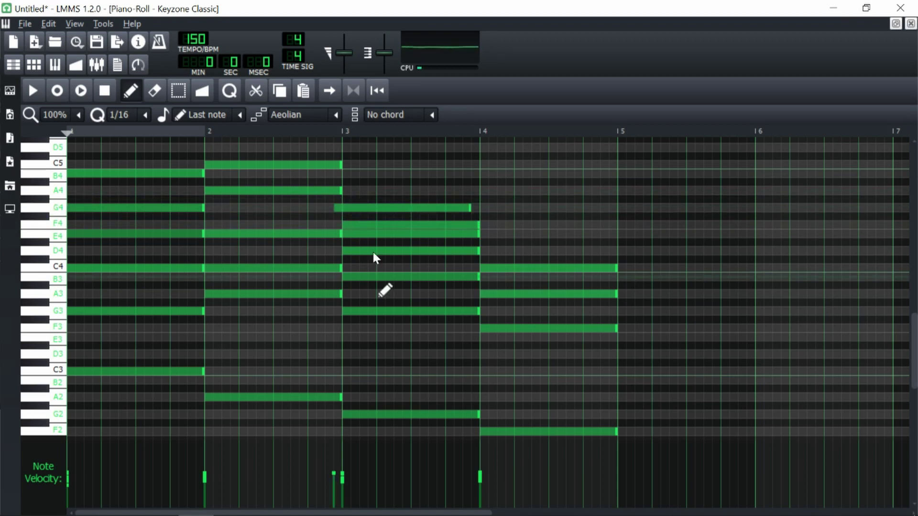
click(348, 337)
drag(352, 208, 367, 209)
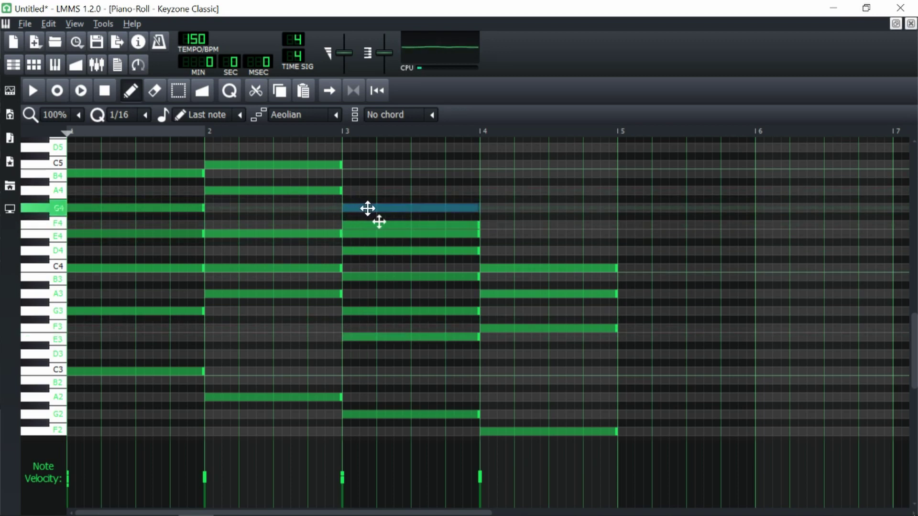
click(341, 133)
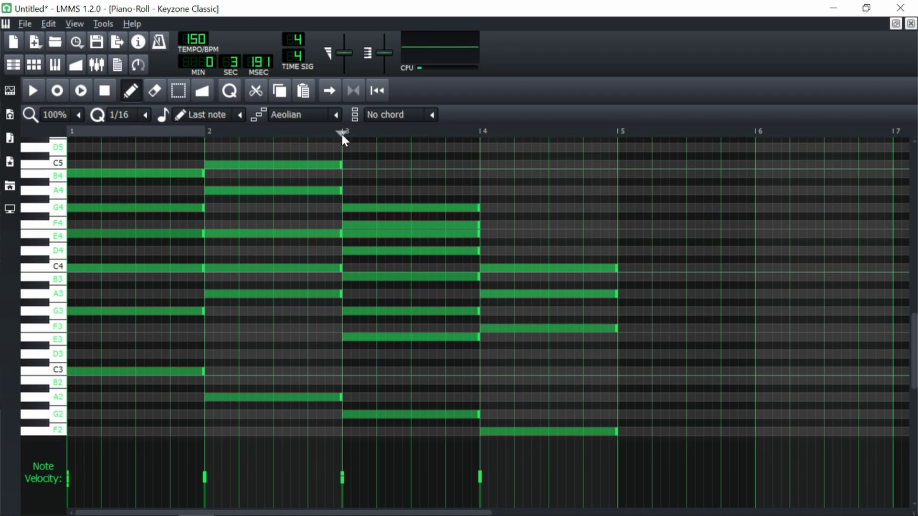
click(38, 89)
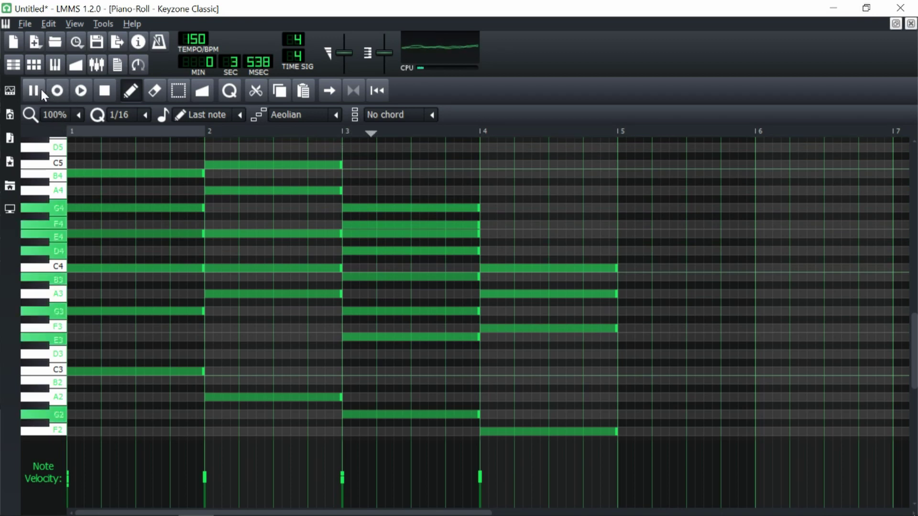
click(104, 90)
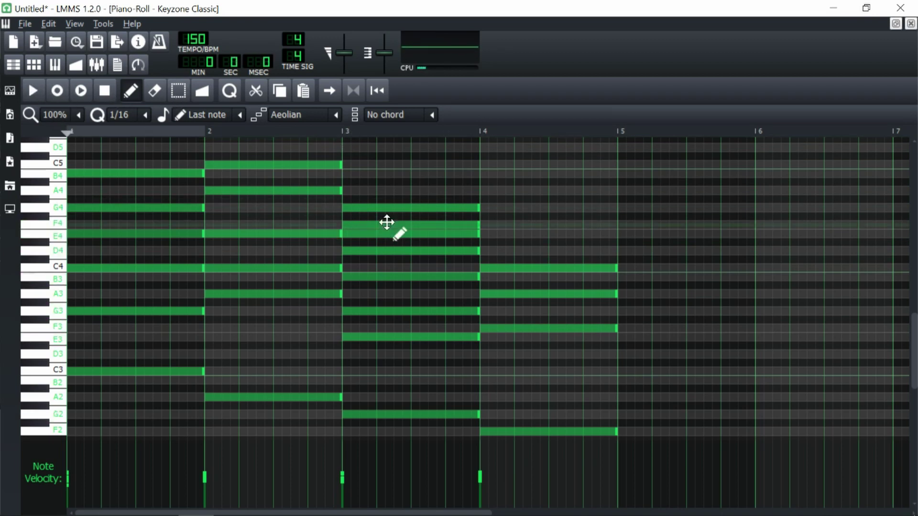
right_click(410, 251)
drag(400, 229, 363, 251)
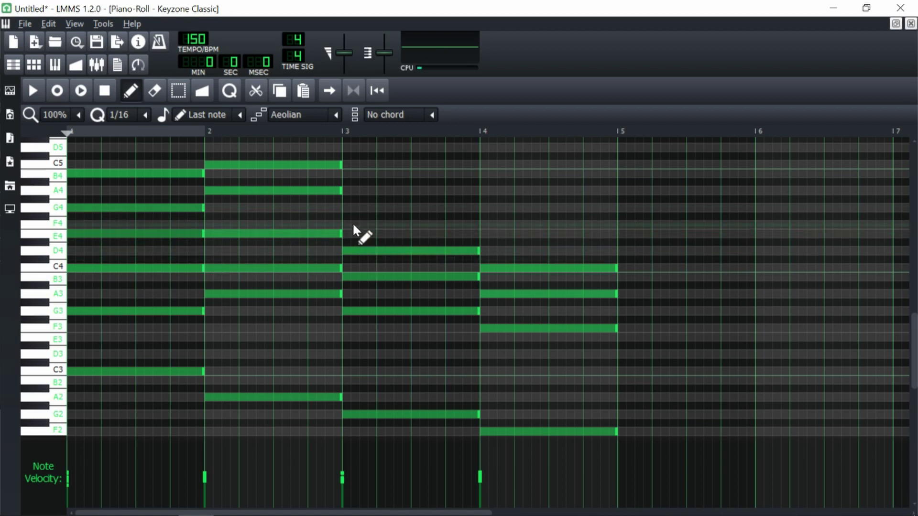
- Add a one-bar G4 note to the third chord at bar 3 and play the progression from the start
click(345, 208)
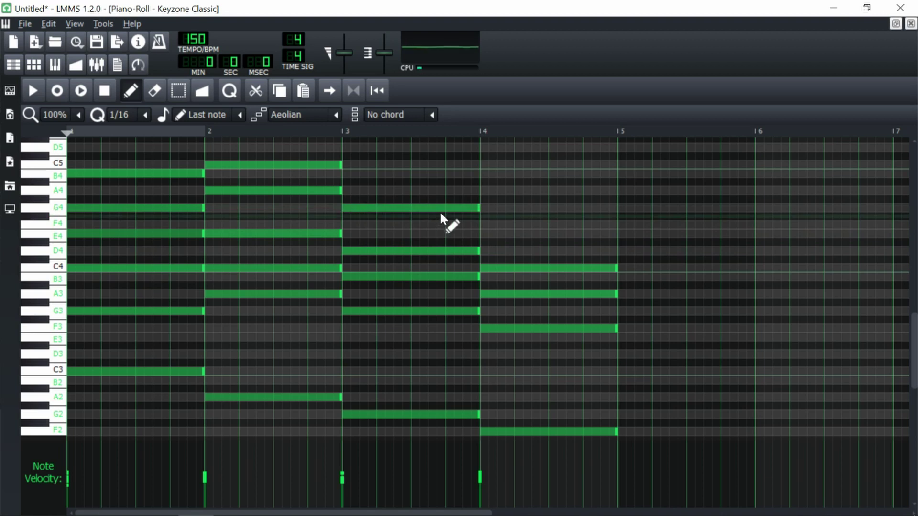
click(33, 90)
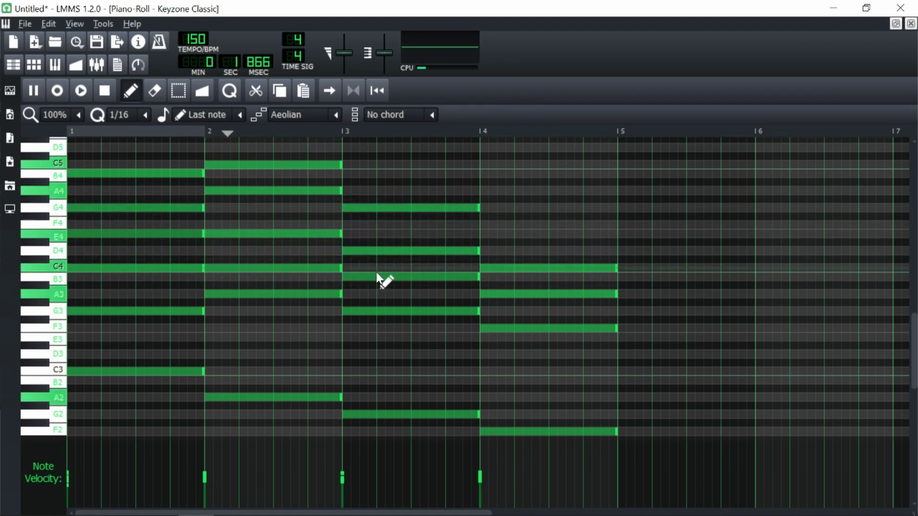
click(109, 92)
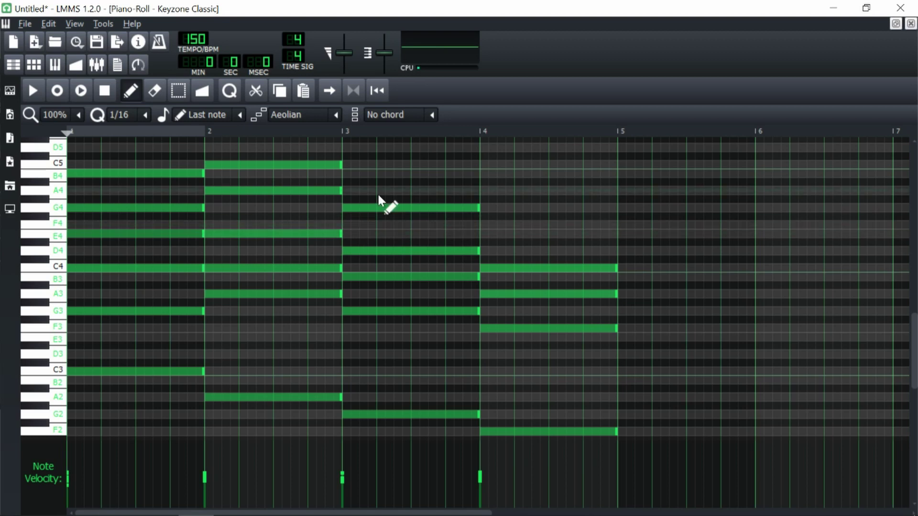
- Move the third chord's G4 note down to F4 and play the progression from bar 2
drag(373, 208, 354, 224)
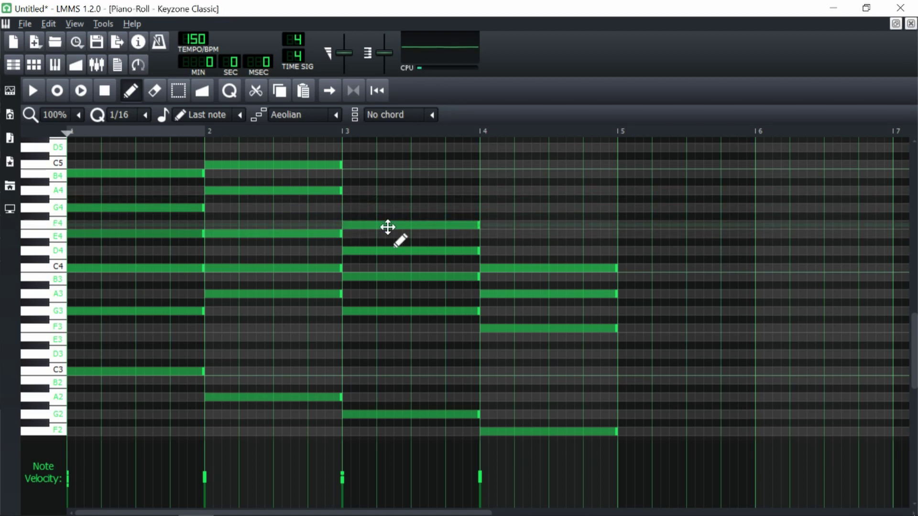
click(203, 129)
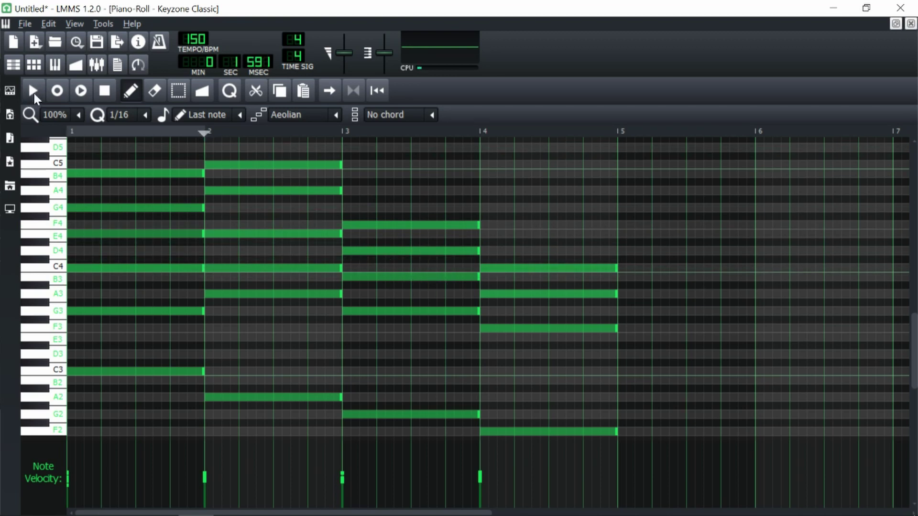
click(33, 93)
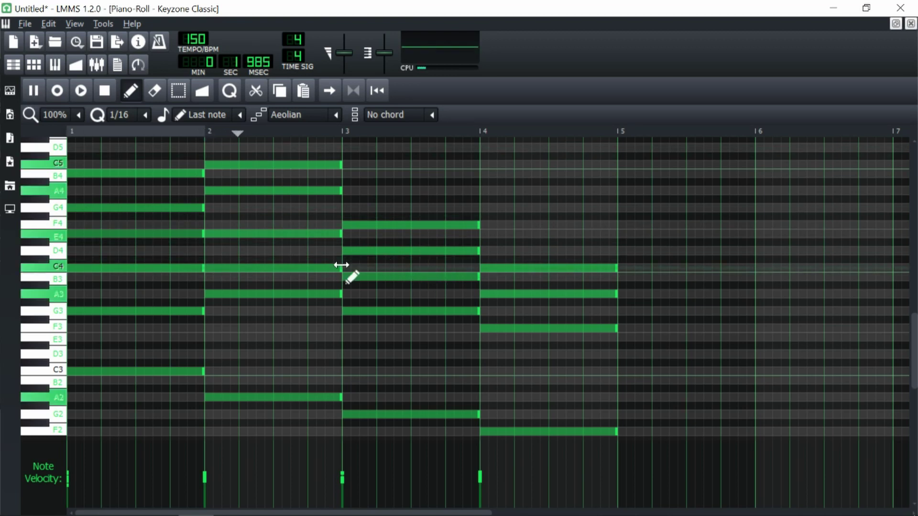
click(109, 91)
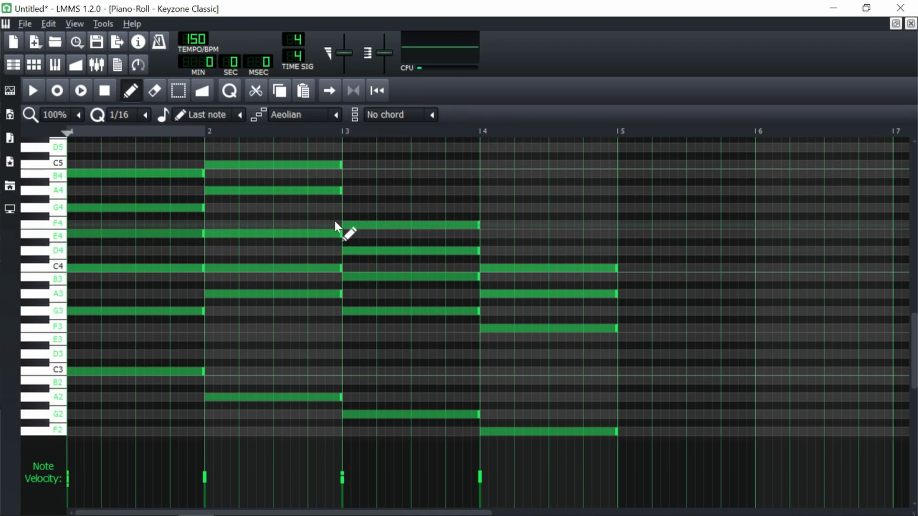
- Try E4 as the third chord's top note, listening from bar 2, and replace it with a one-bar F4 note
click(358, 229)
drag(359, 230, 355, 240)
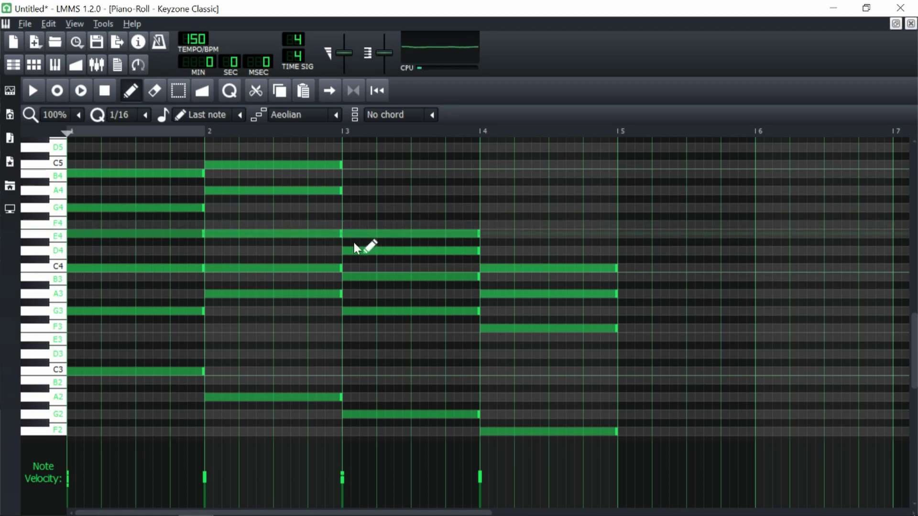
click(206, 130)
key(space)
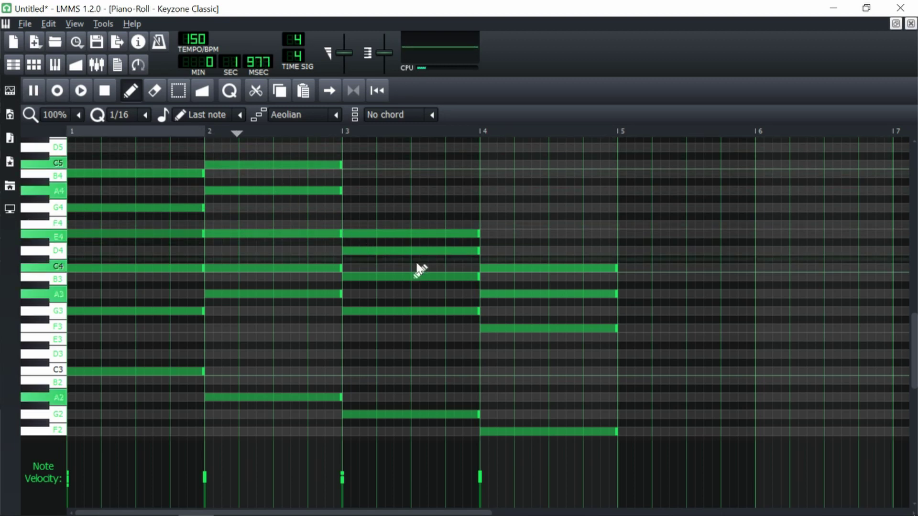
click(105, 89)
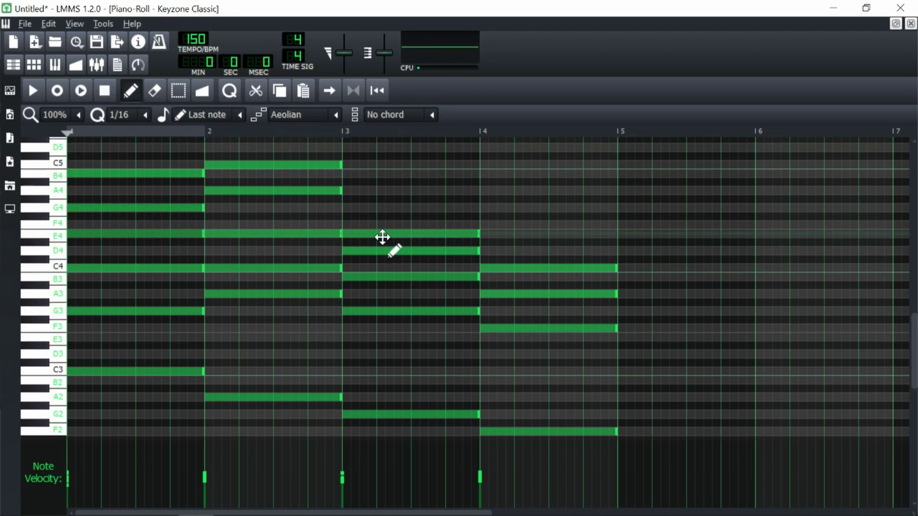
right_click(350, 236)
click(363, 225)
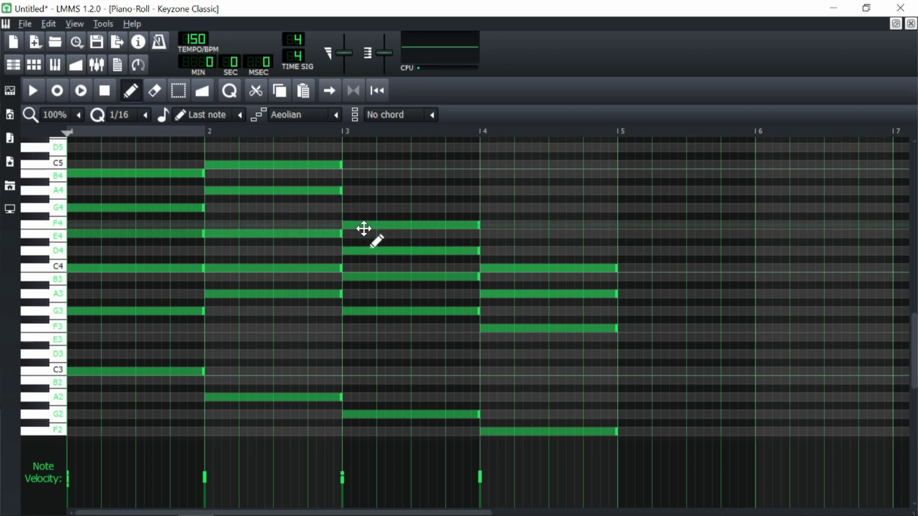
- Try A4 as the third chord's top note, and settle it on G4
drag(363, 229, 374, 192)
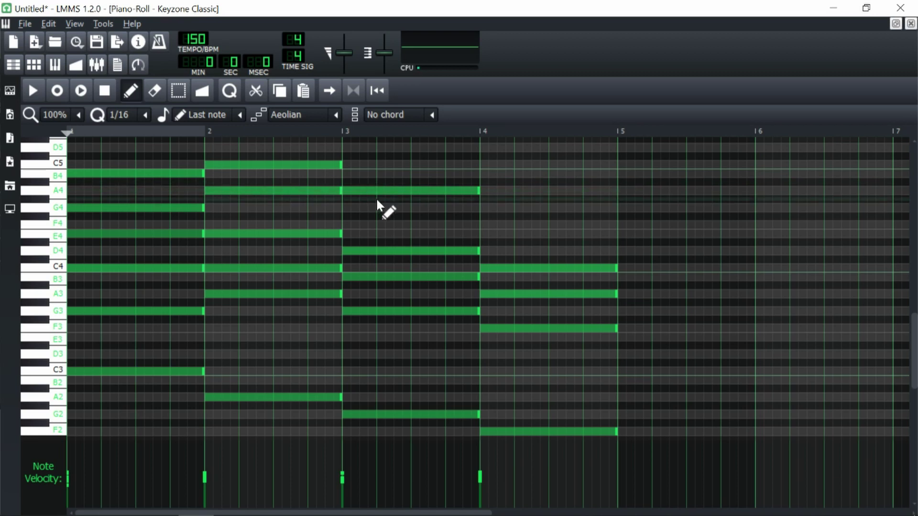
drag(374, 193, 374, 210)
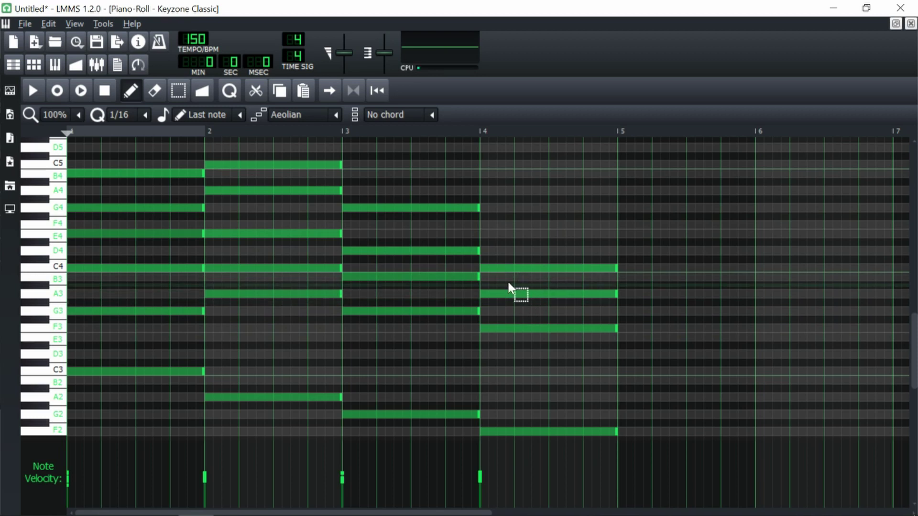
- Move the fourth chord's A3 and F3 notes up an octave to A4 and F4, comparing them with the original octave
drag(512, 273, 546, 339)
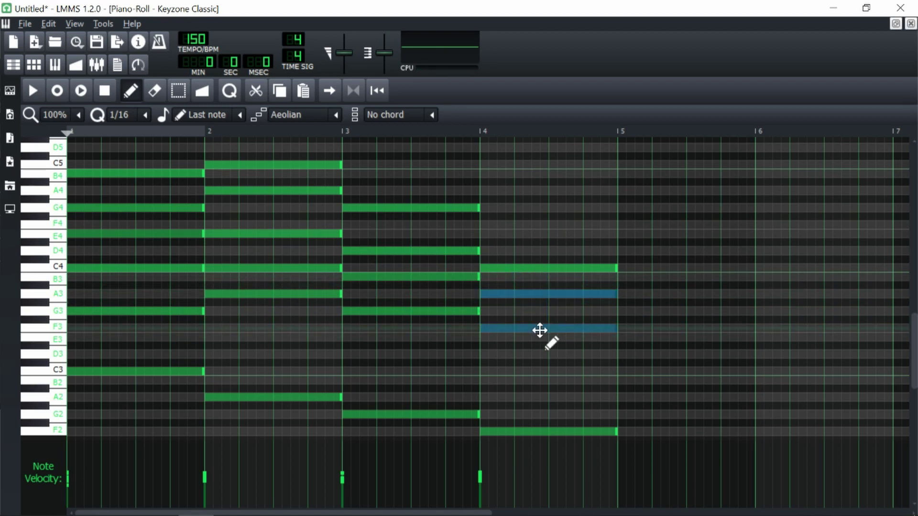
key(ctrl+Up)
key(Escape)
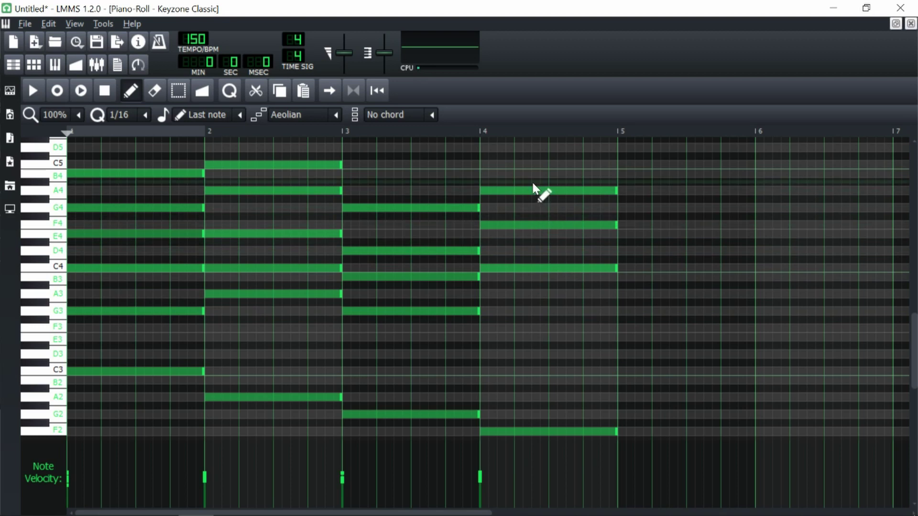
drag(568, 238, 492, 195)
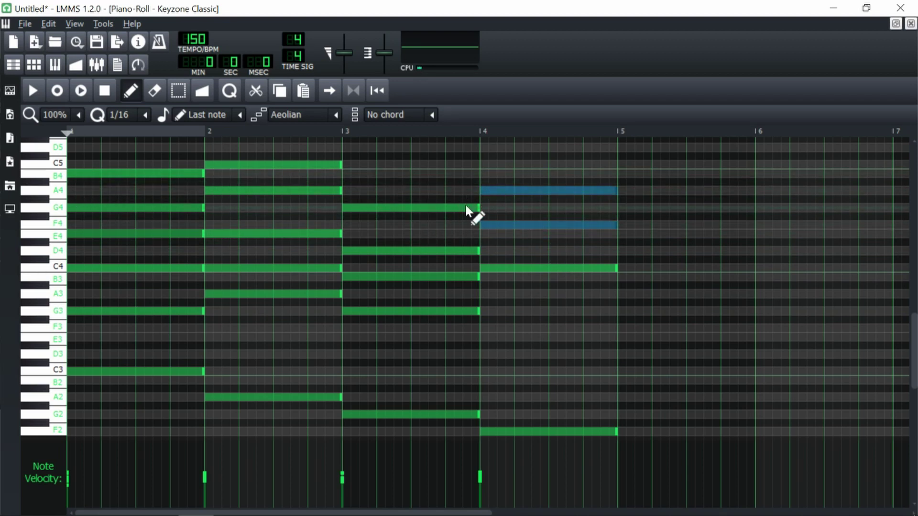
key(ctrl+Down)
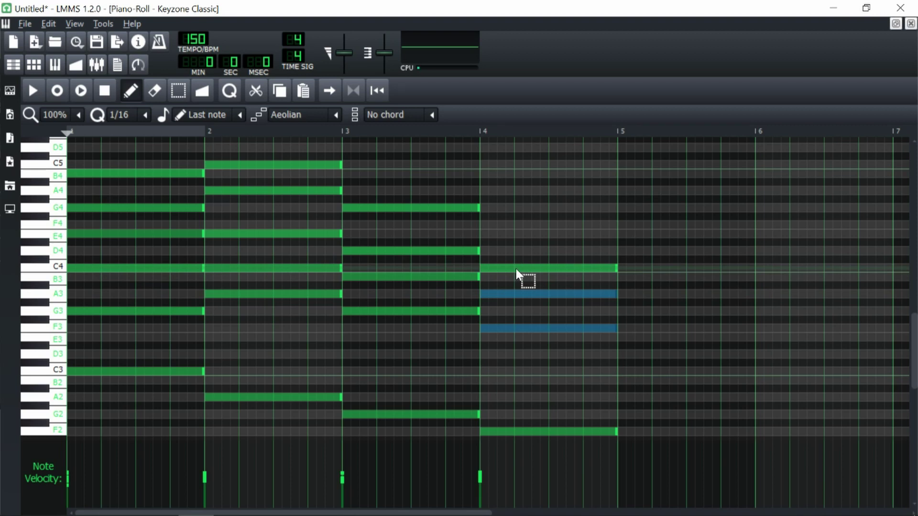
key(ctrl+Up)
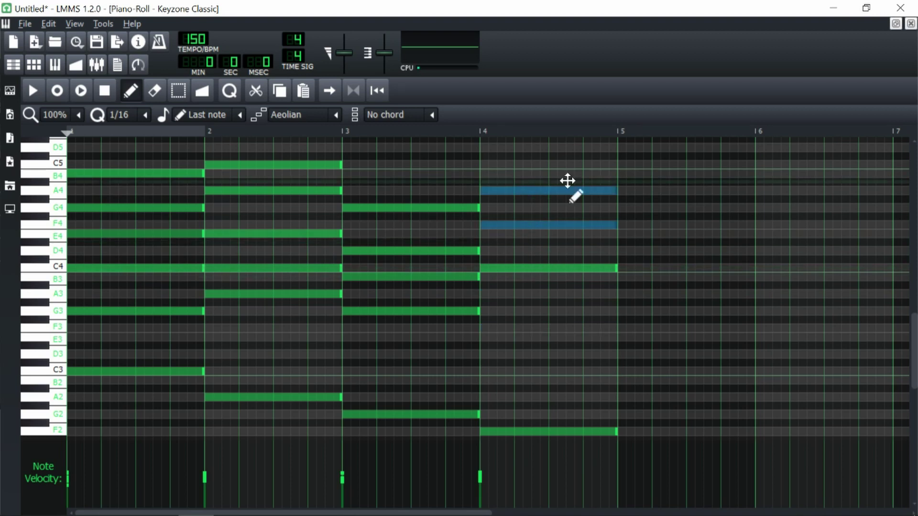
ctrl+click(622, 244)
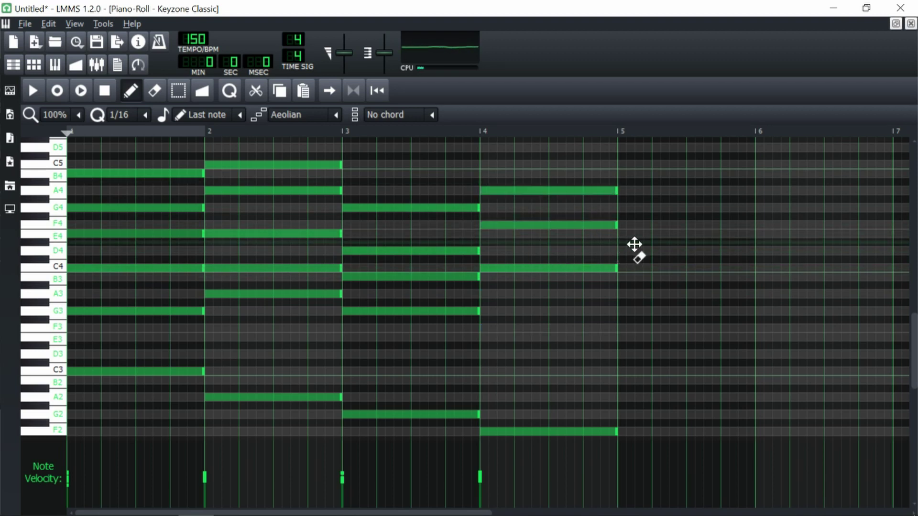
- Try the third chord's B3 note an octave higher and move it back down
ctrl+click(423, 276)
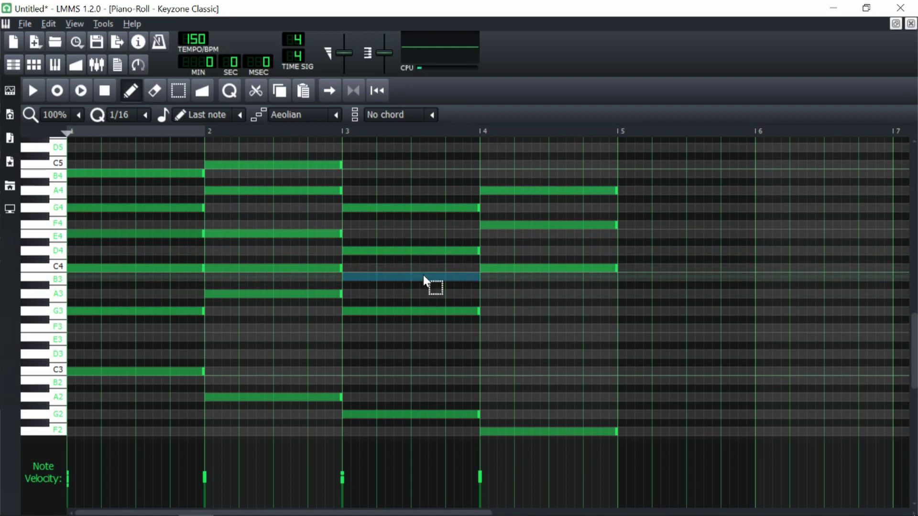
key(ctrl+Up)
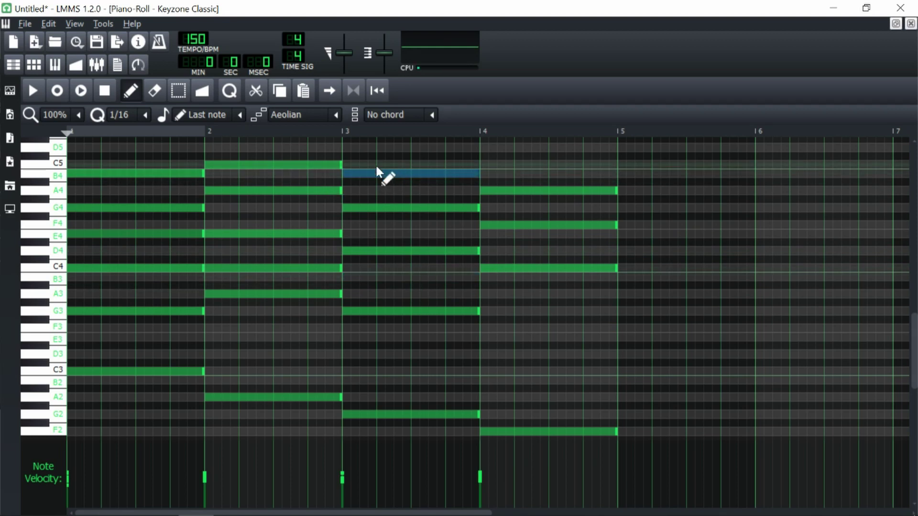
key(ctrl+Down)
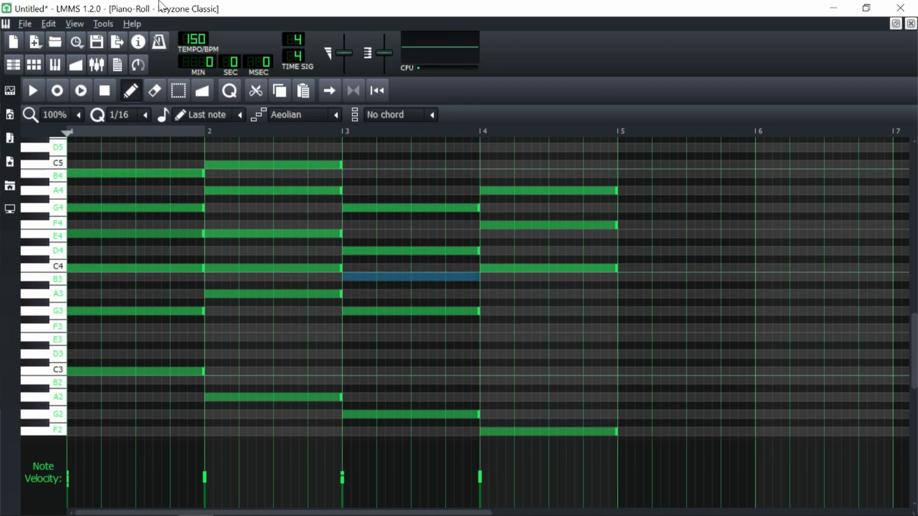
- Try the first chord's E4 note an octave higher and its B4 note an octave lower, returning each to its pitch
scroll(158, 279, up, 2)
click(136, 269)
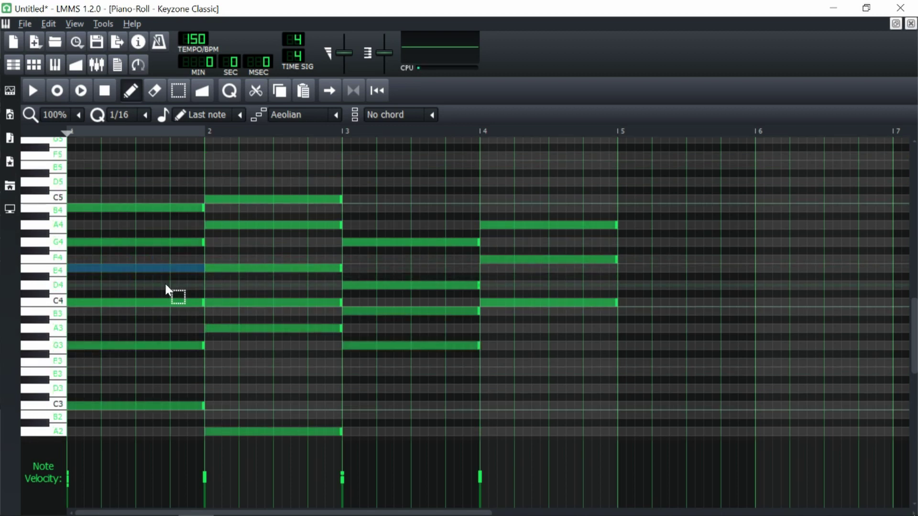
key(ctrl+Up)
key(ctrl+Down)
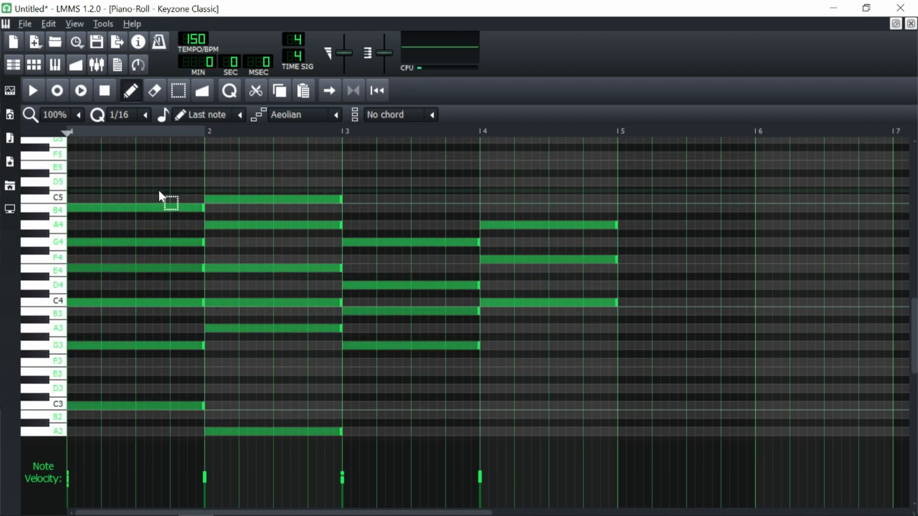
ctrl+click(180, 209)
key(ctrl+Down)
key(ctrl+Up)
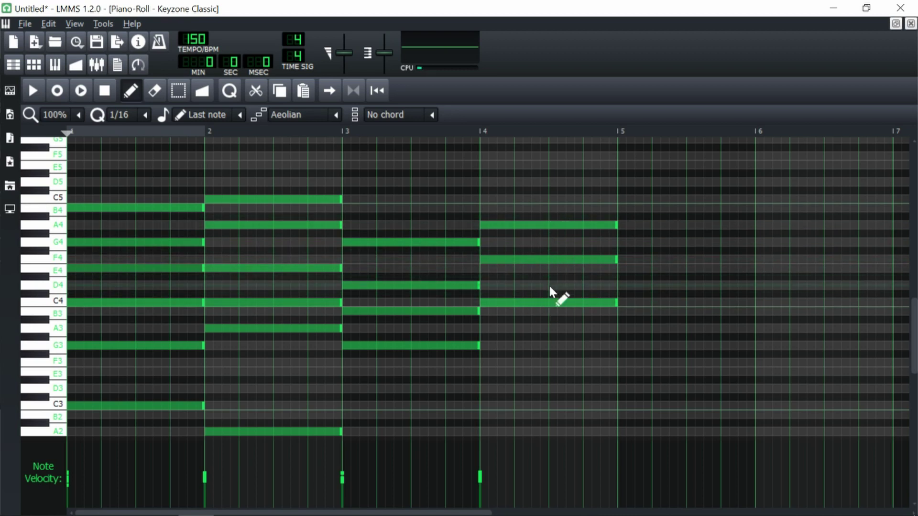
- Play the fourth chord from bar 4 and add one-bar A3 and F3 notes to it
click(479, 131)
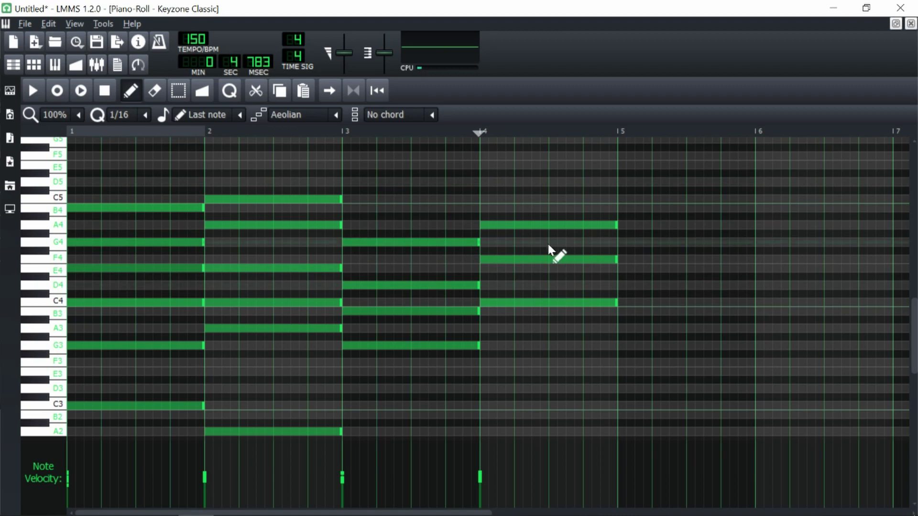
key(space)
key(space)
click(500, 226)
click(483, 328)
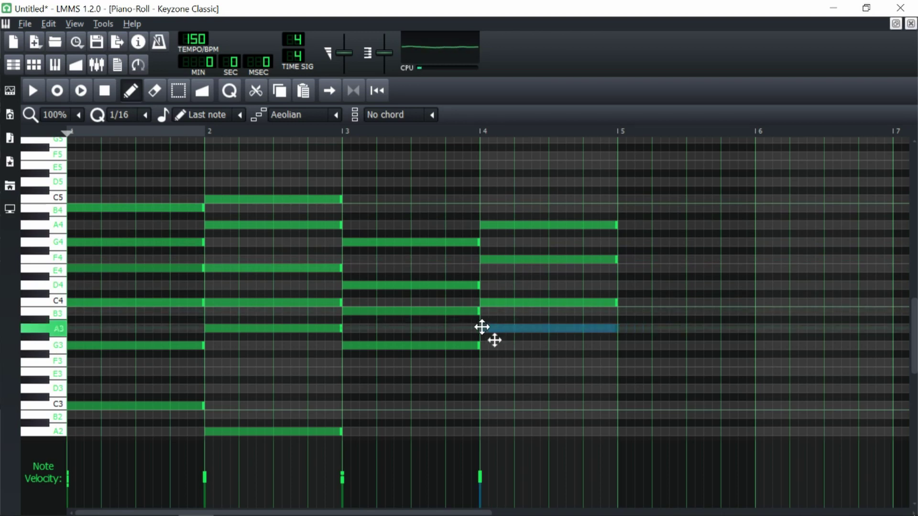
click(485, 363)
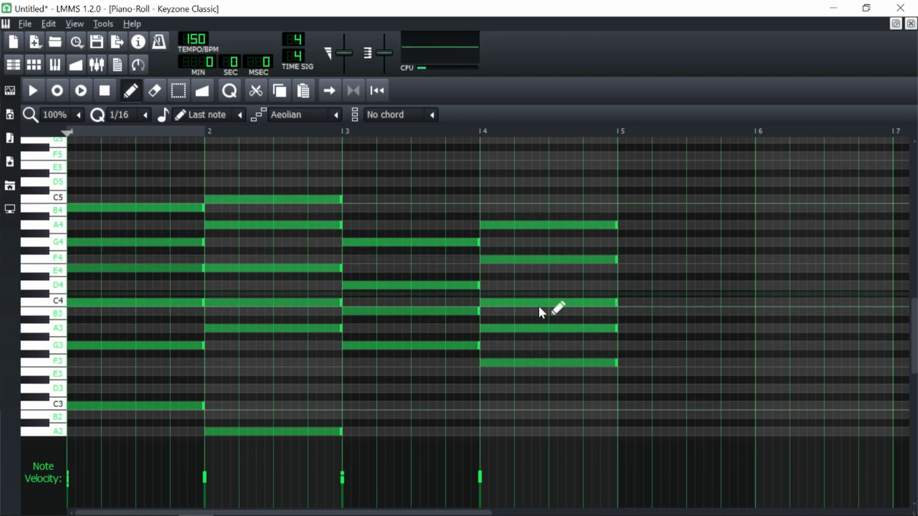
- Play the progression from bar 3 and delete the fourth chord's A4 note
click(343, 131)
key(space)
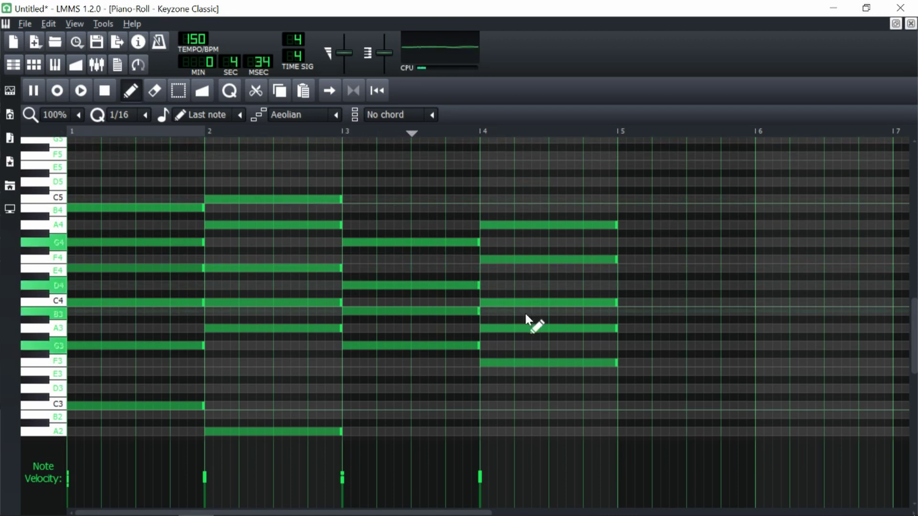
key(space)
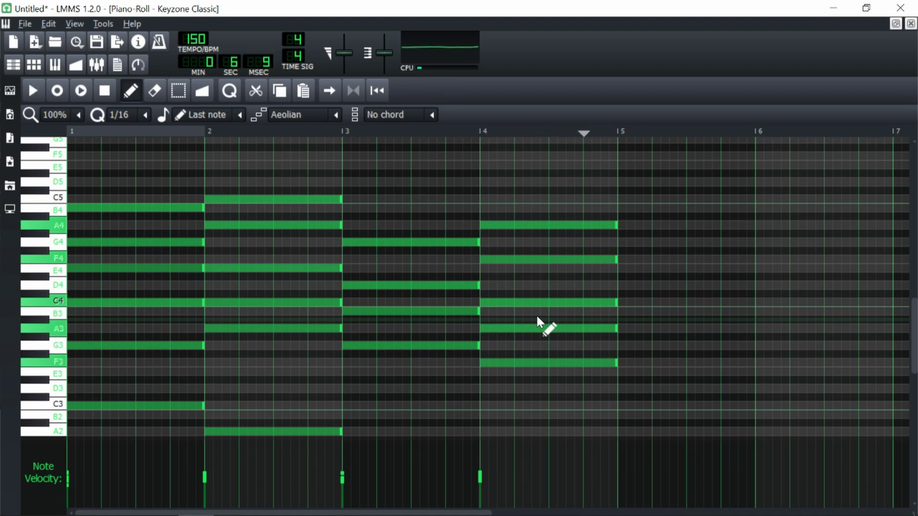
scroll(531, 287, down, 1)
right_click(510, 191)
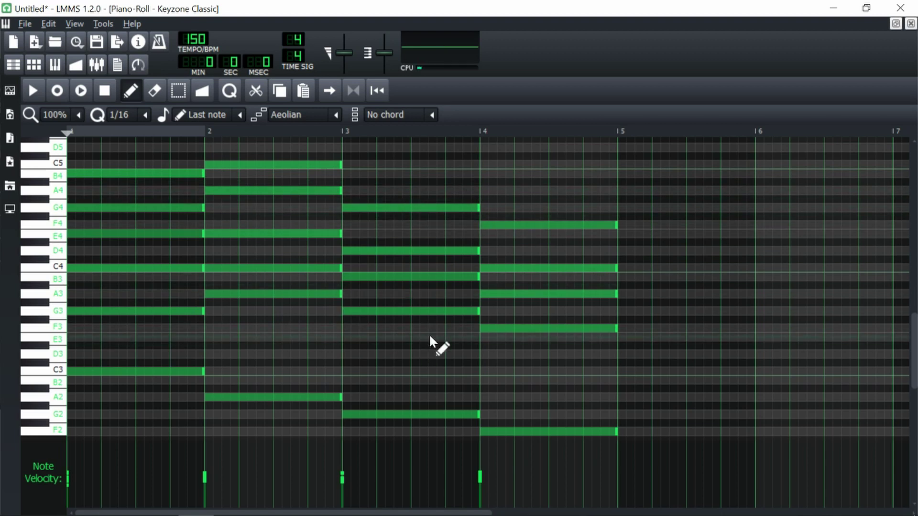
- Stagger the starts of the first chord's B4, G4, E4, C4 and G3 notes slightly after bar 1 and play the result
scroll(295, 347, down, 1)
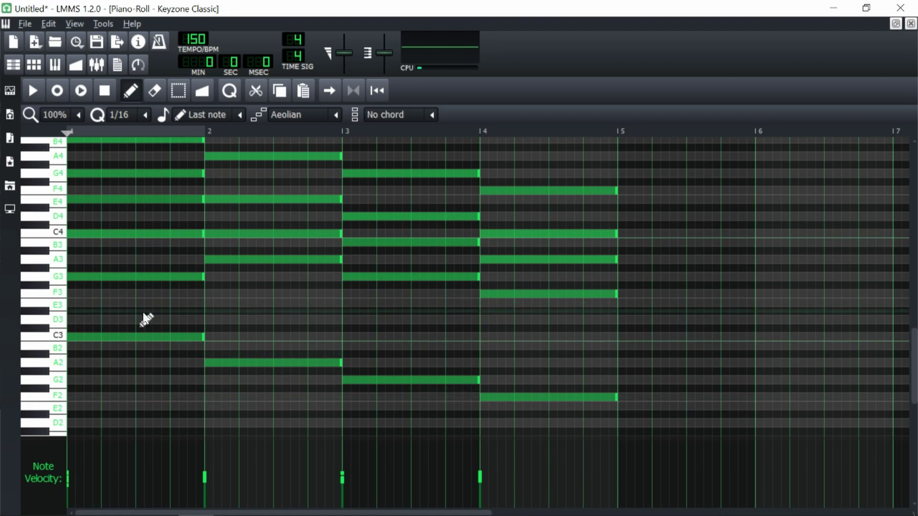
scroll(508, 296, up, 2)
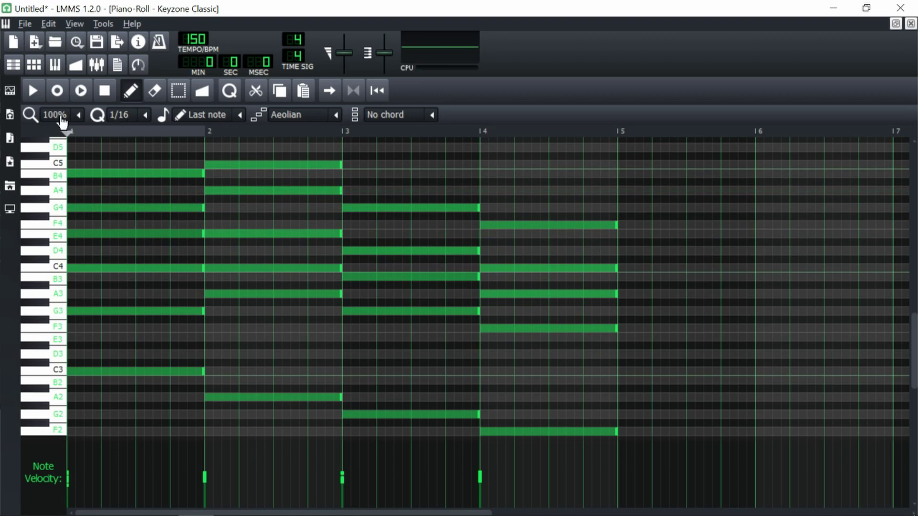
scroll(61, 122, down, 1)
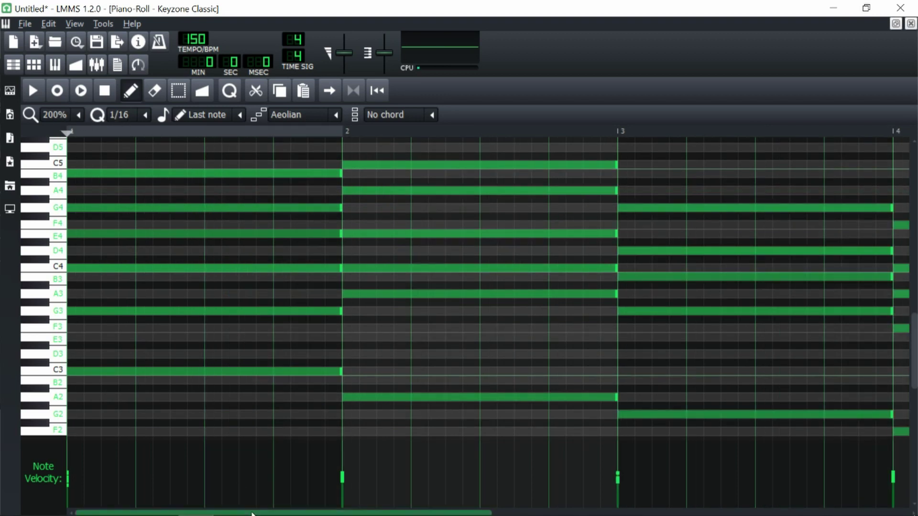
scroll(87, 265, up, 1)
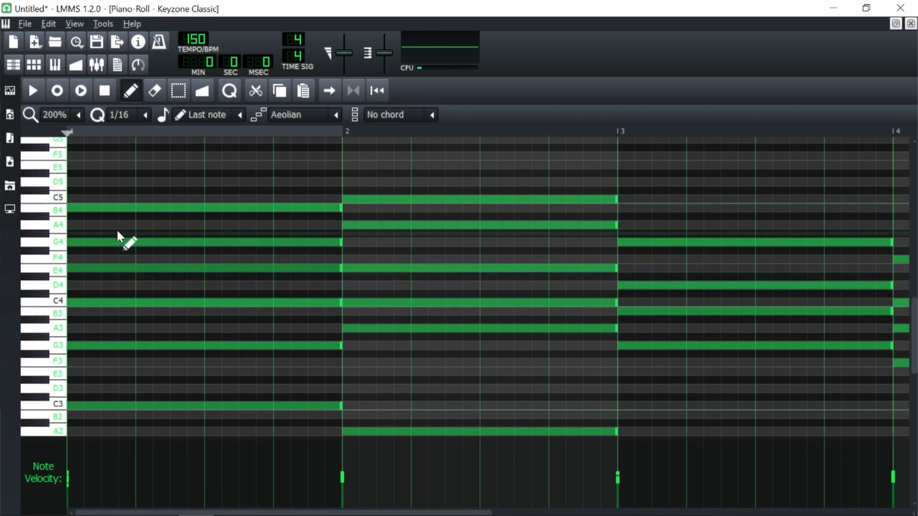
click(95, 210)
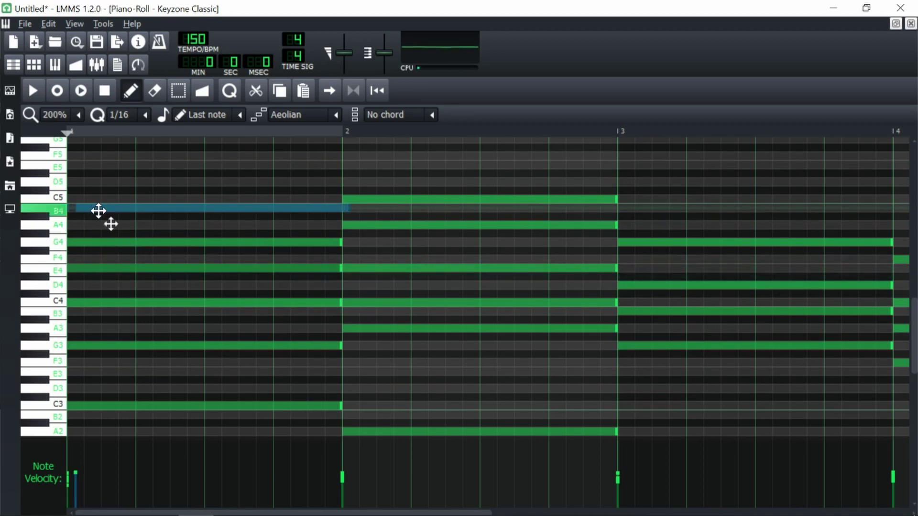
drag(99, 211, 98, 211)
drag(84, 246, 91, 264)
click(90, 301)
drag(90, 302, 91, 302)
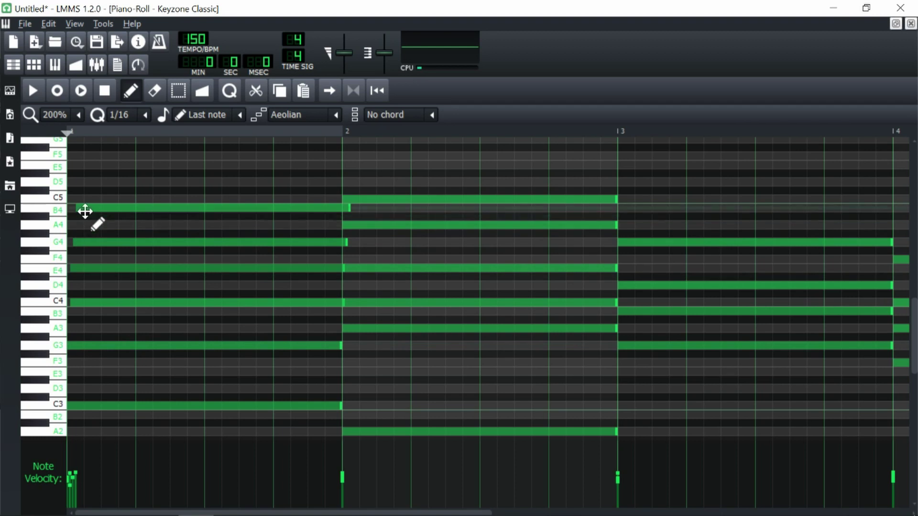
drag(109, 346, 108, 346)
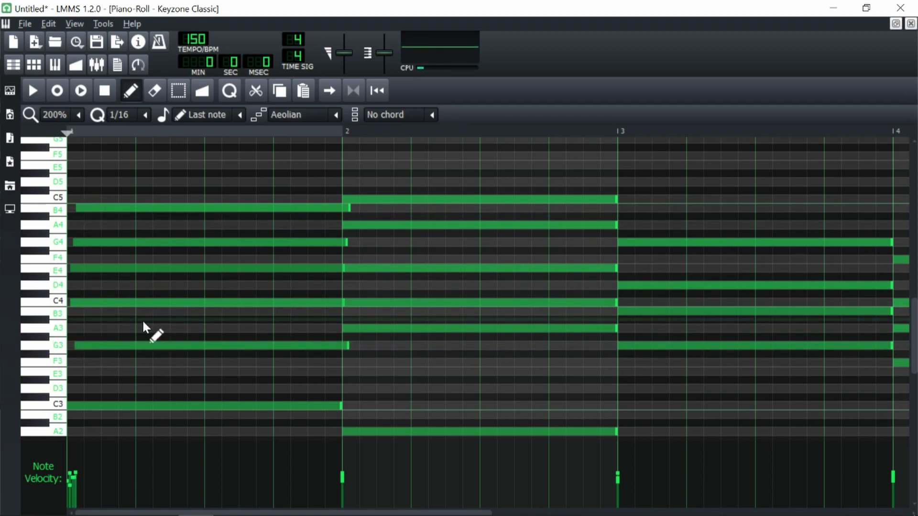
drag(101, 303, 103, 304)
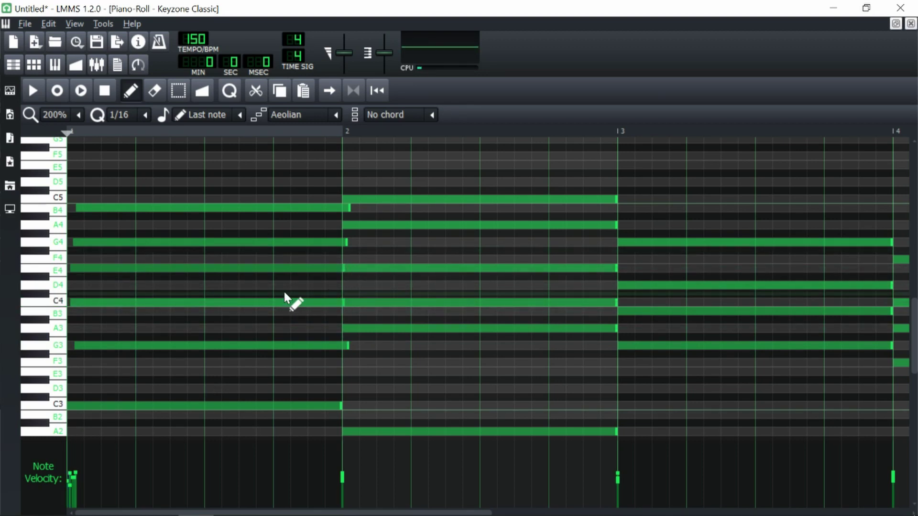
key(space)
key(space)
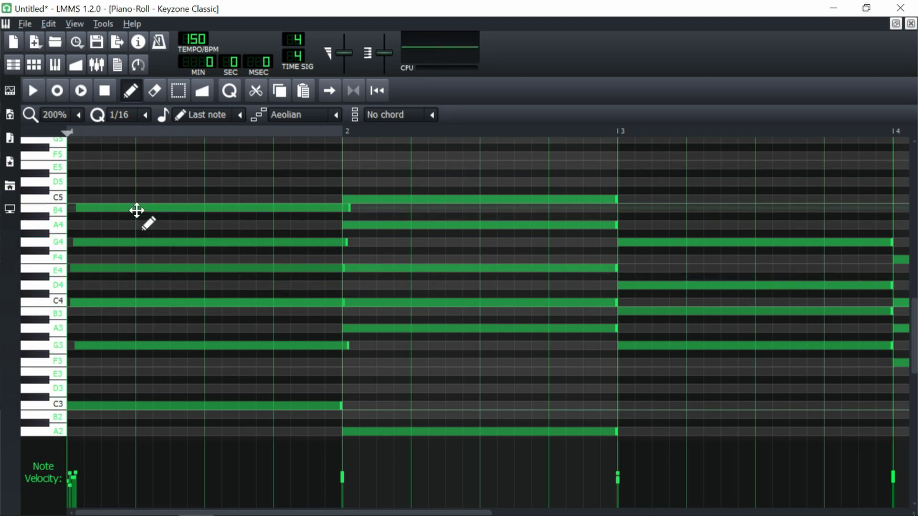
- Nudge the first chord's B4 note slightly earlier and stagger the second chord's notes above A2 just after bar 2
drag(135, 210, 132, 208)
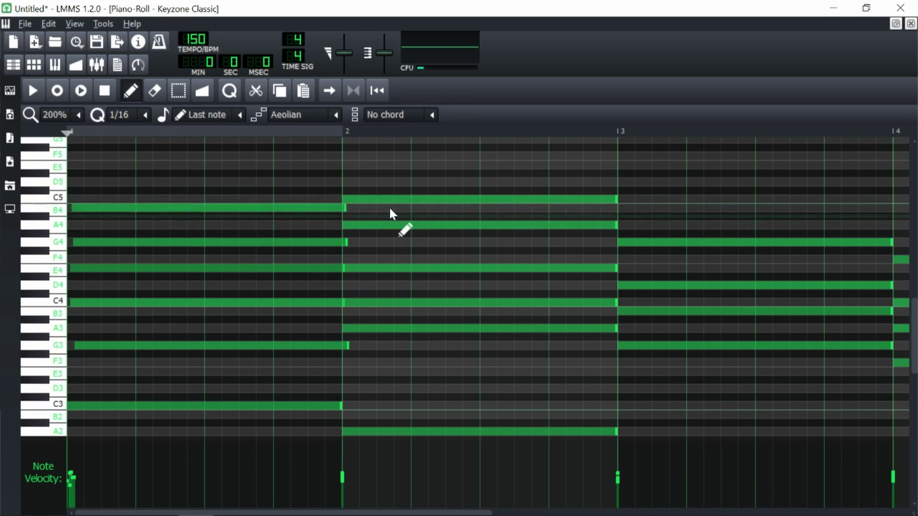
drag(391, 202, 397, 200)
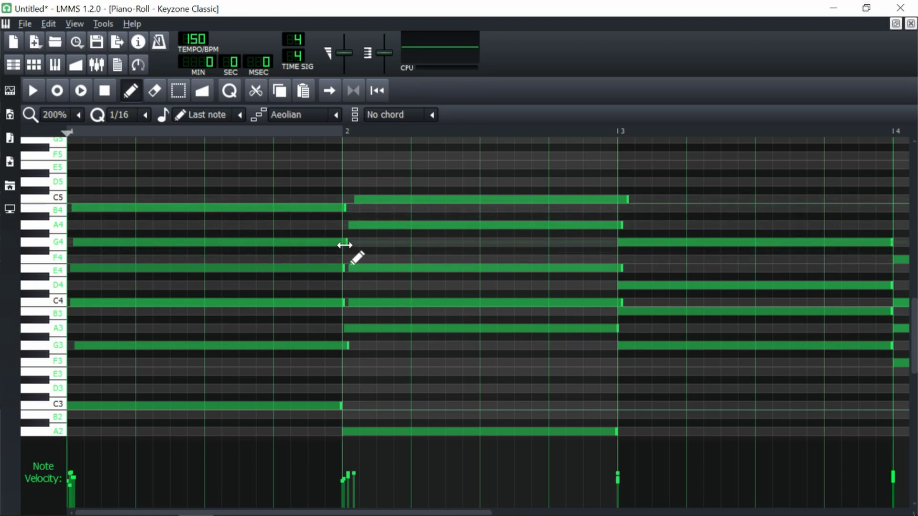
- Shorten the first chord's G4, B4, E4, C4 and G3 notes so they end at slightly uneven points before bar 2
drag(344, 245, 336, 244)
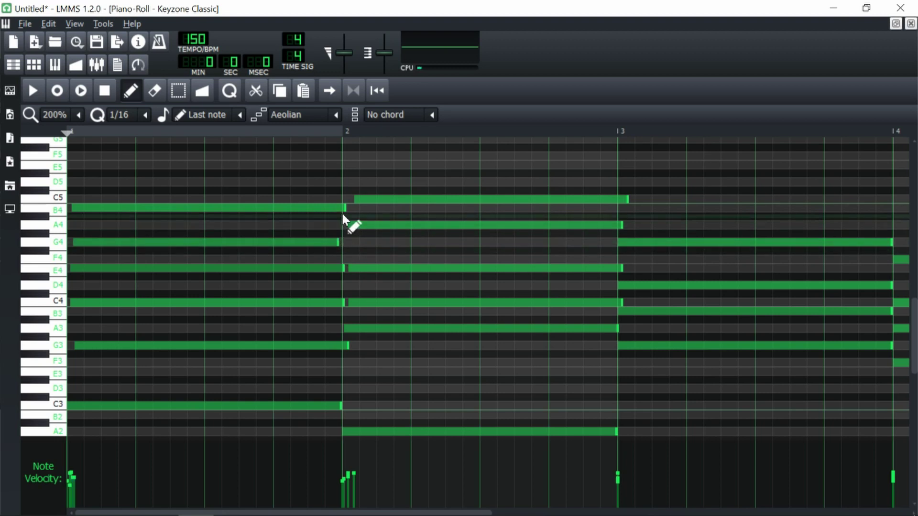
drag(344, 212, 339, 210)
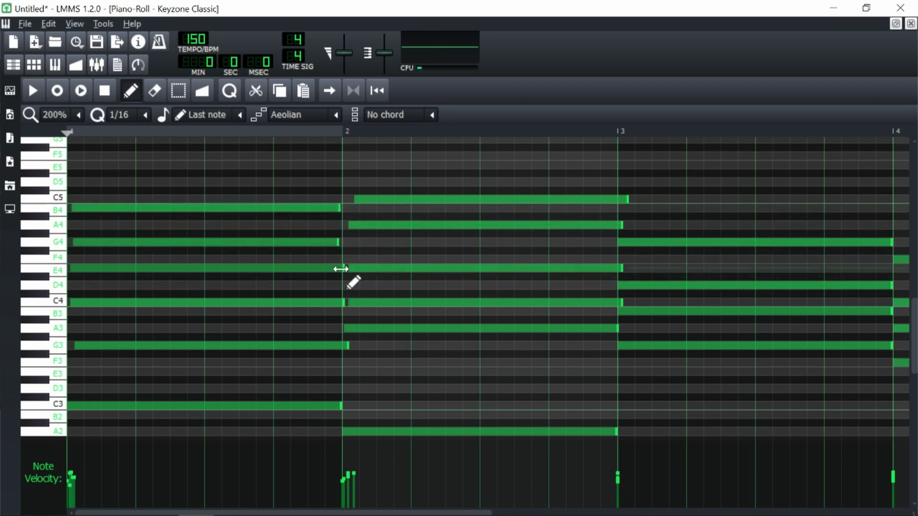
drag(340, 269, 337, 269)
mouse_move(344, 301)
mouse_down()
mouse_move(333, 297)
mouse_move(340, 304)
mouse_up()
drag(343, 346, 338, 347)
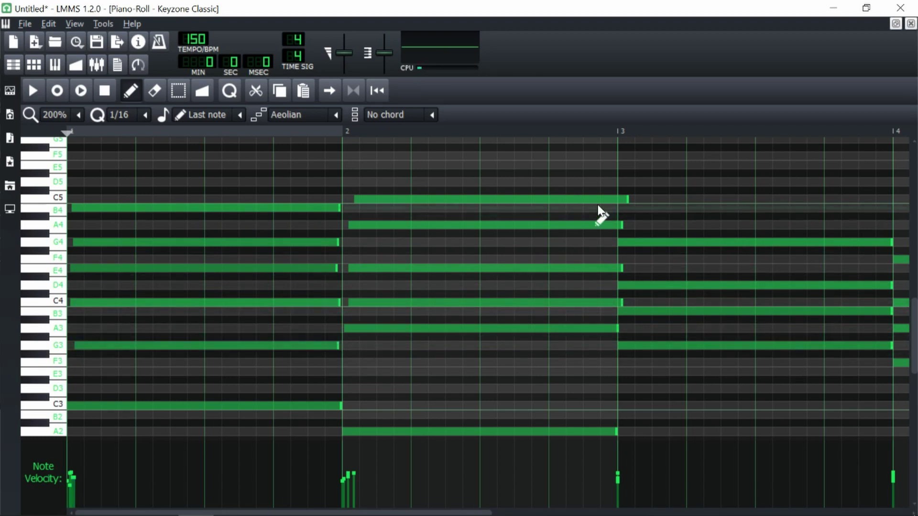
- Shorten the second chord's notes above A2 so they end just before bar 3
drag(626, 199, 616, 200)
scroll(618, 216, down, 4)
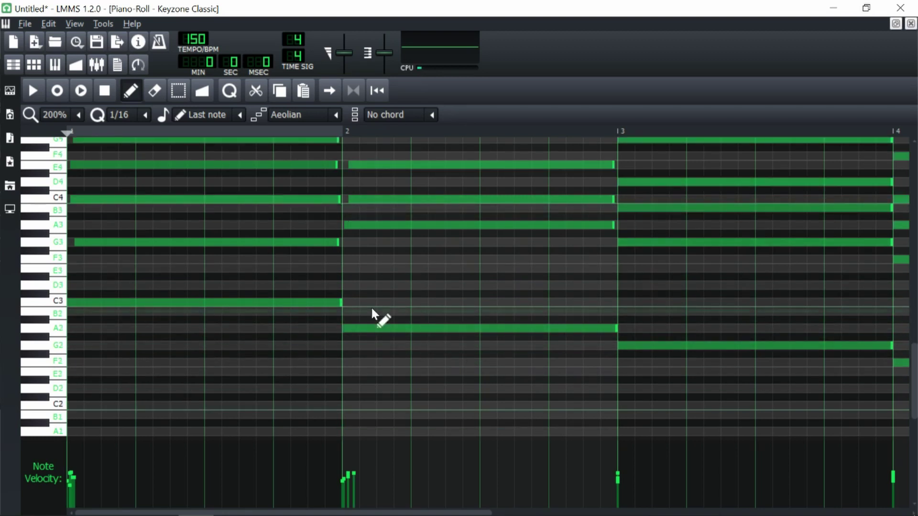
- Stagger the starts and ends of the third and fourth chords' notes above the G2 and F2 bass notes
scroll(373, 311, up, 3)
scroll(526, 344, right, 3)
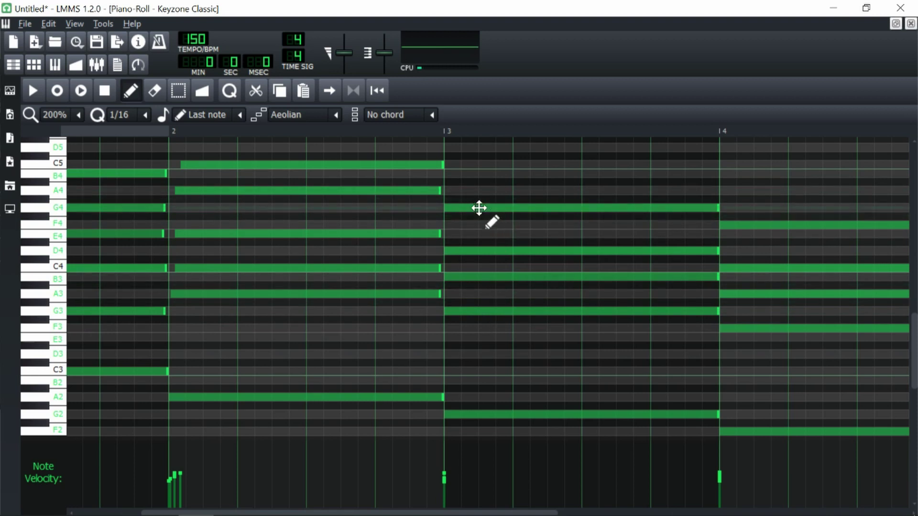
drag(480, 207, 492, 208)
scroll(480, 239, down, 1)
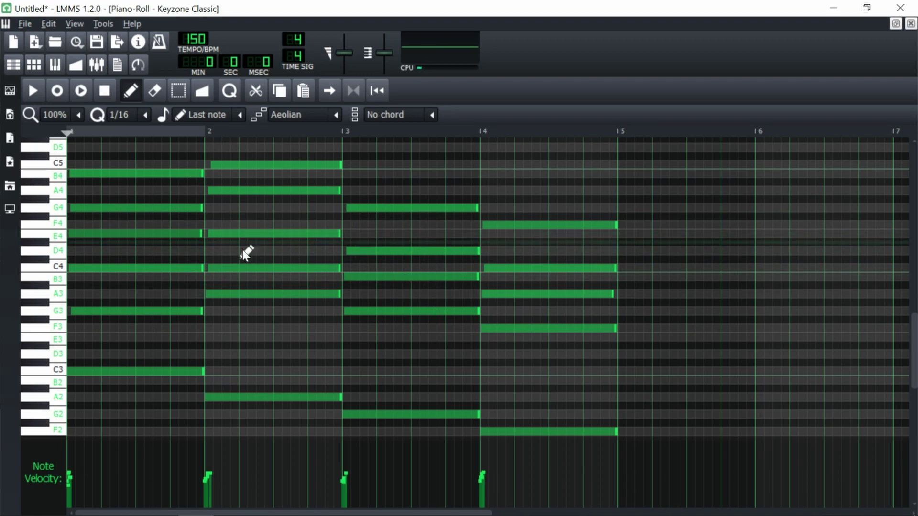
- Nudge the second chord's C5 note slightly earlier and play back the progression
drag(245, 167, 242, 167)
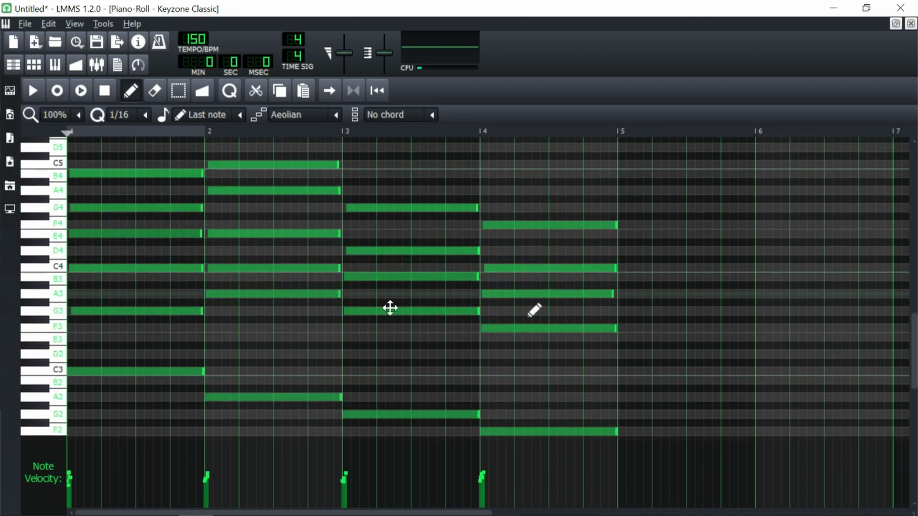
key(space)
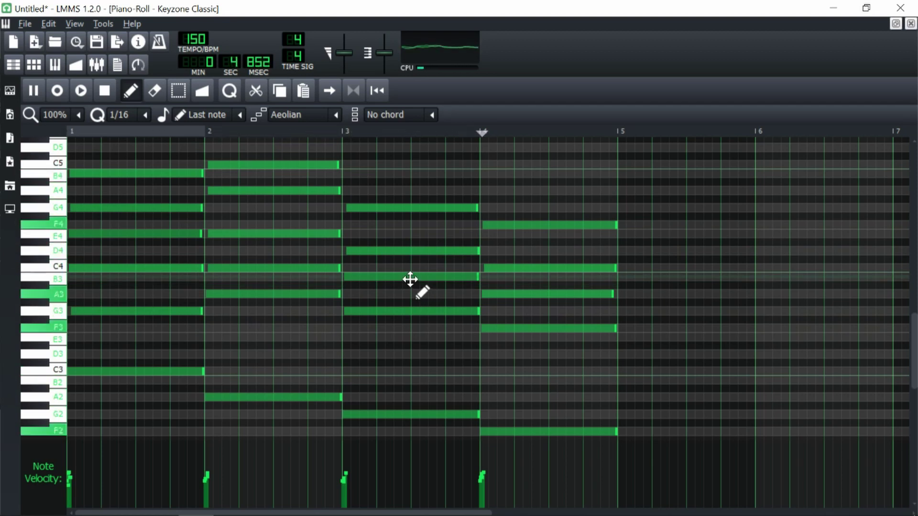
key(space)
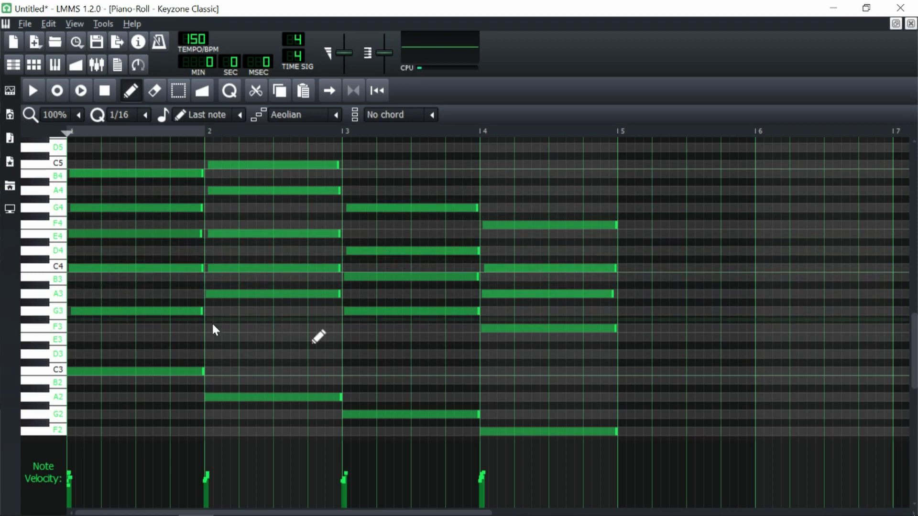
- Shorten all of the first chord's notes together by one beat so the chord lasts about three beats
scroll(248, 325, up, 2)
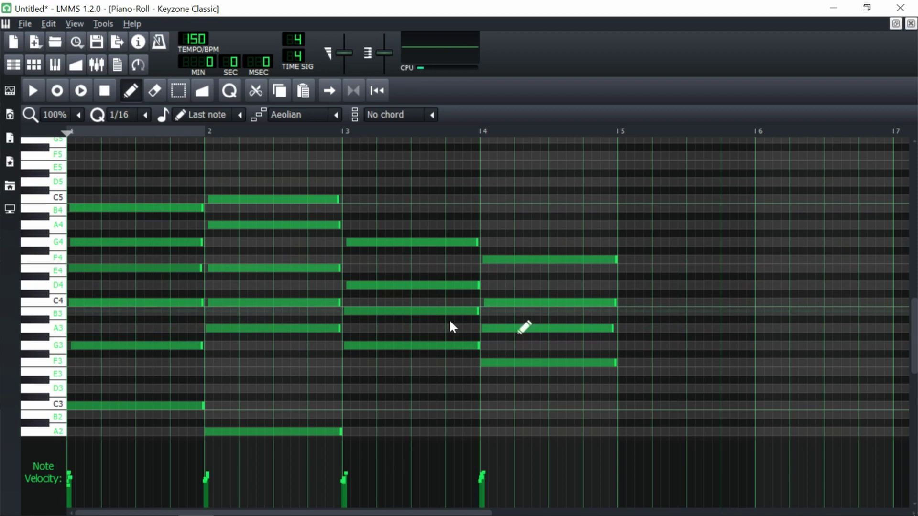
scroll(164, 256, down, 3)
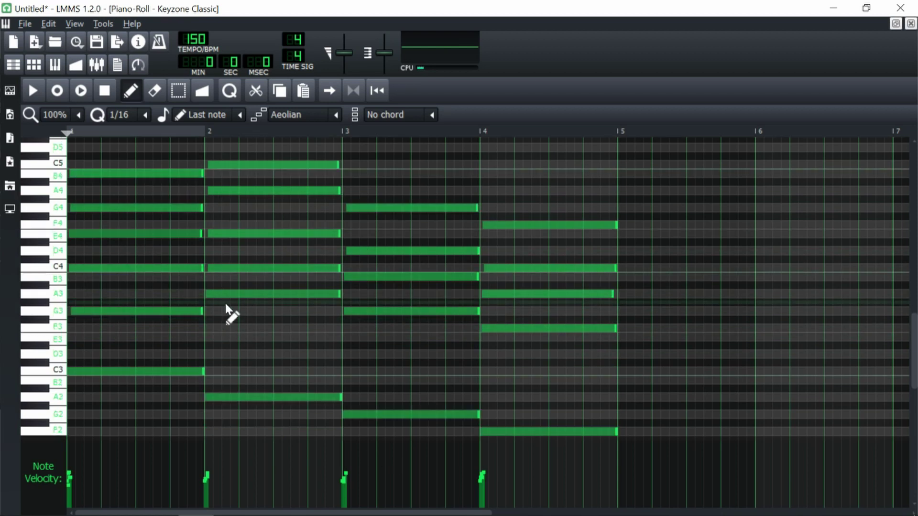
scroll(230, 314, up, 3)
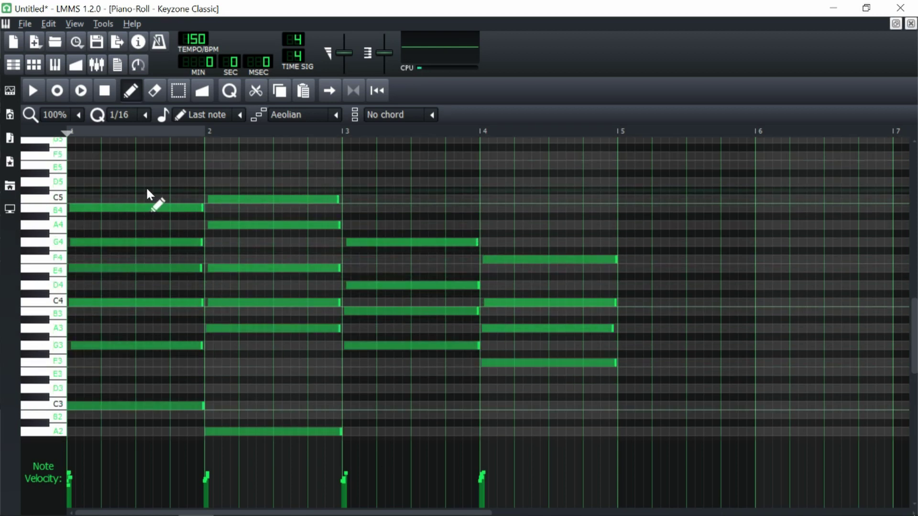
drag(147, 184, 141, 430)
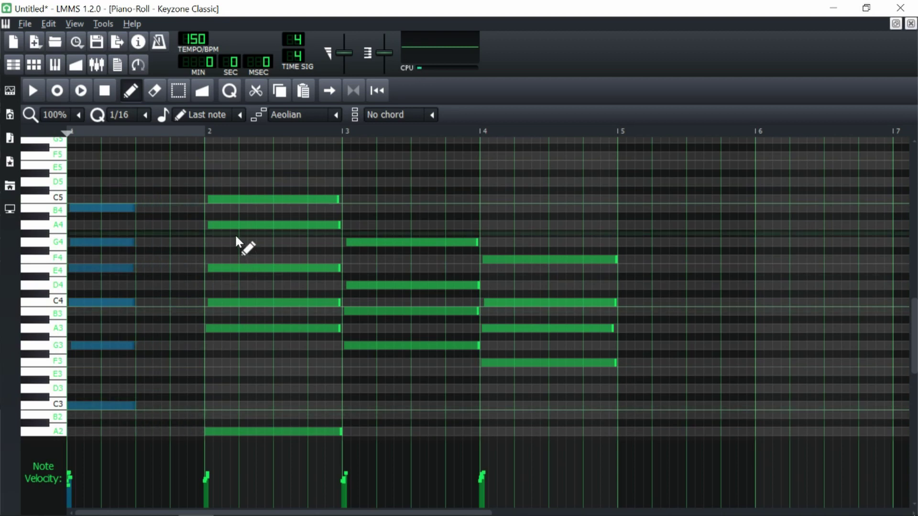
scroll(139, 189, down, 2)
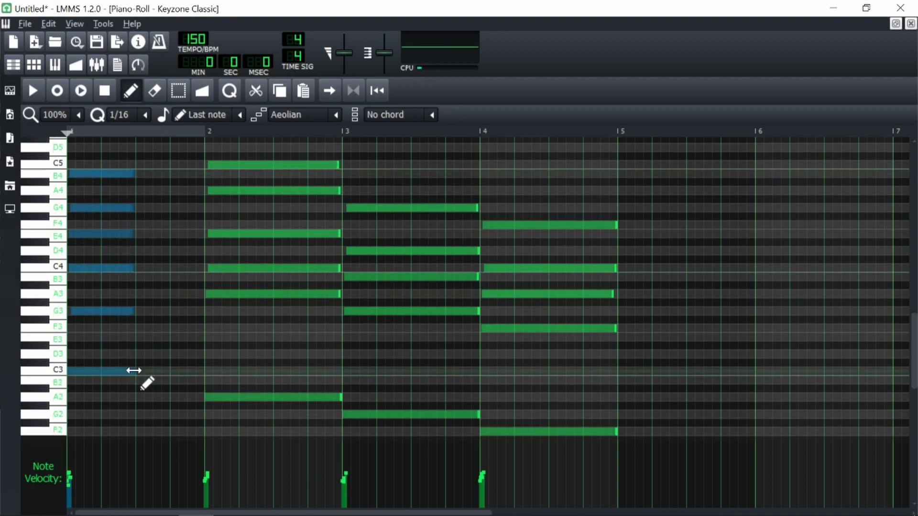
drag(190, 369, 162, 375)
scroll(159, 272, up, 2)
mouse_move(160, 272)
mouse_down()
mouse_move(168, 274)
mouse_move(138, 268)
mouse_move(168, 273)
mouse_up()
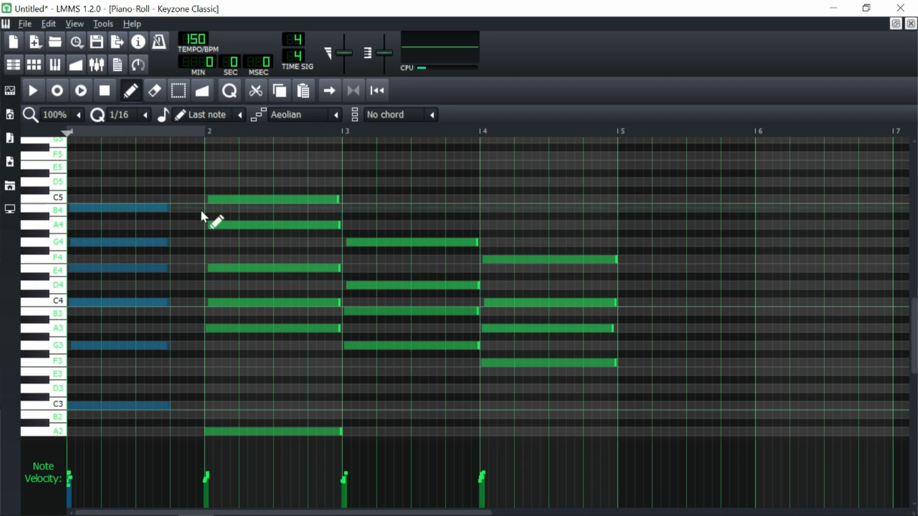
- Move the whole second chord one beat earlier, extend it back to bar 3 and play the new rhythm
drag(229, 428, 196, 432)
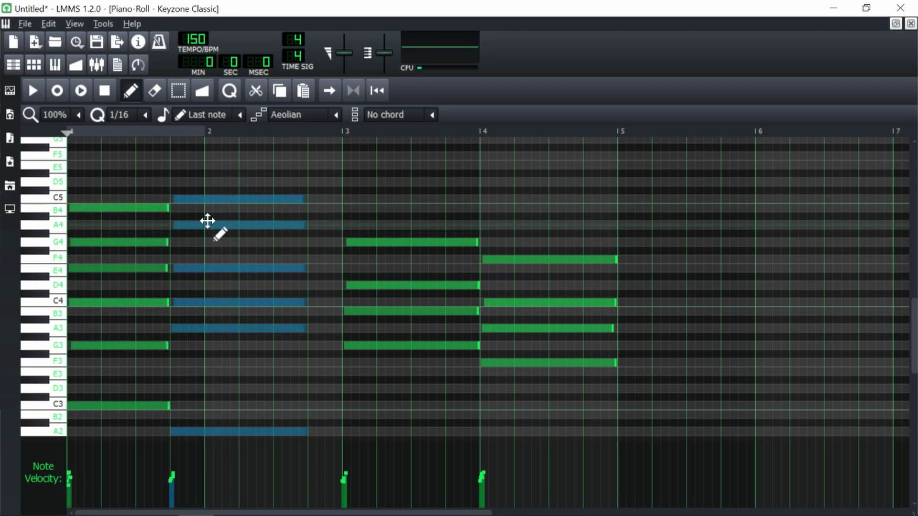
drag(305, 225, 340, 225)
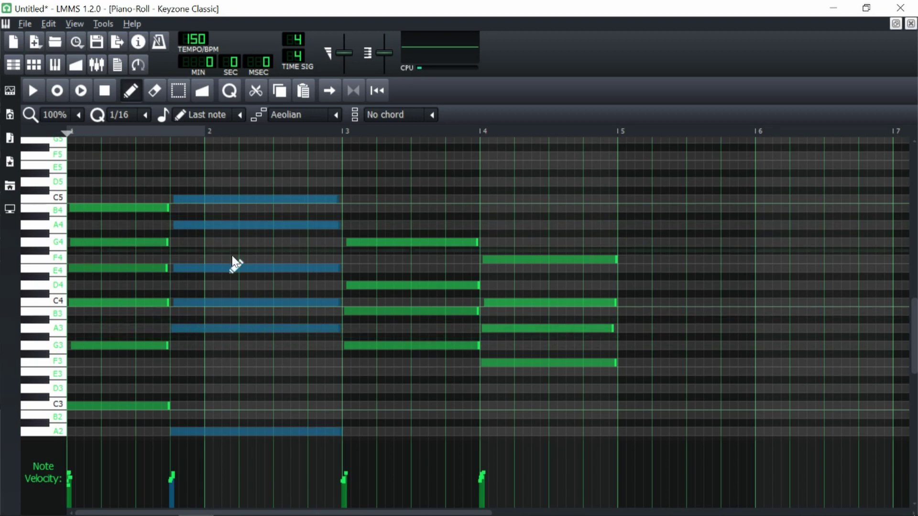
key(space)
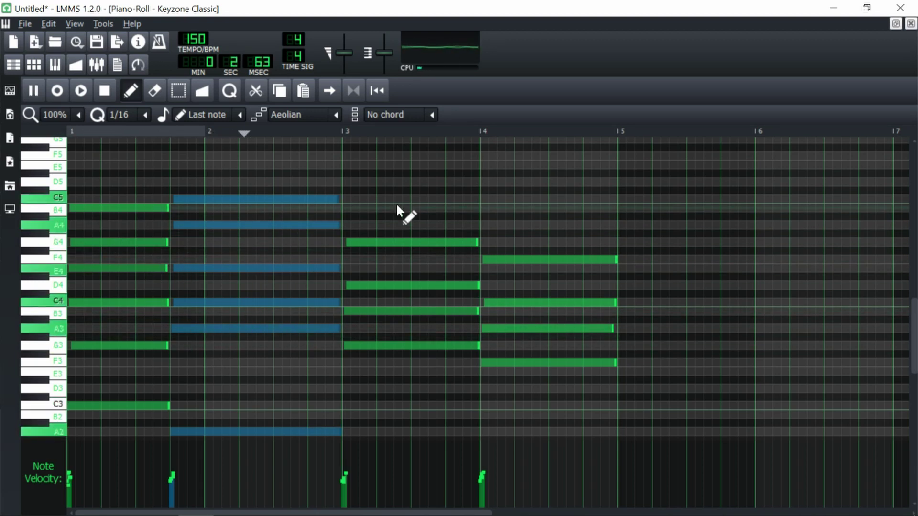
key(space)
key(Escape)
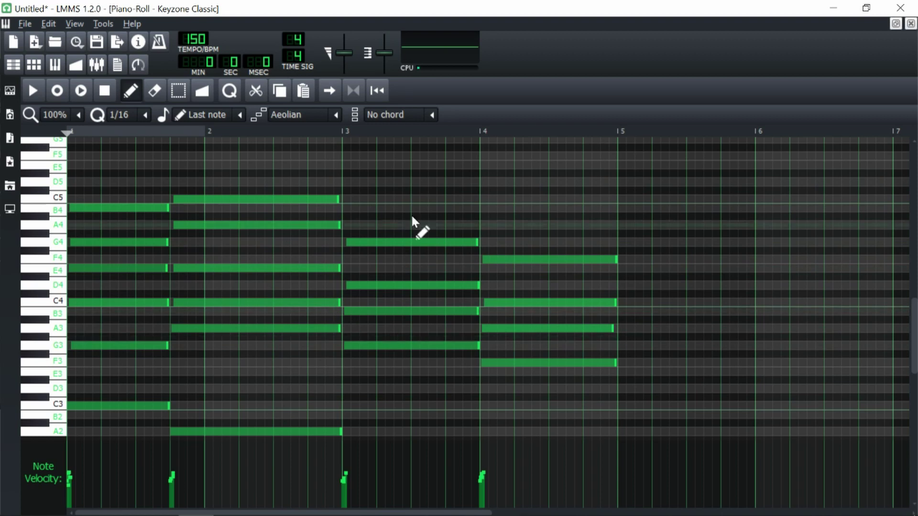
- Shorten the third chord to about three beats, and start the fourth chord one beat earlier while extending it to bar 5
scroll(446, 231, down, 1)
drag(431, 185, 443, 418)
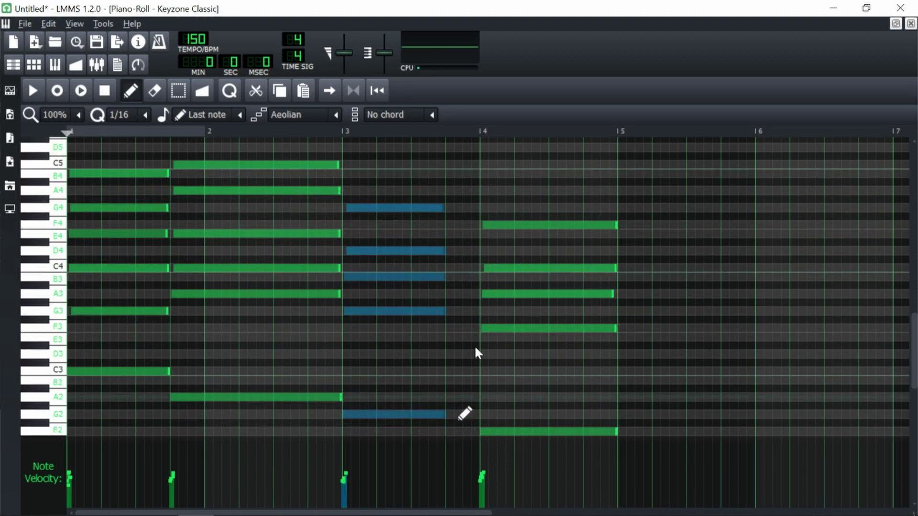
drag(518, 266, 512, 432)
drag(511, 432, 478, 432)
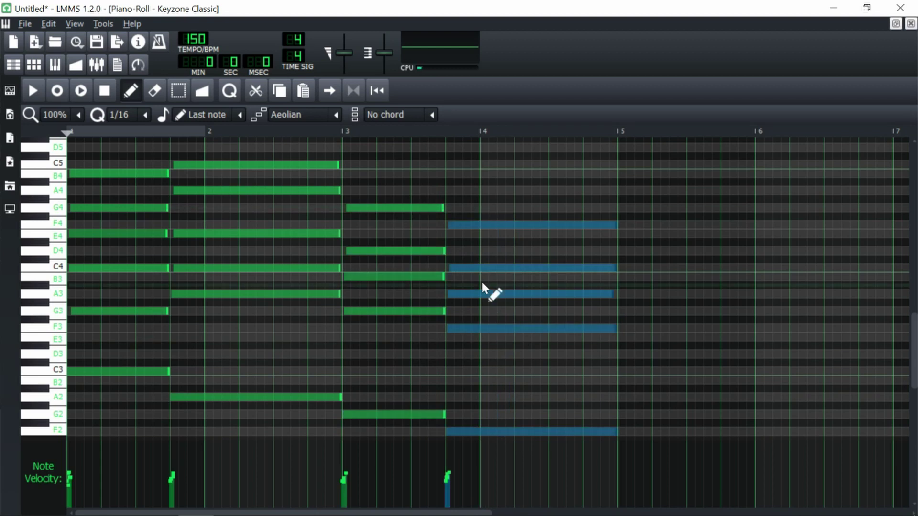
scroll(486, 293, up, 1)
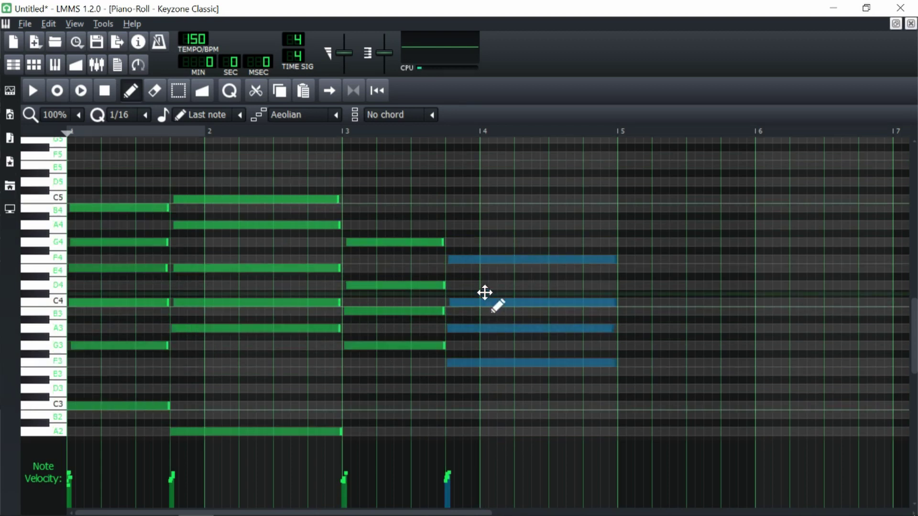
click(475, 200)
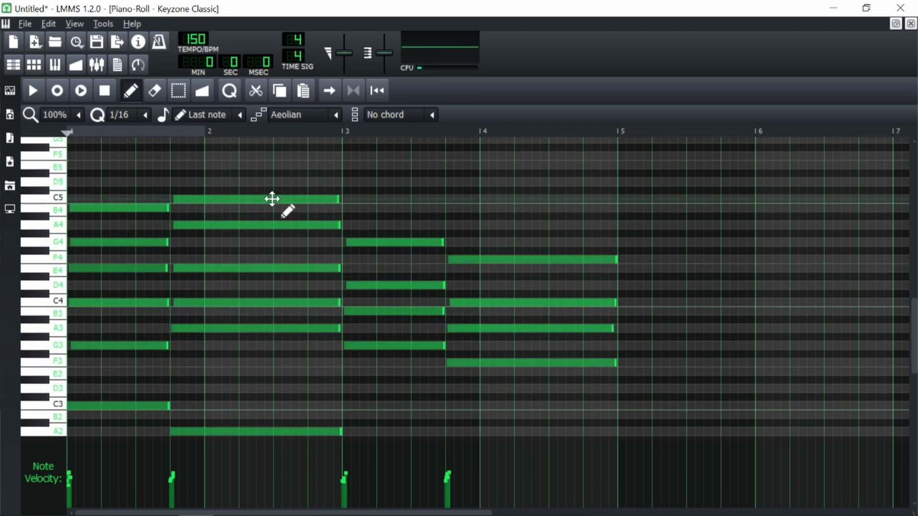
- Shorten the second chord to about three beats and add a two-beat copy of it filling the gap up to bar 3
drag(288, 375, 291, 433)
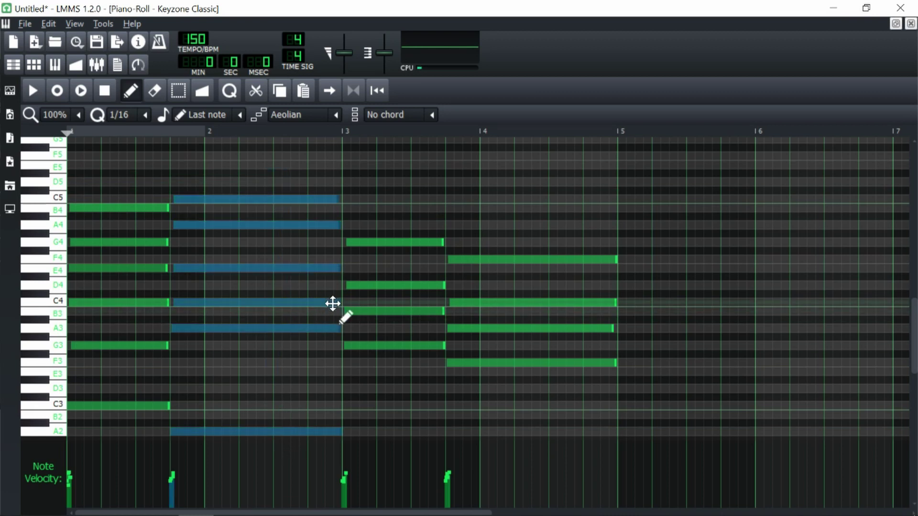
drag(341, 323, 277, 330)
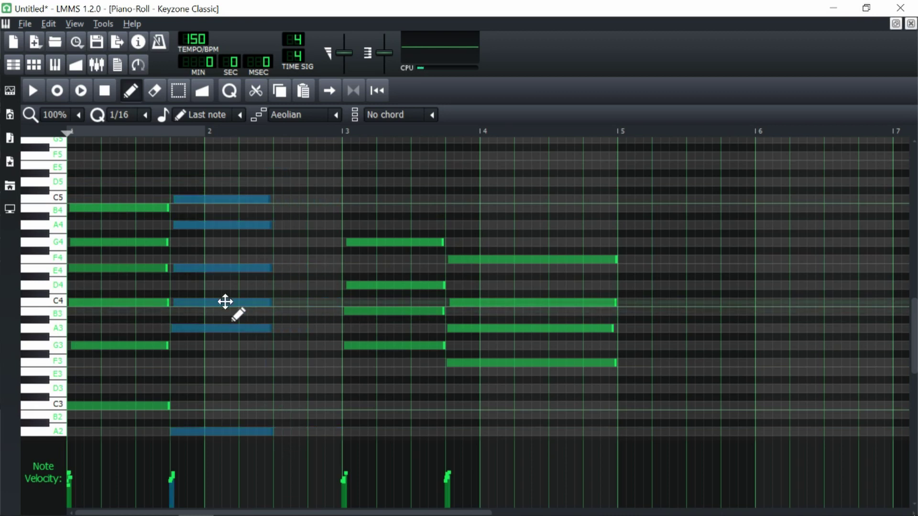
drag(193, 303, 304, 304)
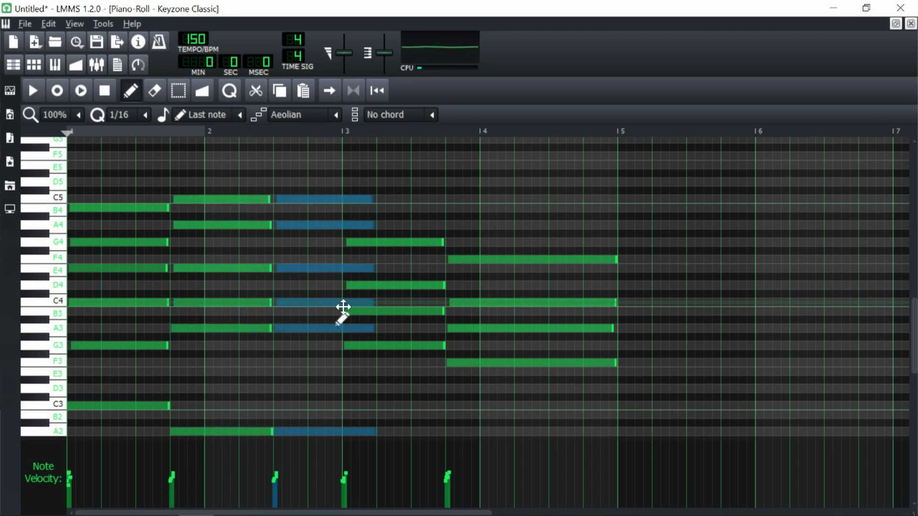
drag(373, 299, 339, 301)
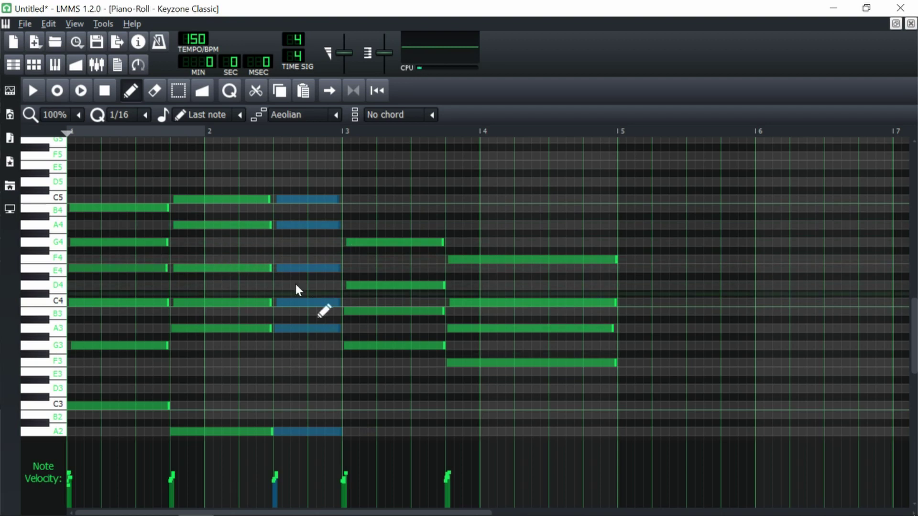
scroll(296, 325, down, 2)
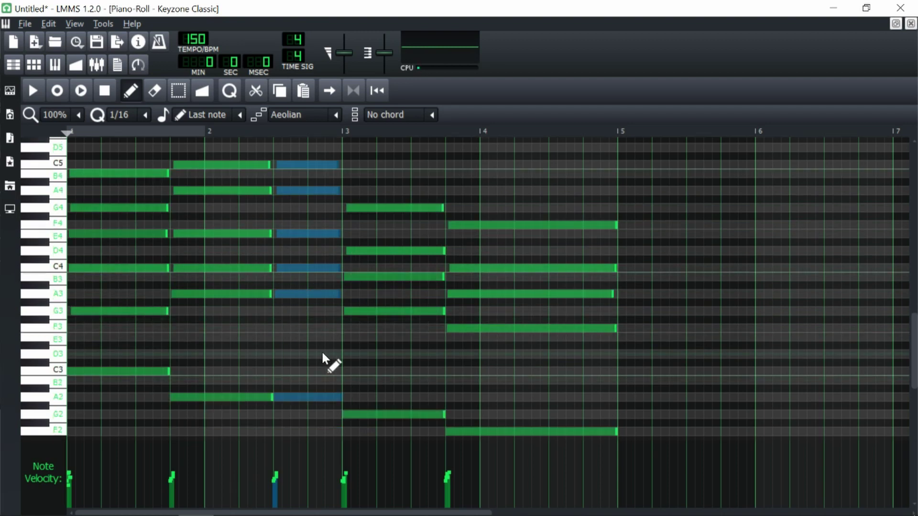
key(ctrl+shift+a)
- Shorten the fourth chord to about three beats, repeat it for two beats up to bar 5 and play the progression
drag(588, 458, 588, 458)
mouse_move(615, 329)
mouse_down()
mouse_move(515, 338)
mouse_move(610, 323)
mouse_move(598, 334)
mouse_move(606, 334)
mouse_up()
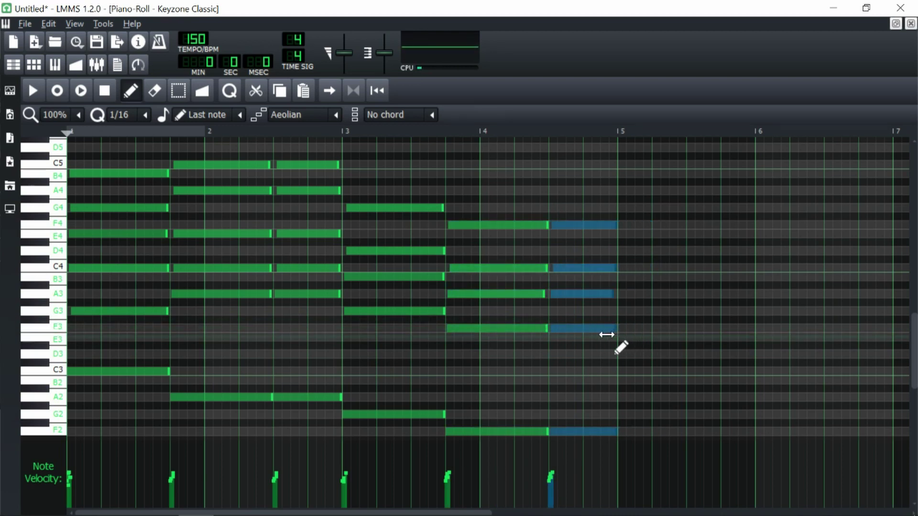
key(ctrl+shift+a)
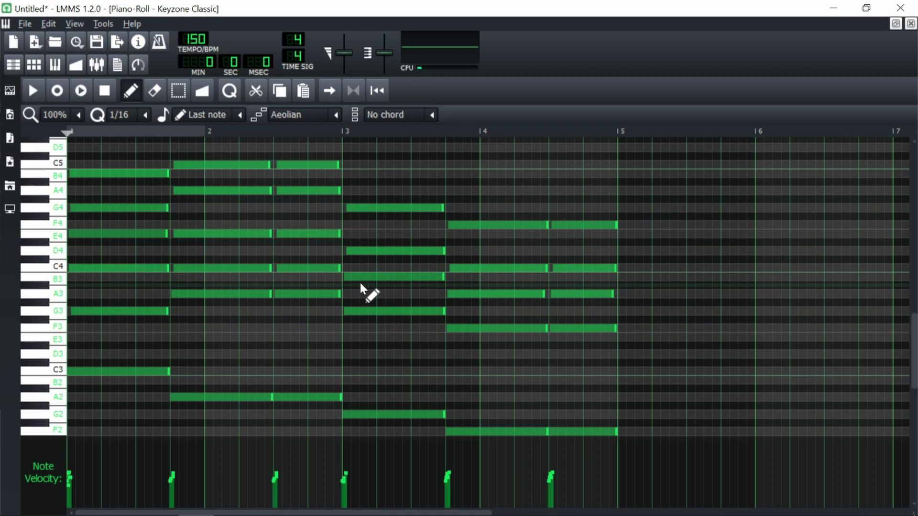
key(space)
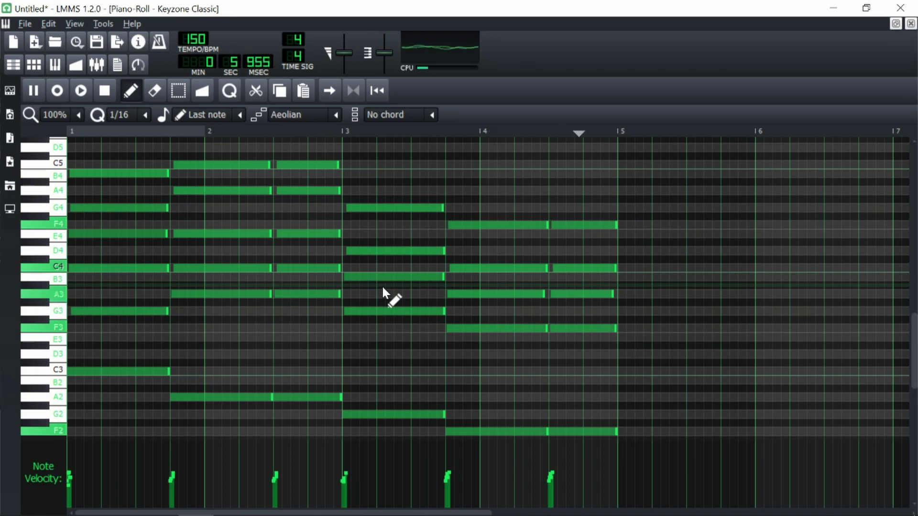
key(space)
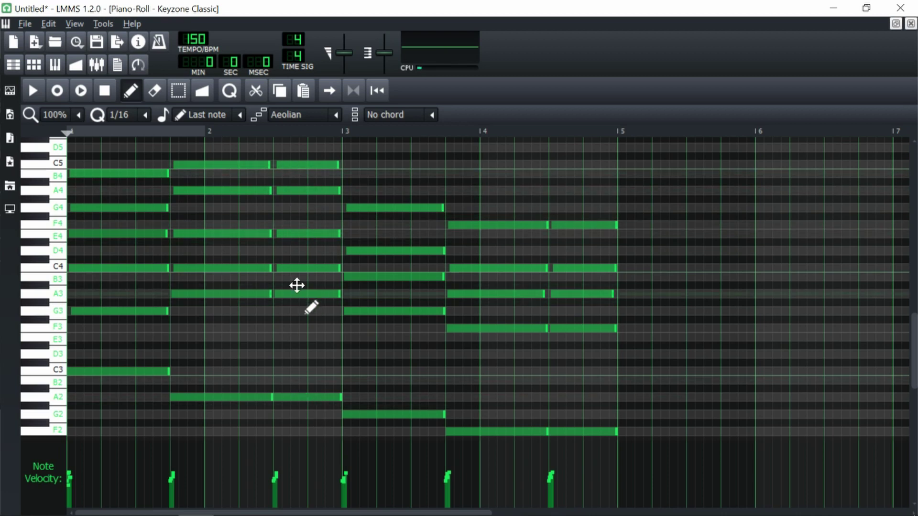
- Delete C5 from the second chord's repeat, lower F4 to E4 in the fourth chord's repeat, and play the result
right_click(304, 166)
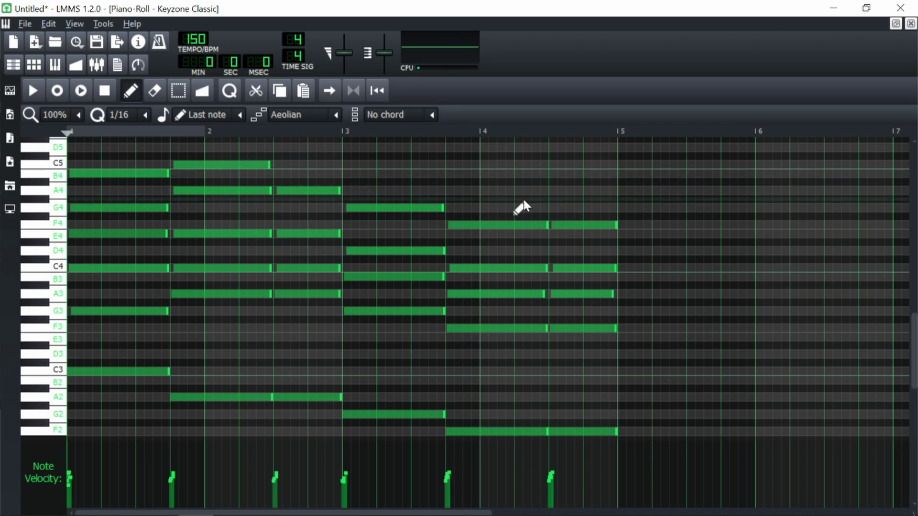
drag(571, 228, 572, 237)
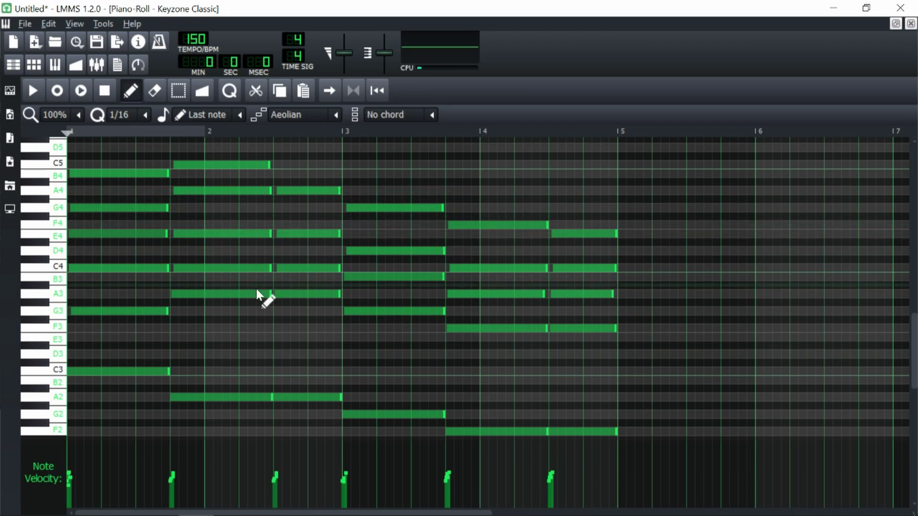
key(space)
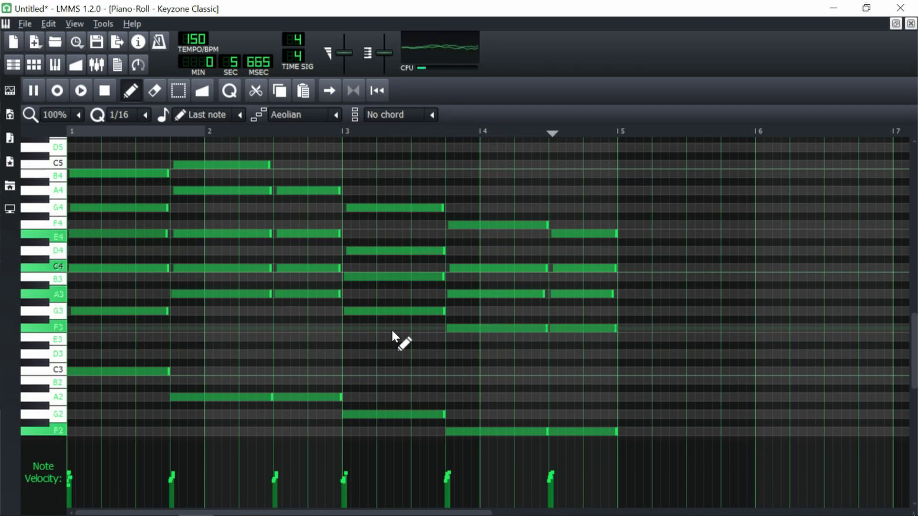
key(space)
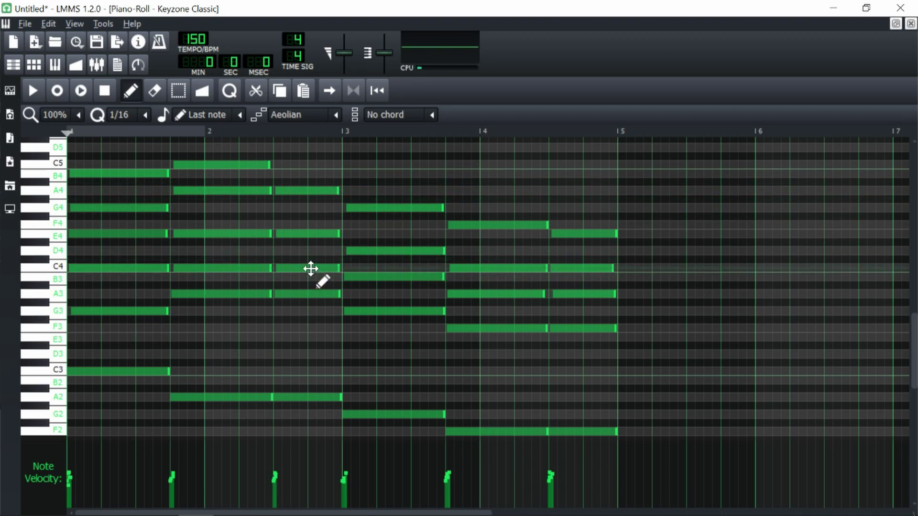
scroll(286, 324, up, 2)
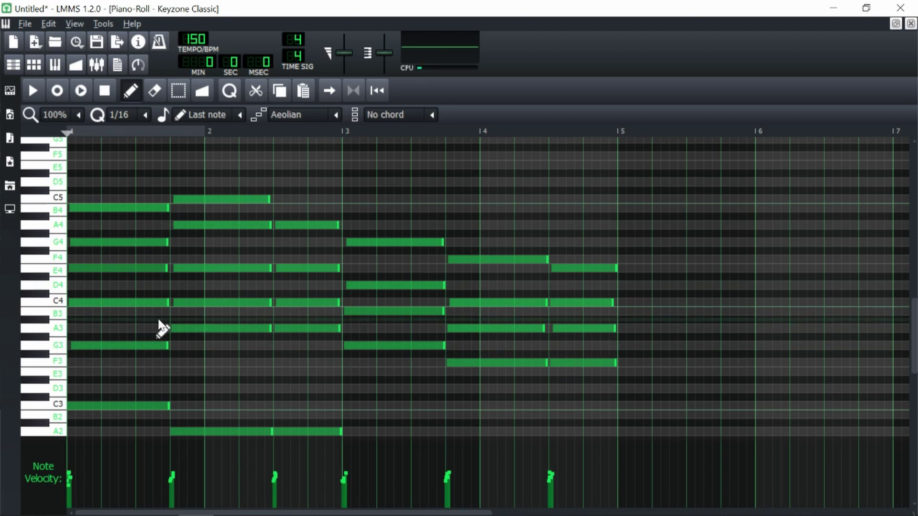
scroll(162, 329, up, 4)
click(104, 191)
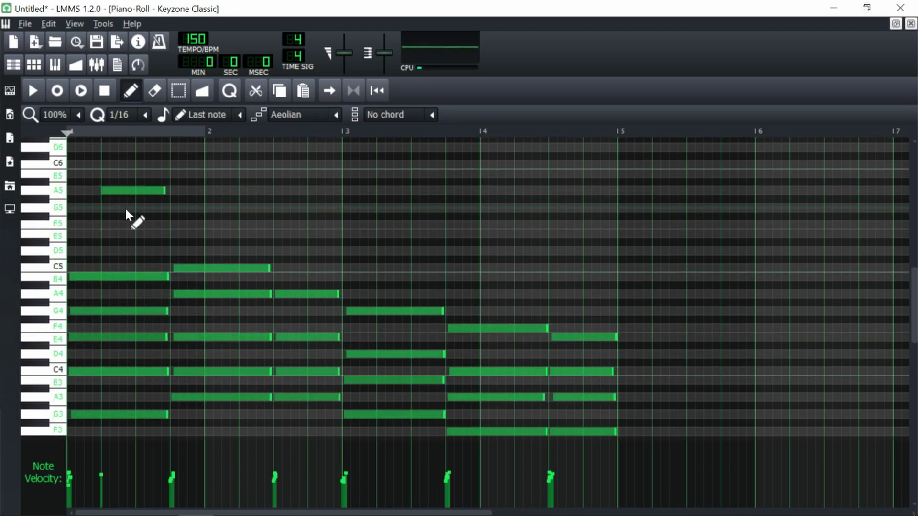
right_click(119, 190)
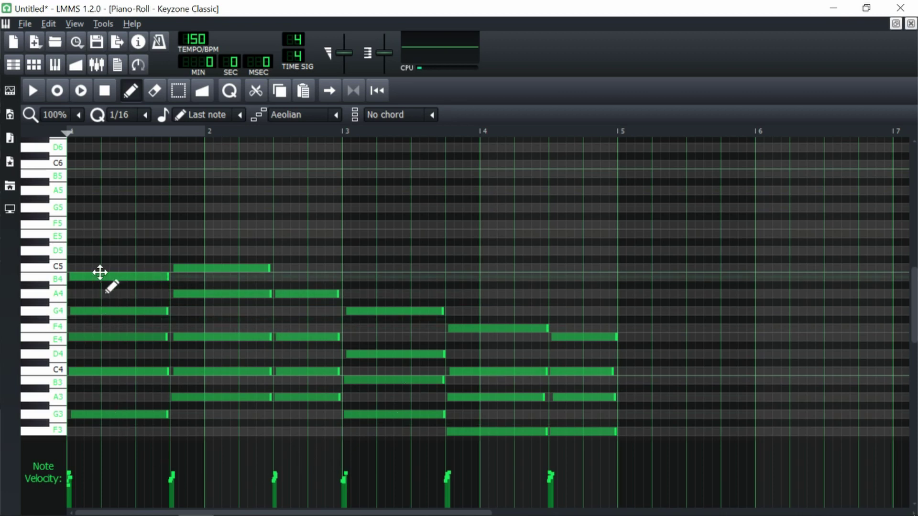
click(103, 209)
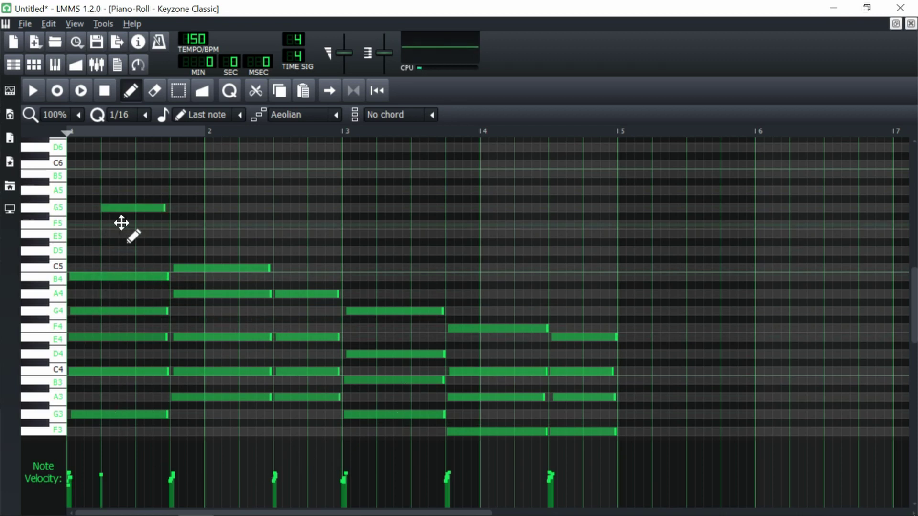
click(121, 223)
right_click(149, 225)
right_click(144, 208)
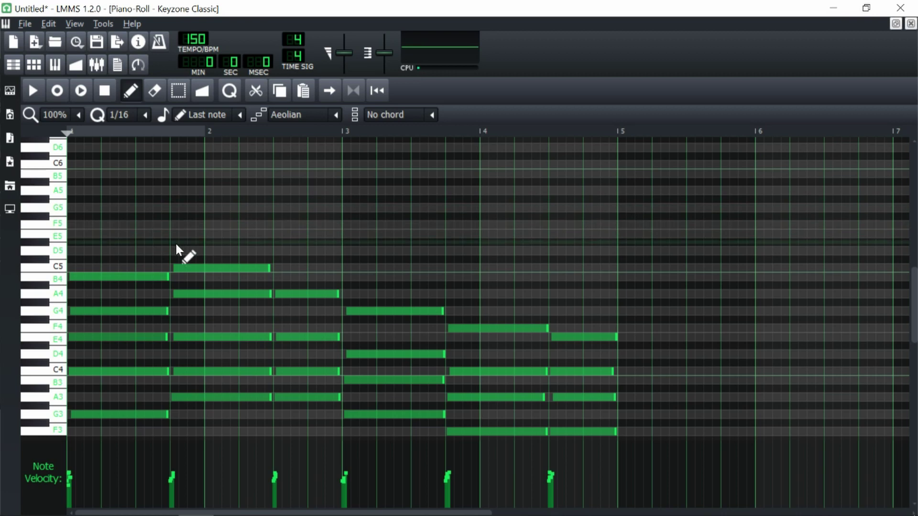
click(103, 207)
click(121, 224)
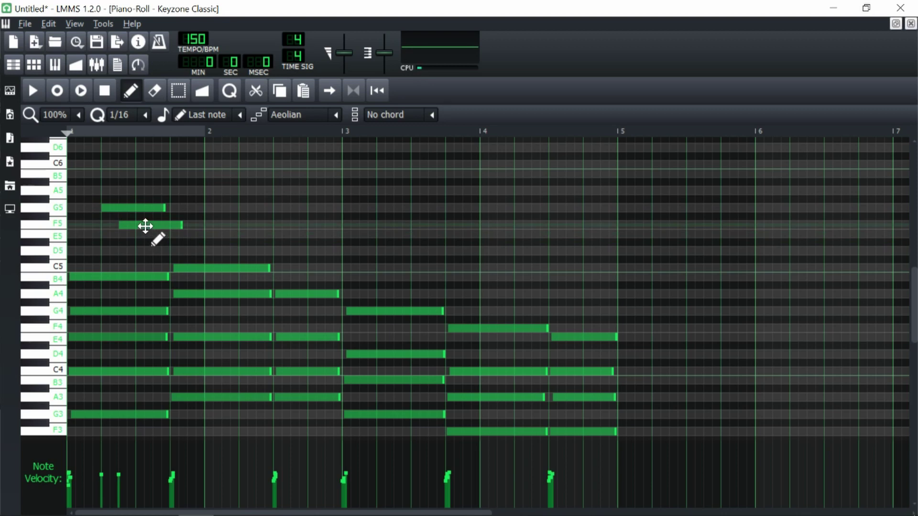
right_click(141, 225)
right_click(129, 208)
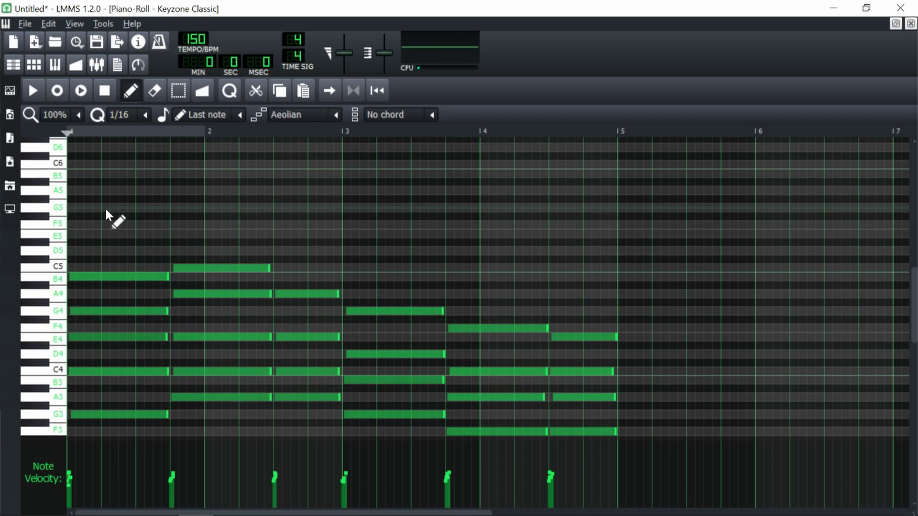
- Start a melody above the chords with two-beat notes A5 on beat 2 and G5 on beat 4 of bar 1, and play it
scroll(138, 258, up, 2)
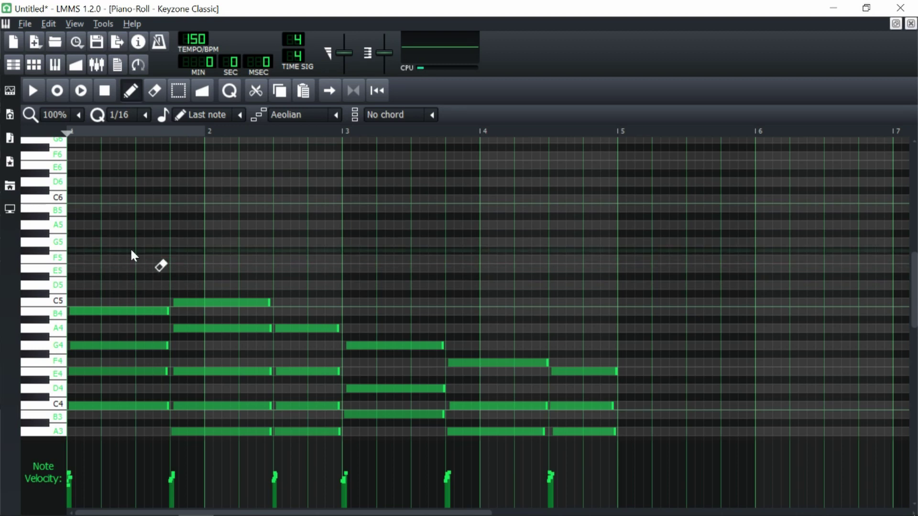
click(104, 225)
click(173, 242)
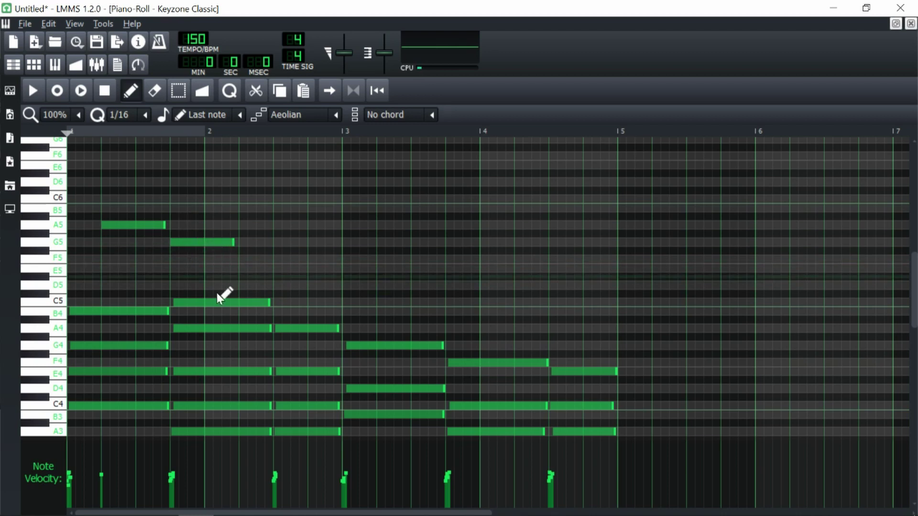
key(space)
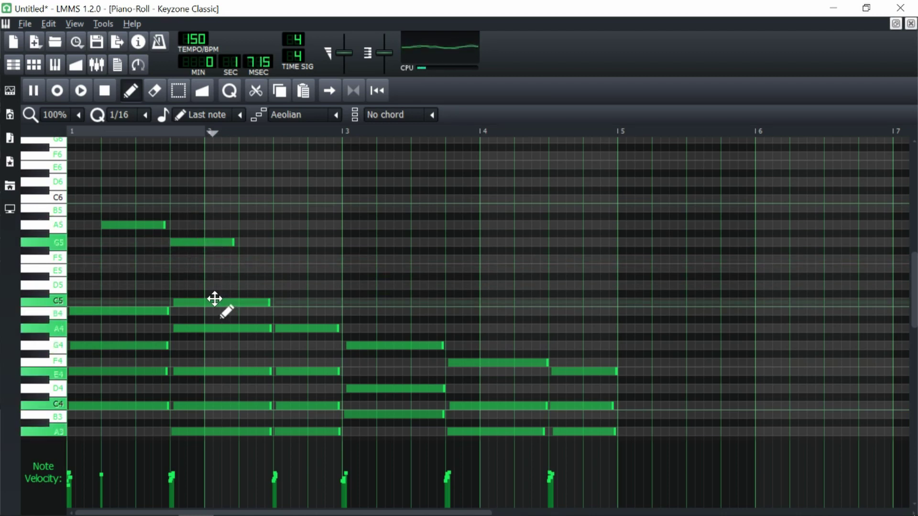
key(space)
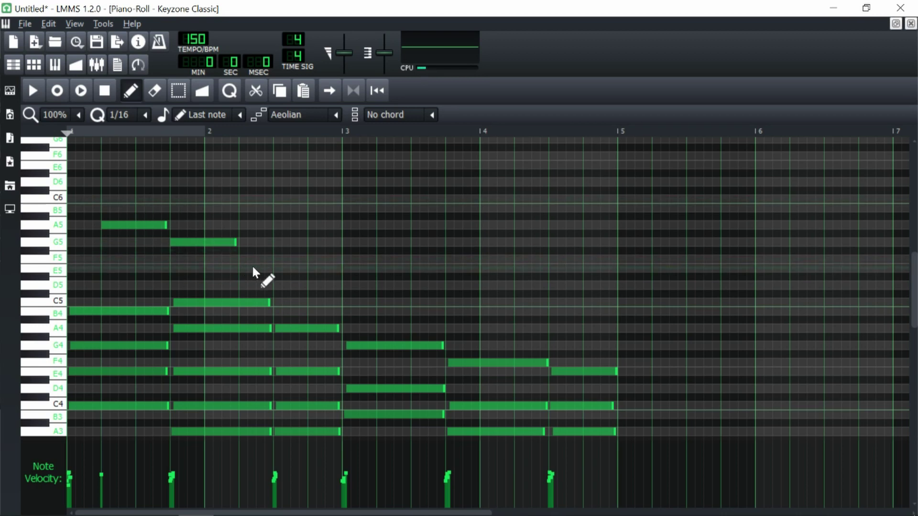
key(space)
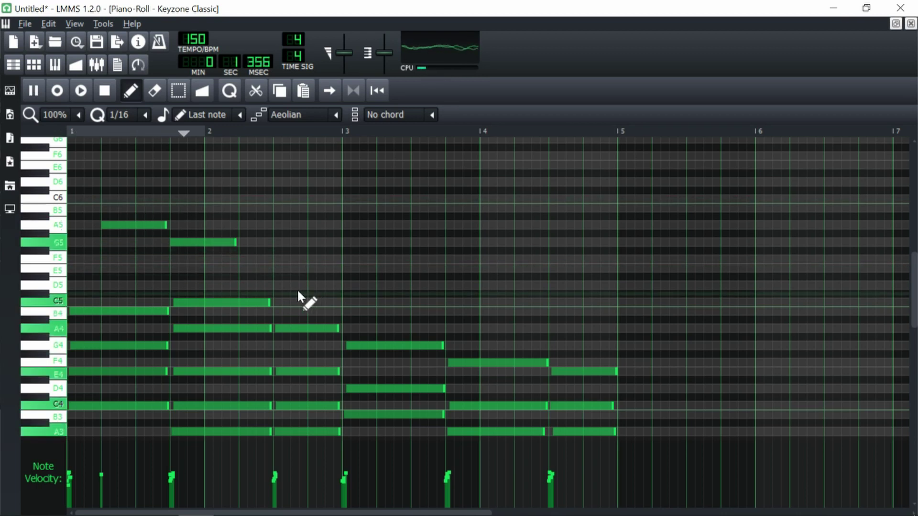
key(space)
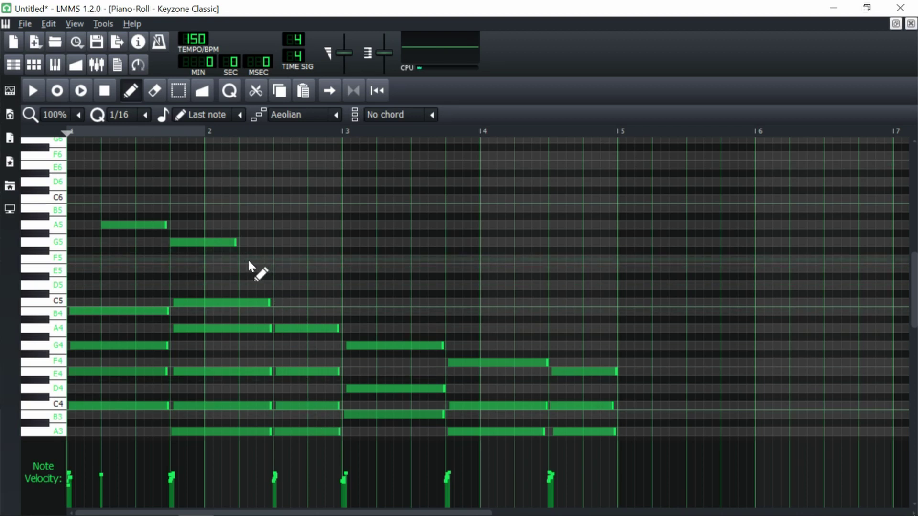
- Add melody notes of about one beat, E5 on beat 2 and D5 on beat 3 of bar 2, and play the result
drag(242, 228, 250, 269)
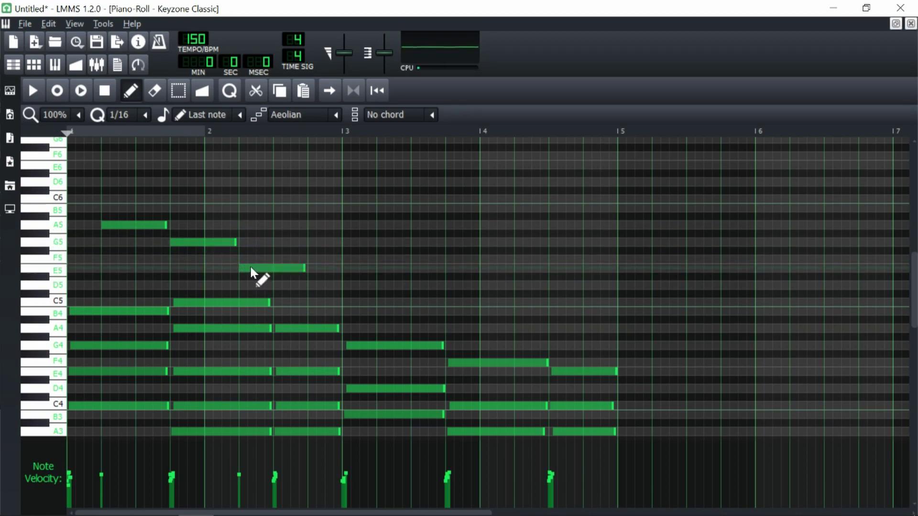
click(265, 270)
click(265, 270)
drag(301, 268, 268, 272)
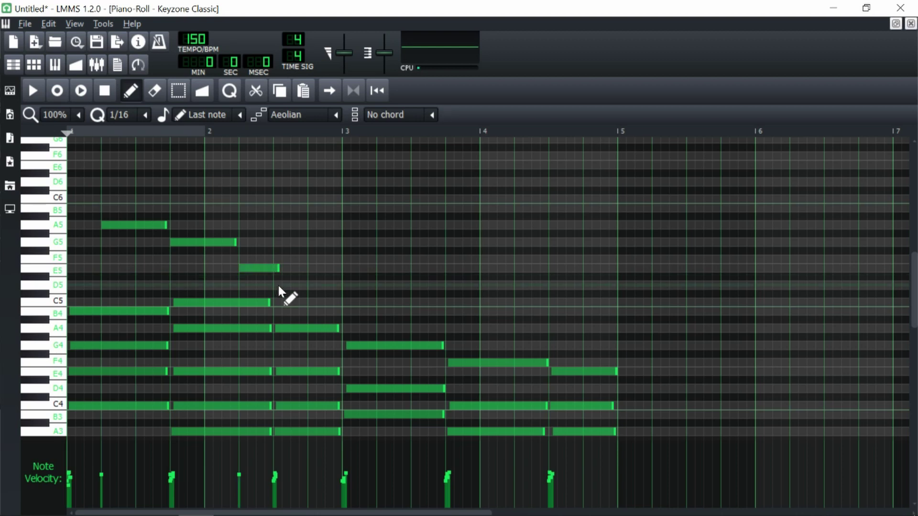
click(278, 257)
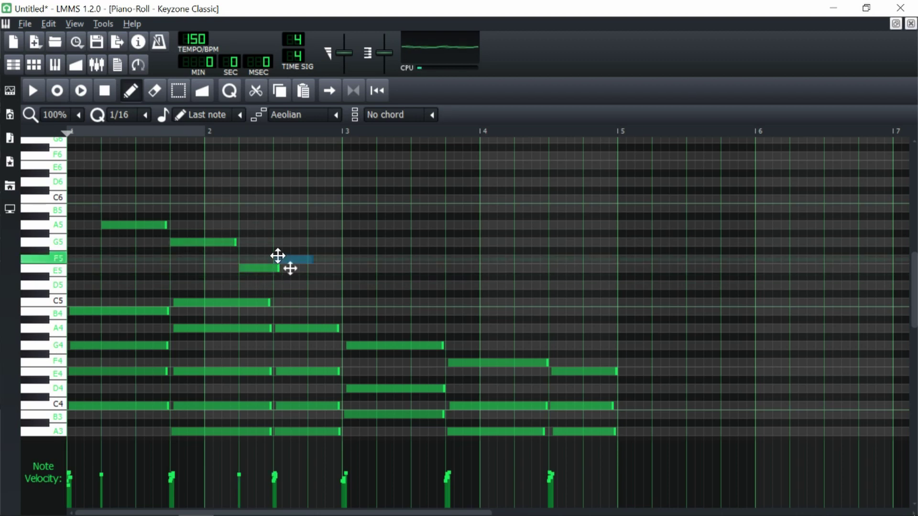
drag(277, 256, 288, 286)
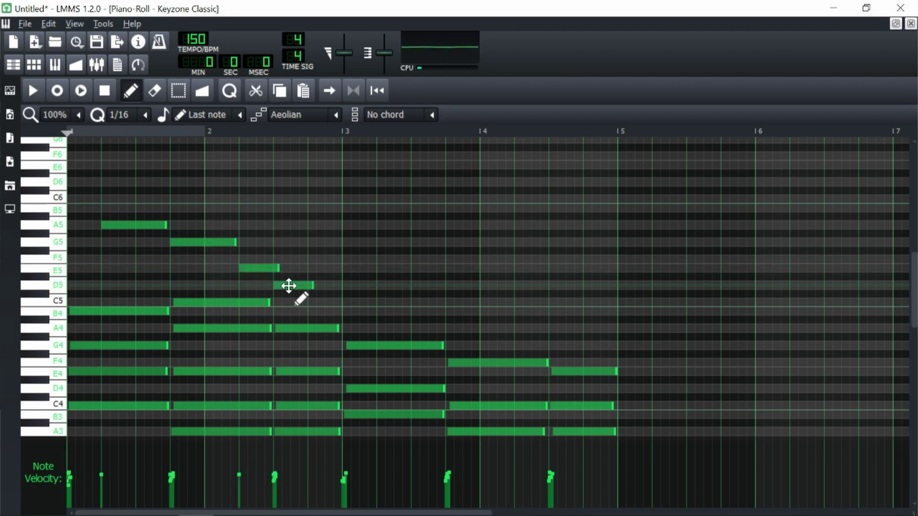
click(288, 286)
click(288, 286)
drag(277, 268, 273, 268)
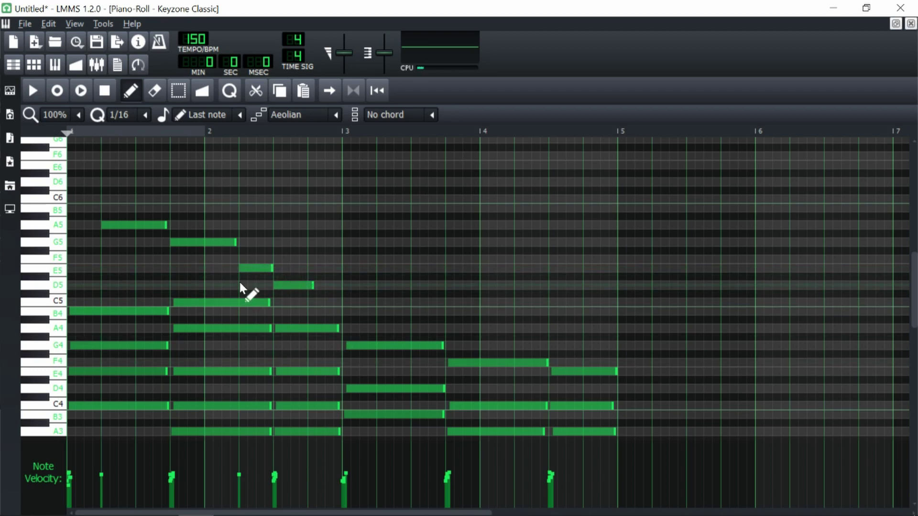
key(space)
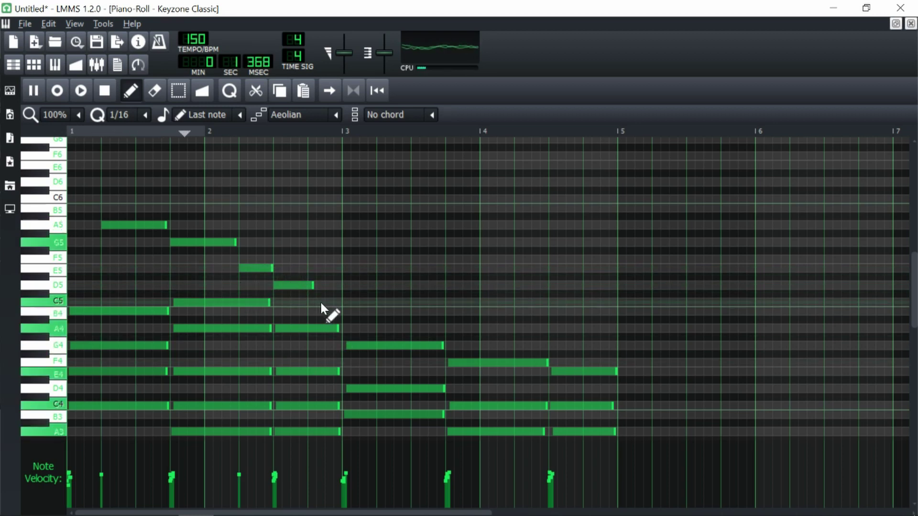
key(space)
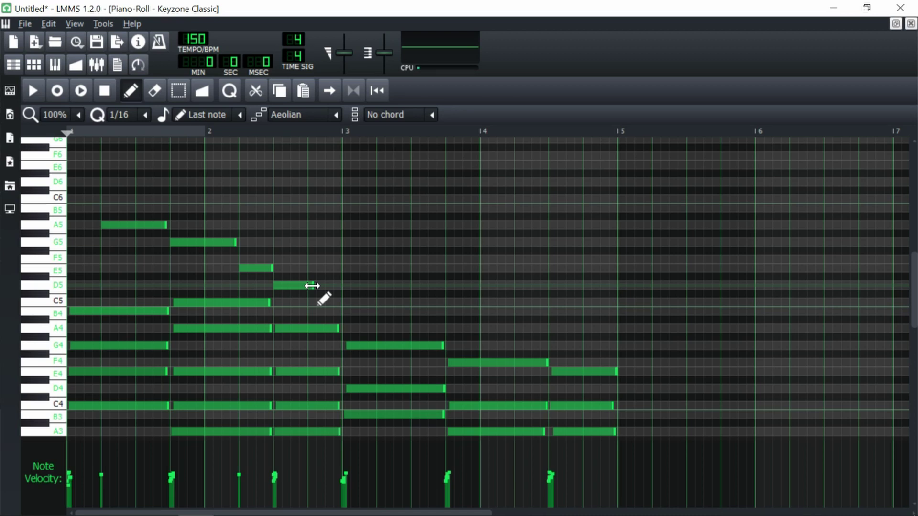
- Continue the melody with one-beat notes C5 on bar 2 beat 4, then B4, A4 and G4 on beats 1, 2 and 4 of bar 3, and play it
scroll(308, 284, down, 1)
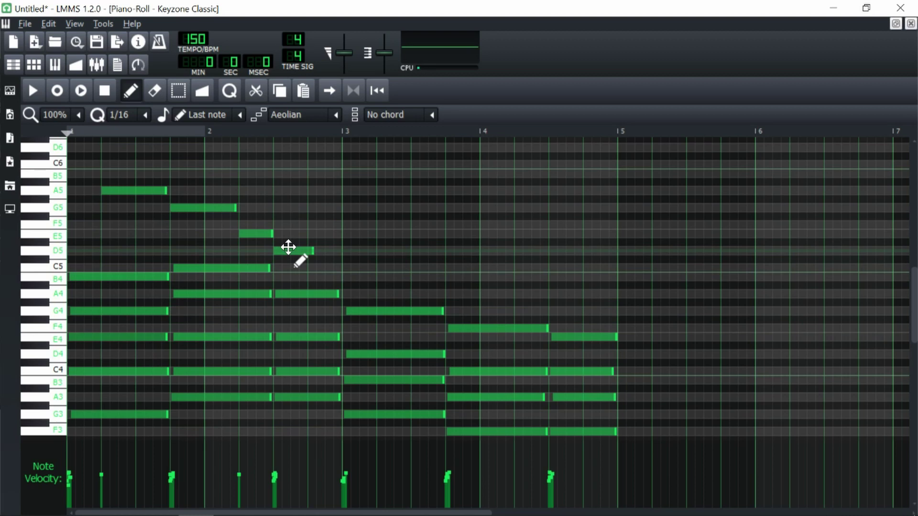
scroll(288, 248, down, 6)
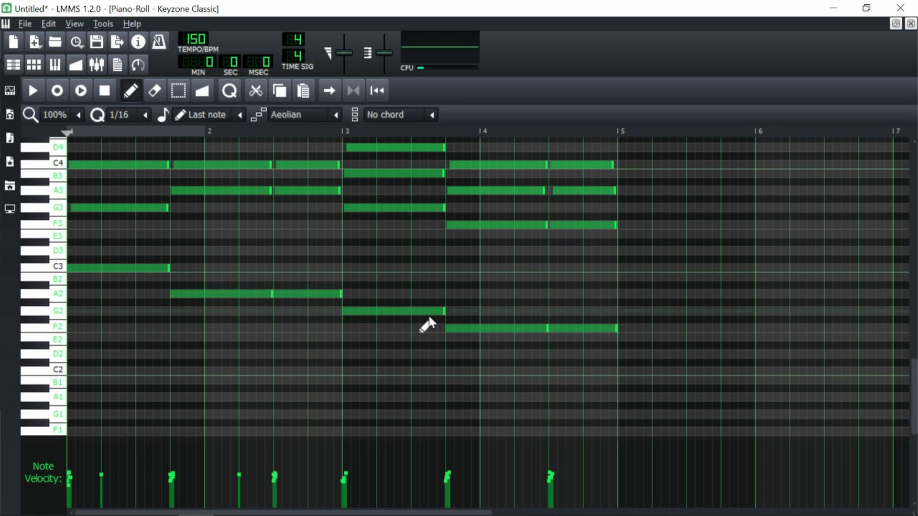
scroll(346, 308, up, 4)
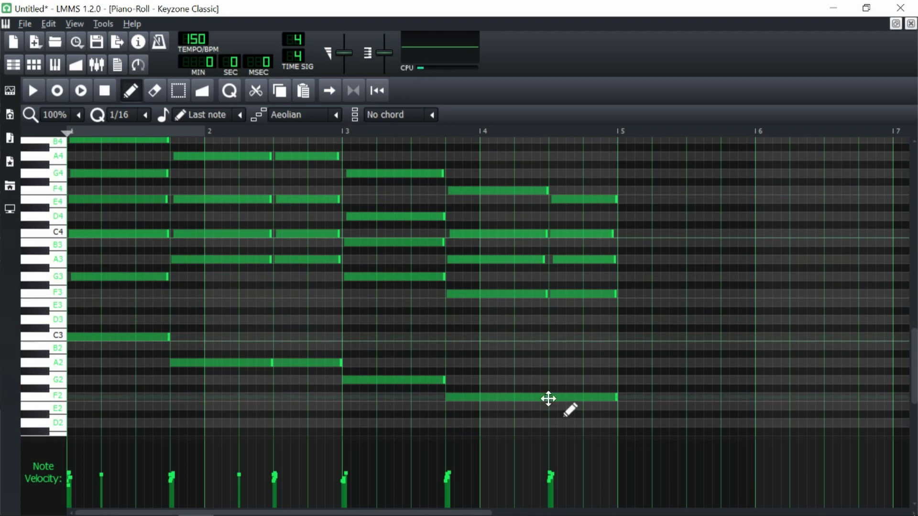
scroll(347, 334, up, 10)
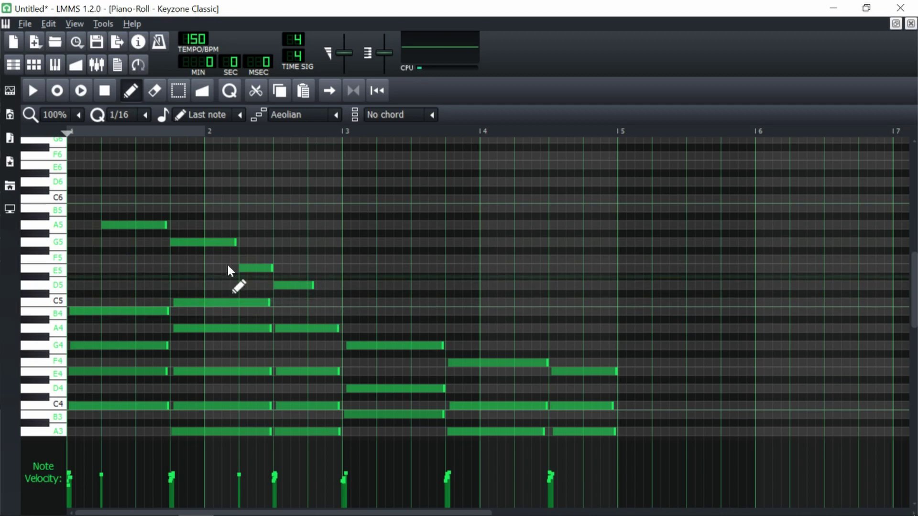
scroll(228, 270, down, 4)
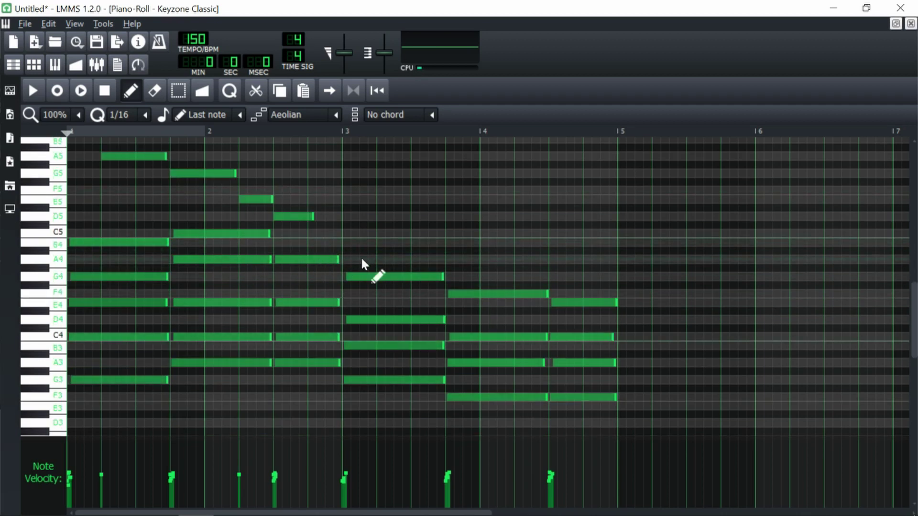
click(309, 234)
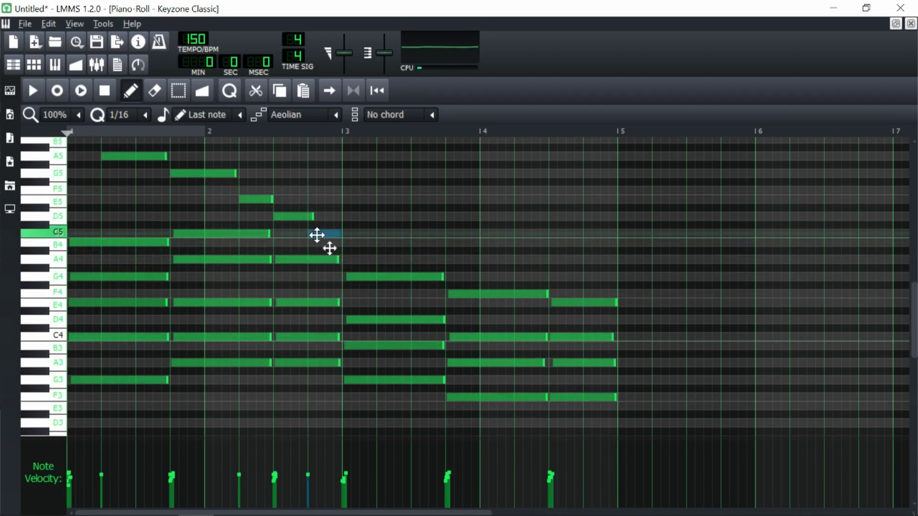
click(345, 242)
click(378, 259)
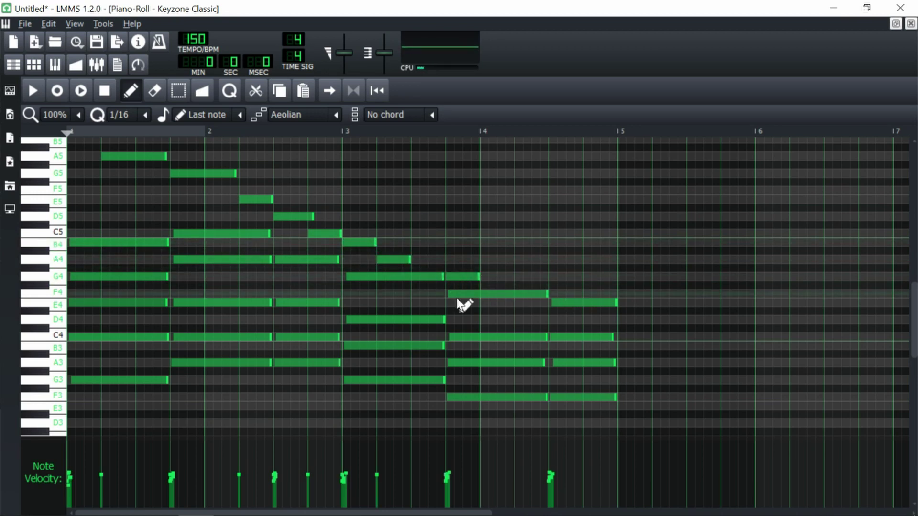
key(space)
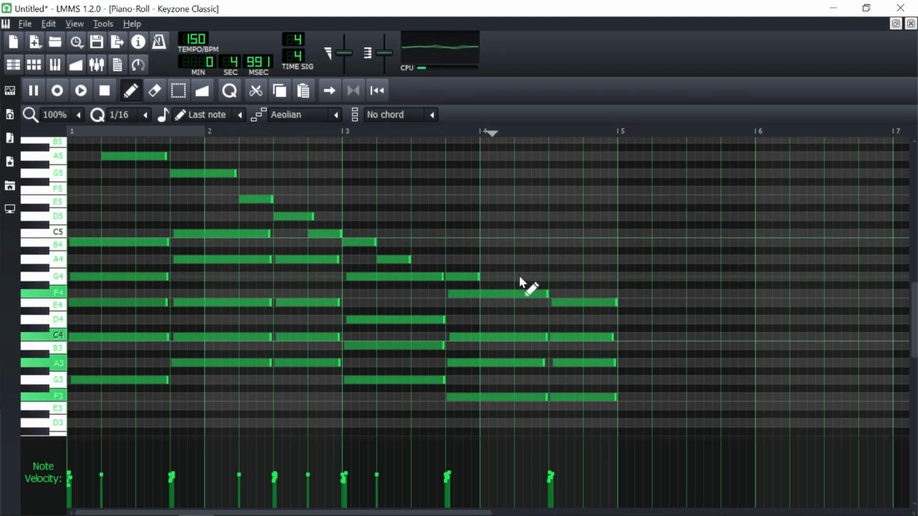
key(space)
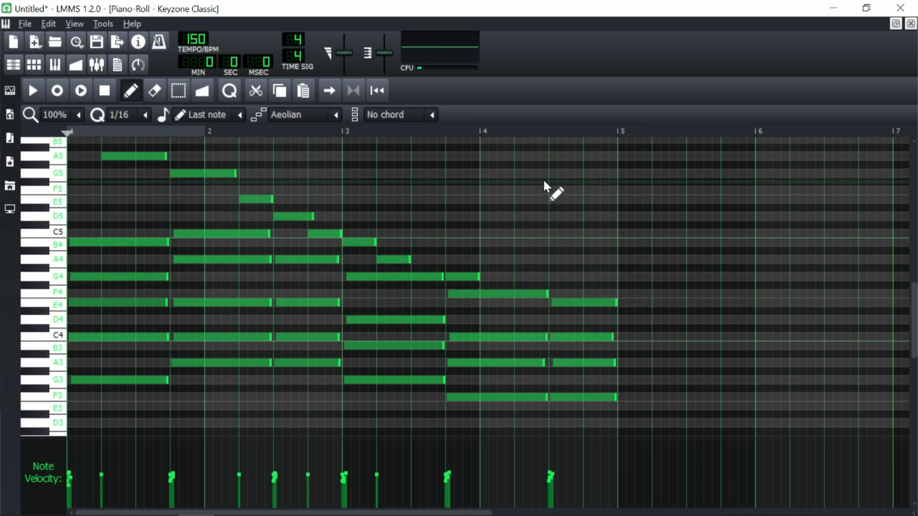
- Try a descending one-beat run G5, F5, E5 on beats 2 to 4 of bar 4, play it from bar 3 and delete it
click(516, 173)
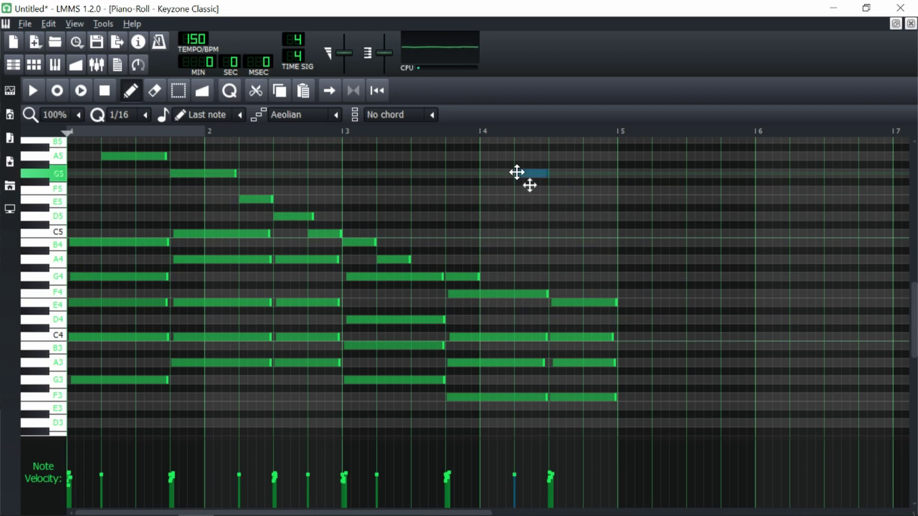
click(550, 190)
click(585, 199)
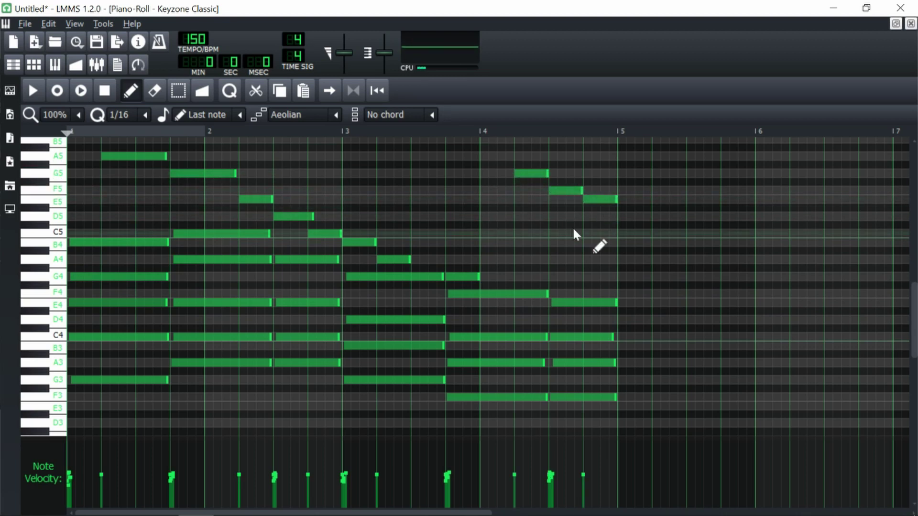
drag(388, 134, 340, 195)
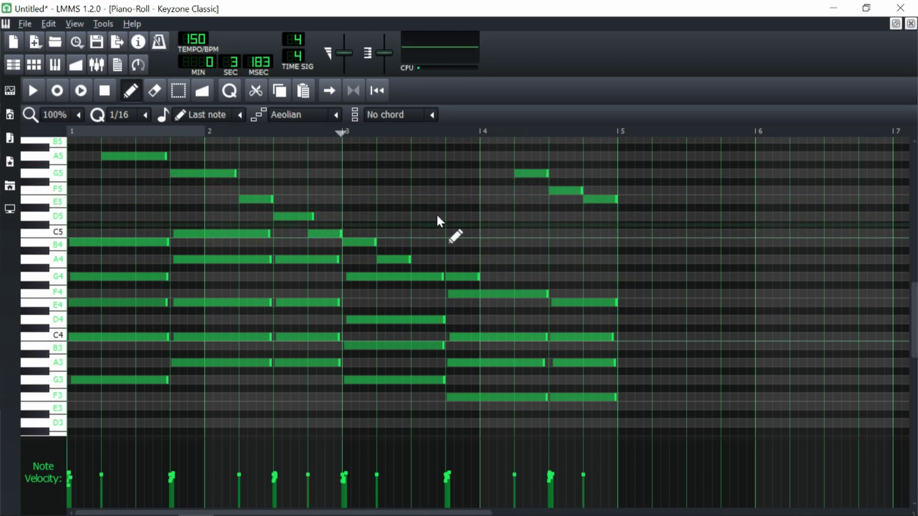
key(space)
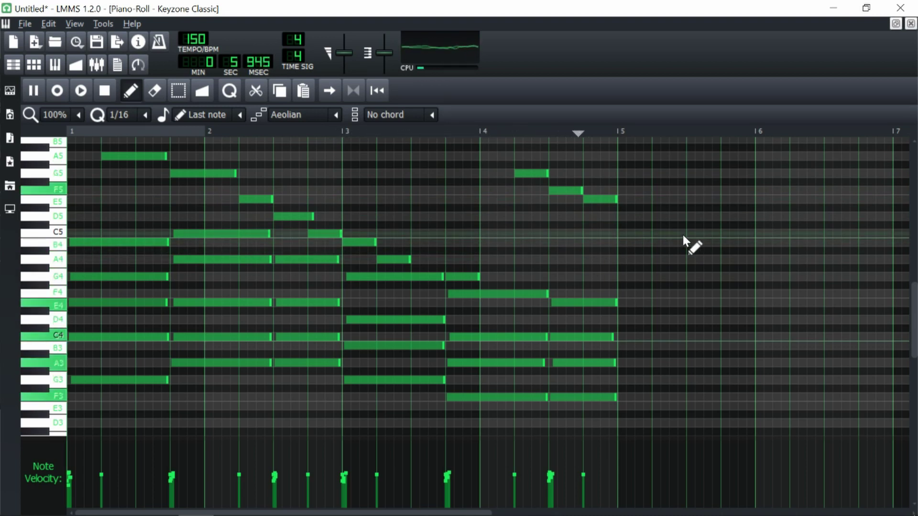
key(space)
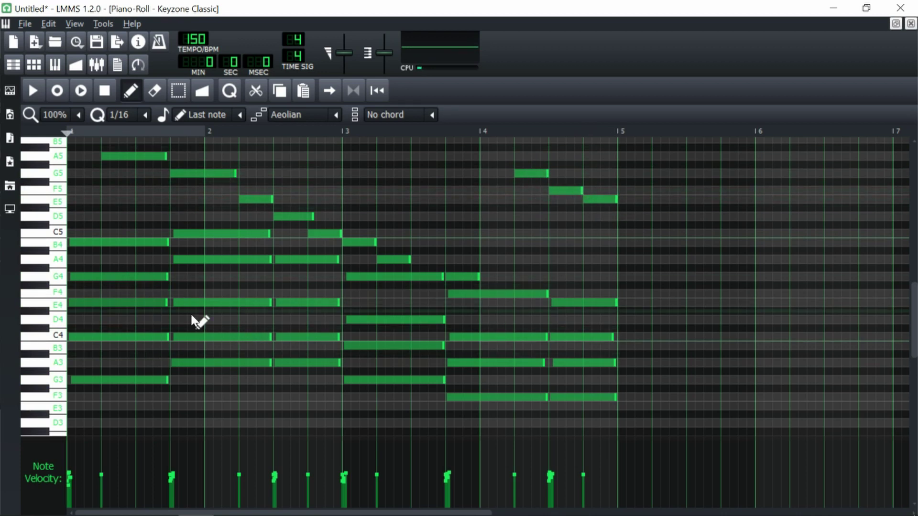
right_click(534, 172)
right_click(565, 190)
right_click(597, 199)
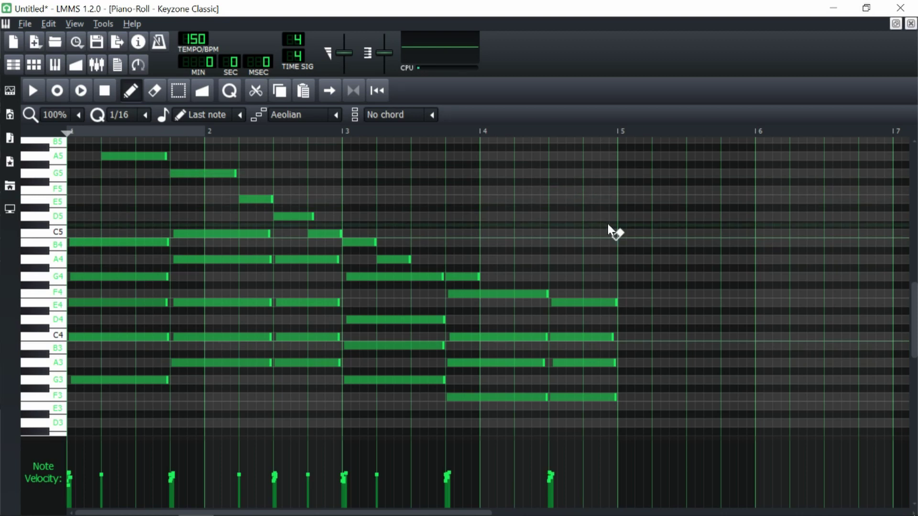
- Add an ascending one-beat run G4, A4, B4 on beats 2 to 4 of bar 4 and play from bar 3
click(517, 276)
drag(540, 293, 547, 293)
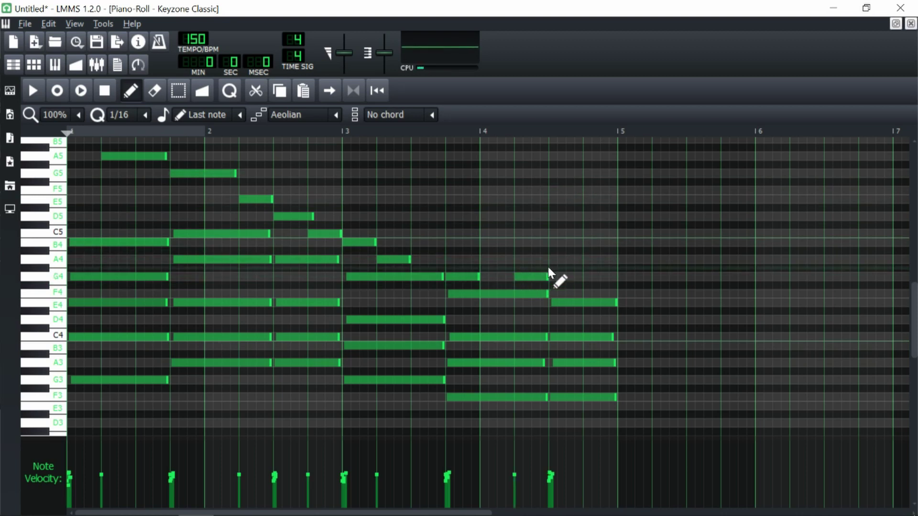
click(555, 260)
click(585, 243)
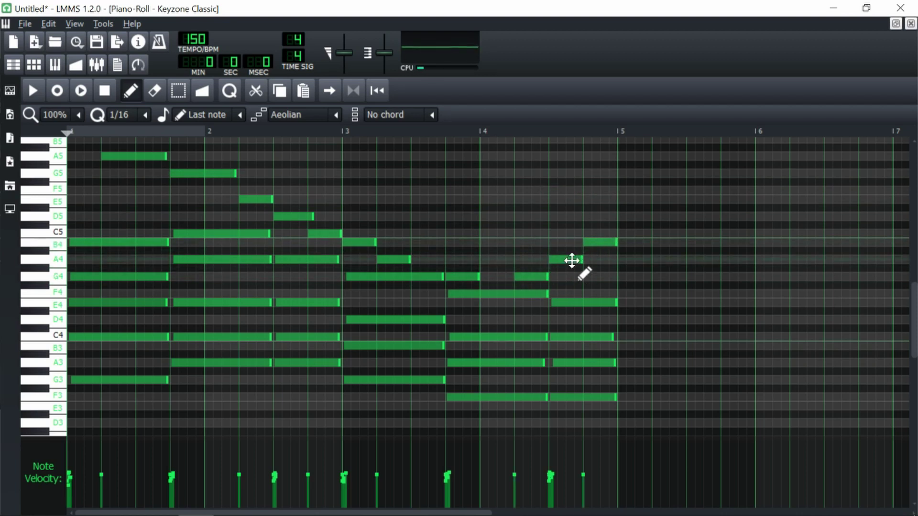
click(342, 132)
key(space)
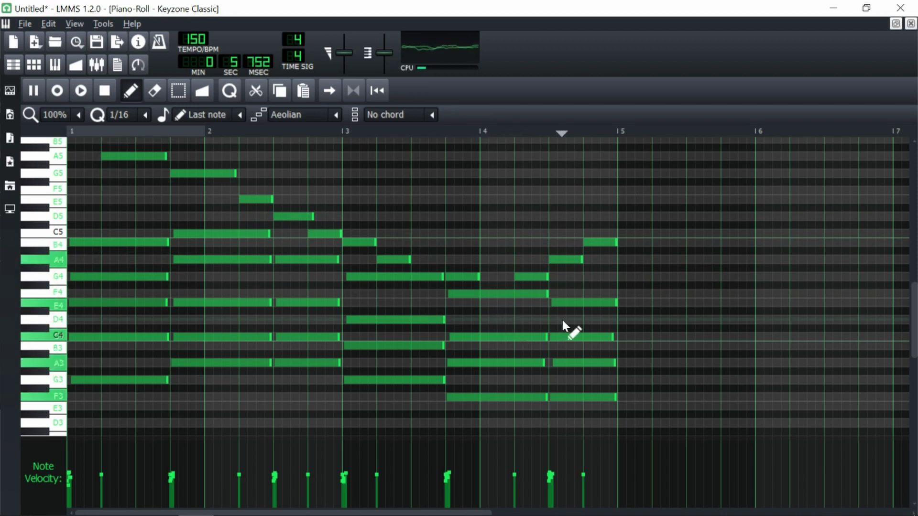
- Try the ascending run in bar 4 one scale step higher, as A4, B4 and C5 on beats 2 to 4, and play it
key(space)
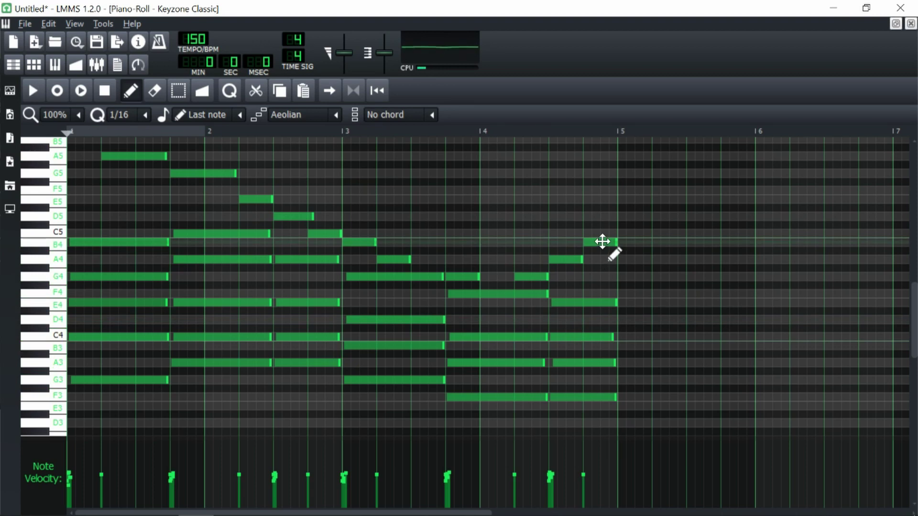
drag(531, 278, 590, 235)
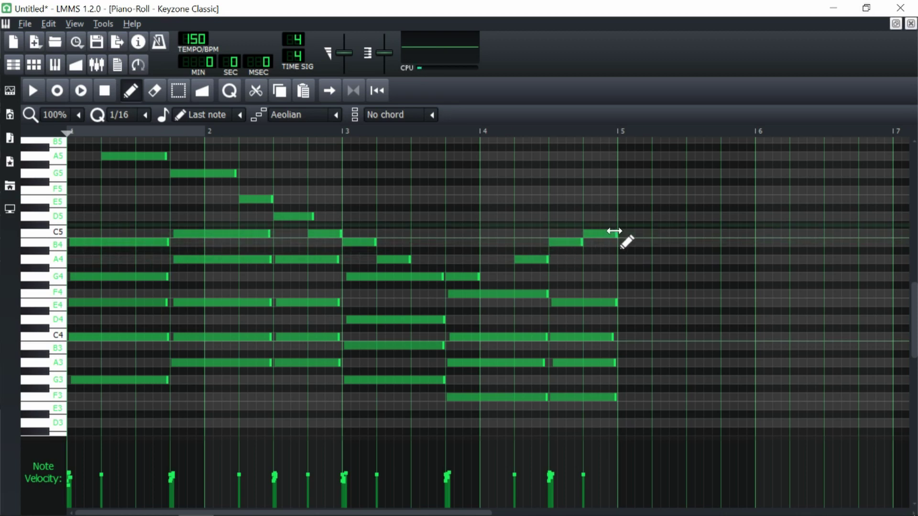
key(space)
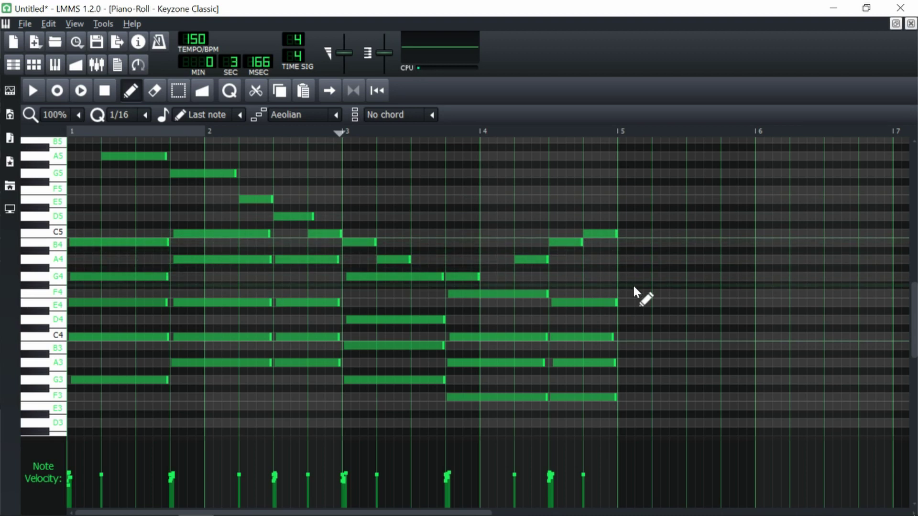
key(space)
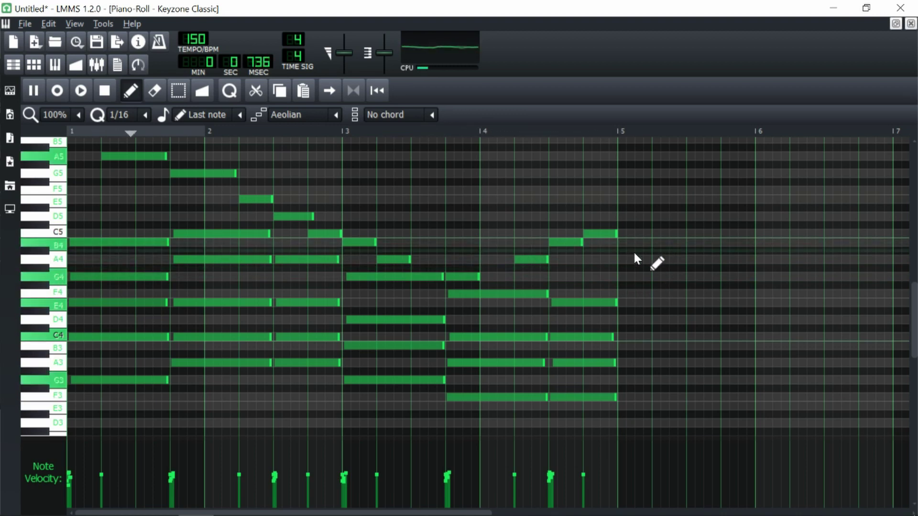
key(space)
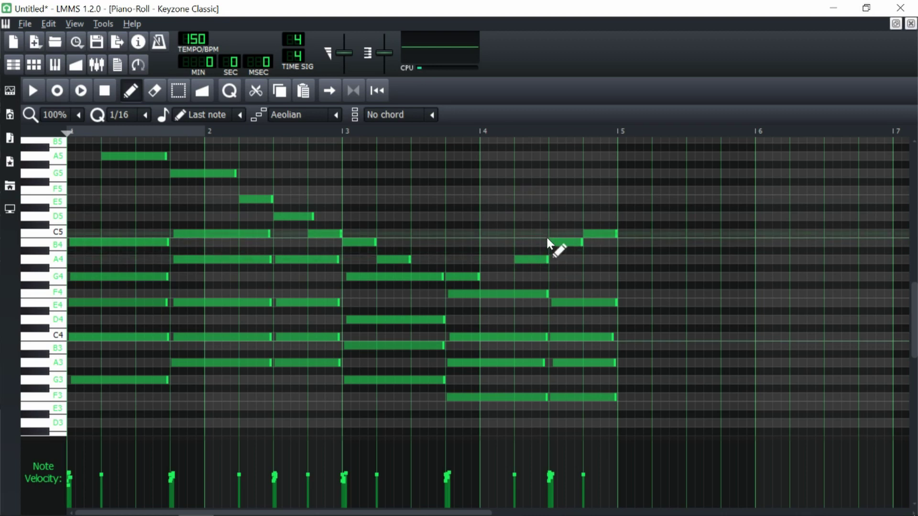
- Try delaying the A4 in bar 4 by half a beat with a one-beat G4 on beat 2, and play it
drag(524, 259, 551, 260)
click(525, 277)
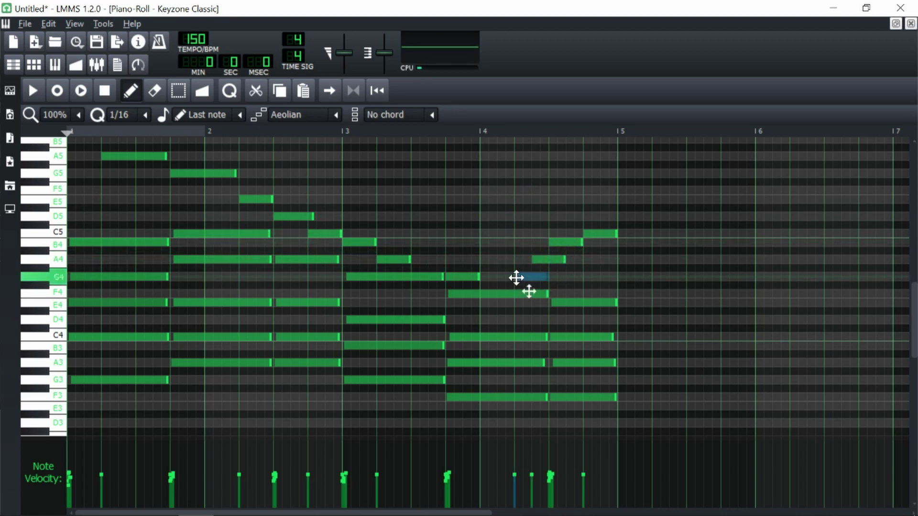
key(space)
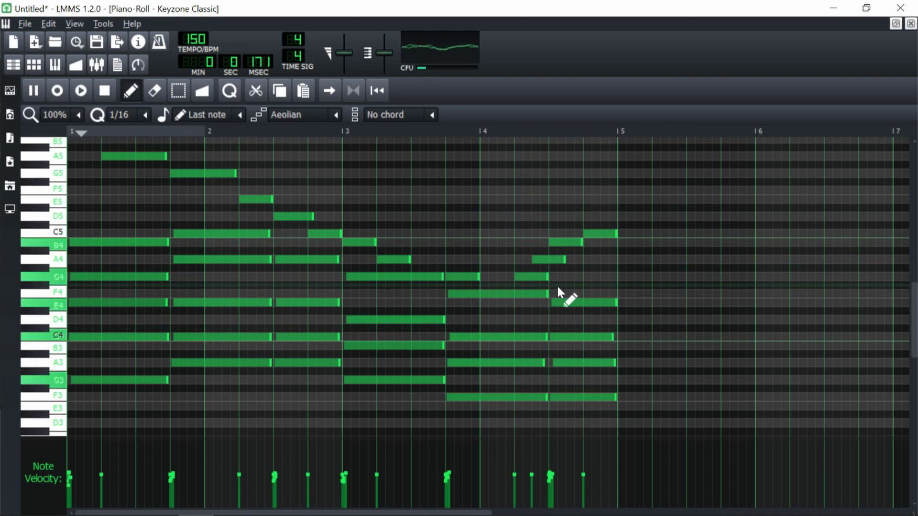
key(space)
- Replace the ascending melody run in bar 4 with a descending one-beat run G5, F5, E5 on beats 2 to 4
right_click(531, 276)
right_click(550, 260)
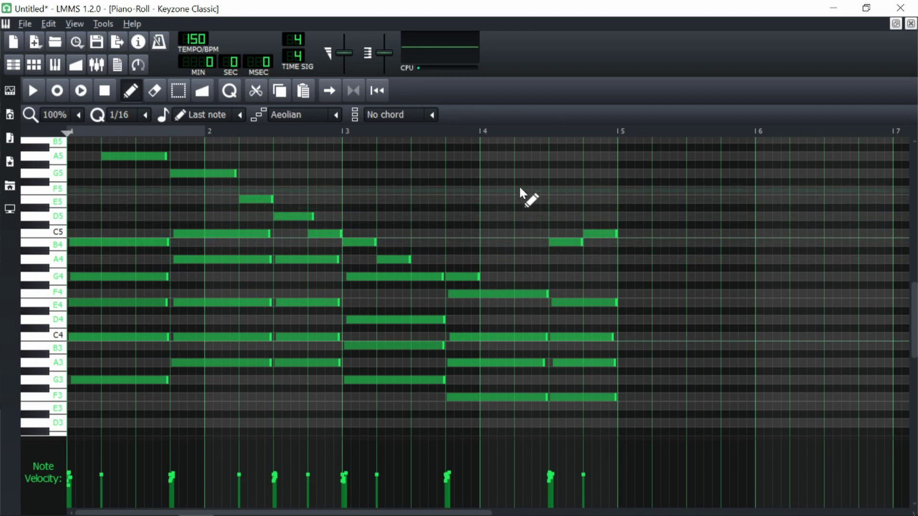
click(515, 173)
right_click(550, 242)
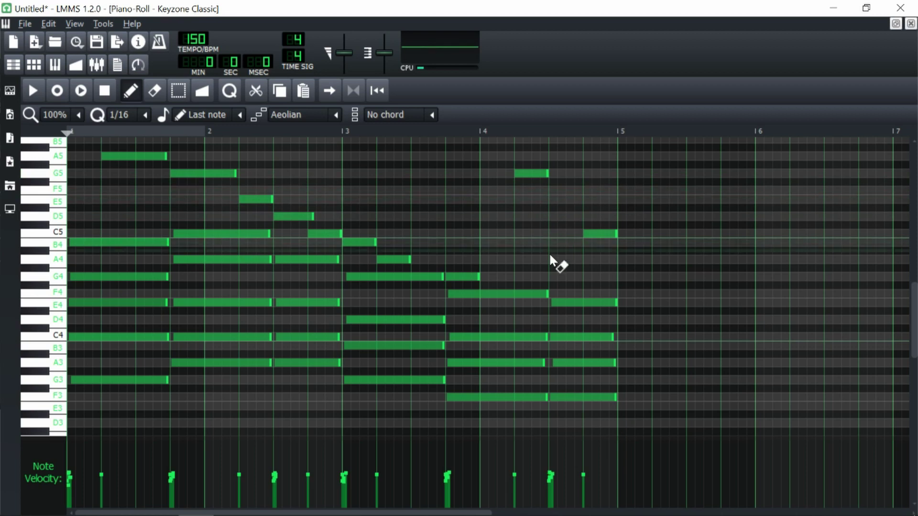
drag(590, 236, 588, 201)
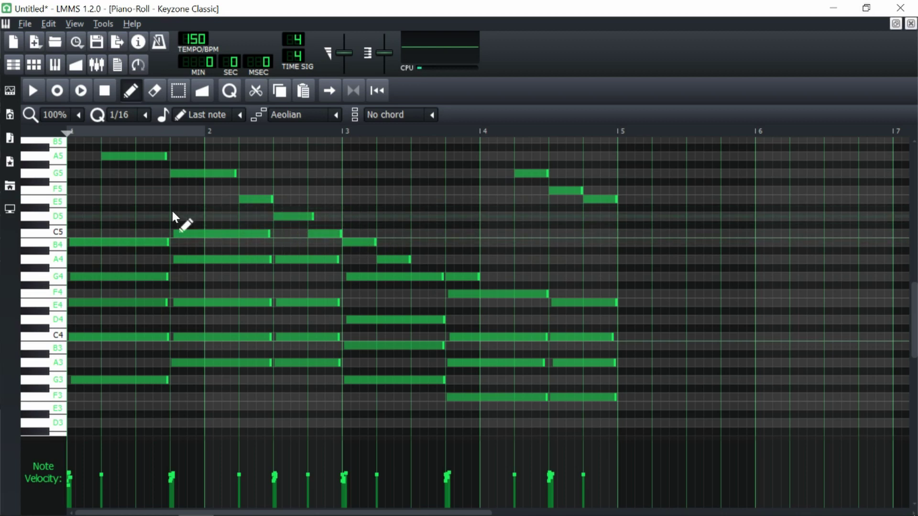
- Try a short G5 grace note before a slightly delayed A5 in bar 1, play it, delete it and move the A5 back to beat 2
click(105, 173)
key(space)
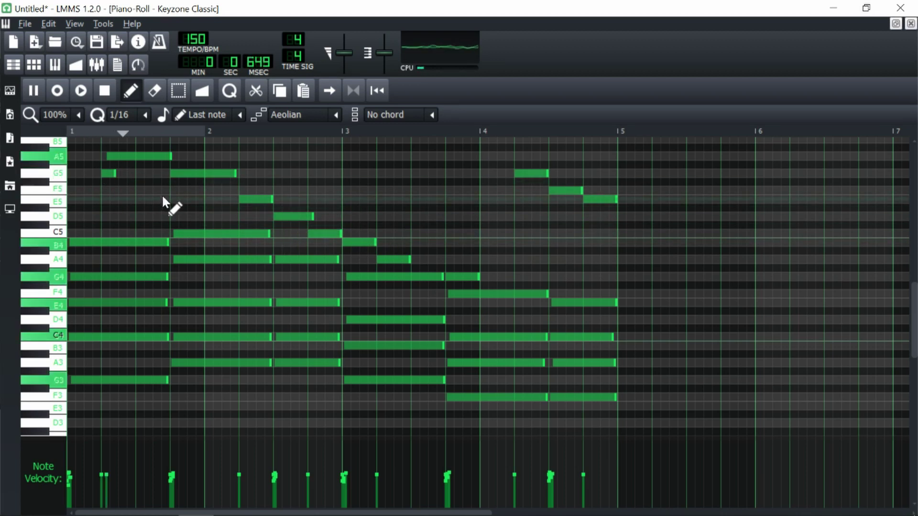
key(space)
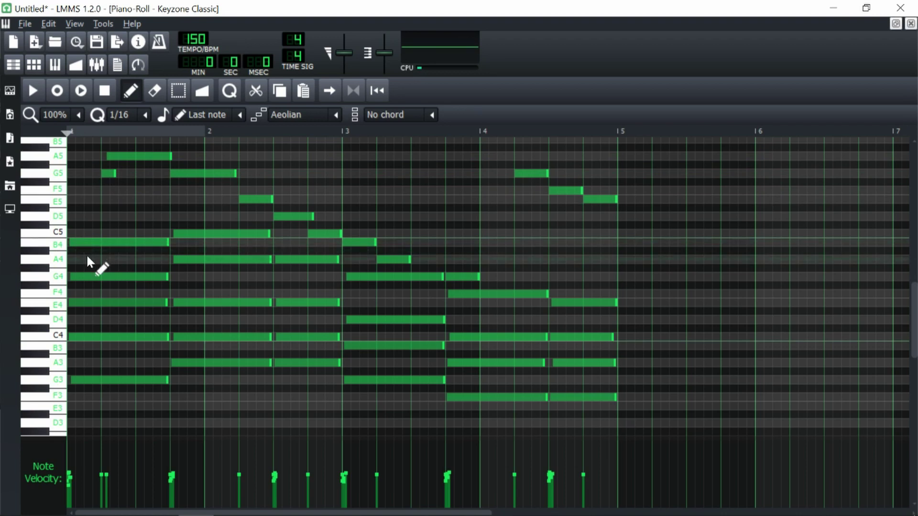
right_click(110, 174)
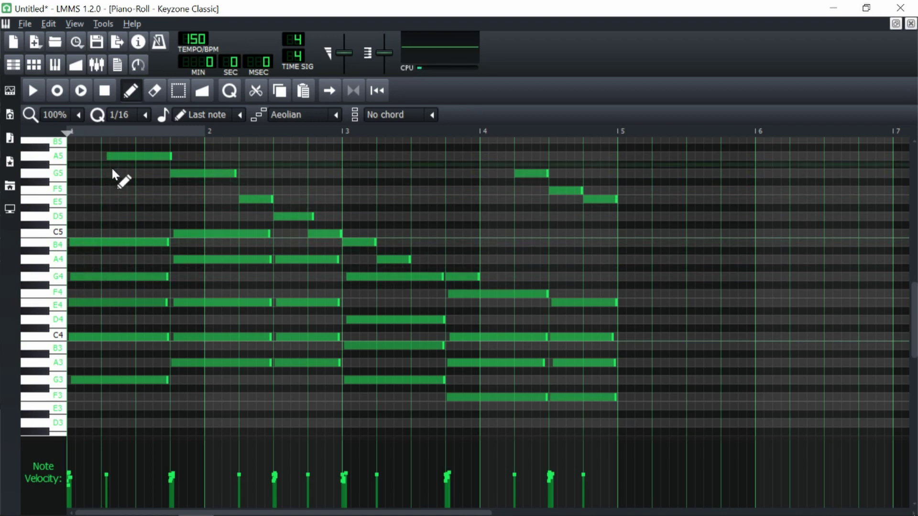
drag(119, 156, 113, 155)
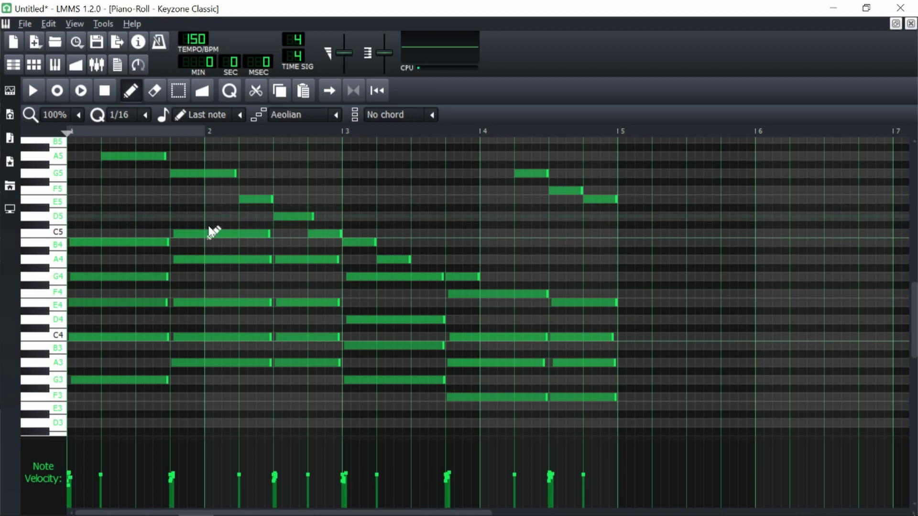
click(121, 157)
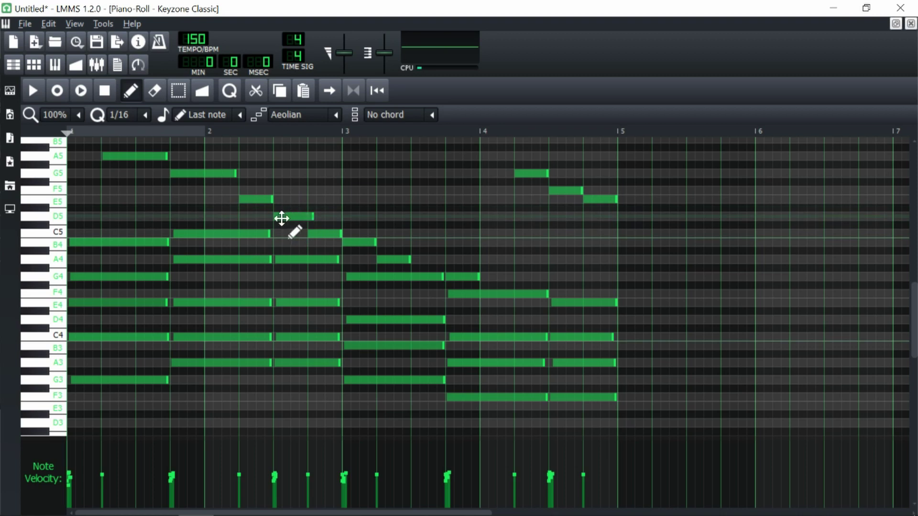
- Shift the D5 on bar 2 beat 3 slightly later, put a short C5 grace note on the beat, trim the D5's end, and play it
drag(282, 219, 285, 218)
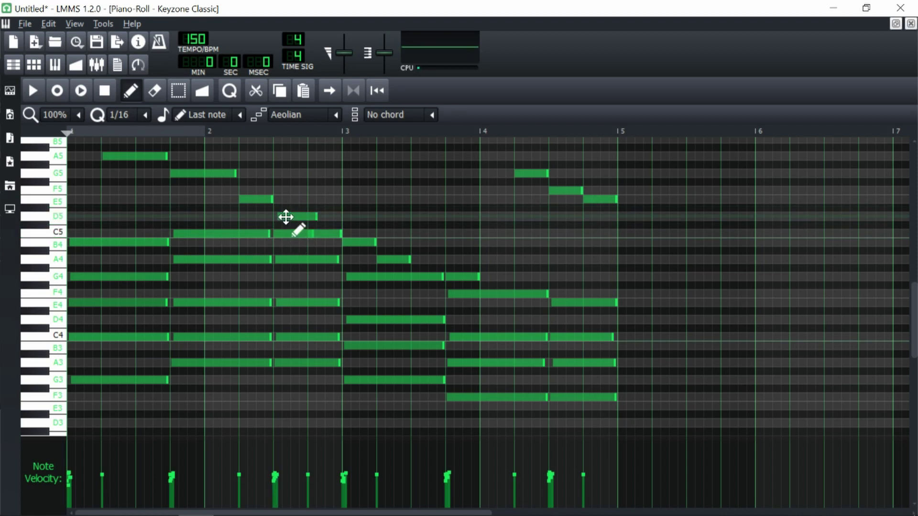
drag(286, 217, 287, 219)
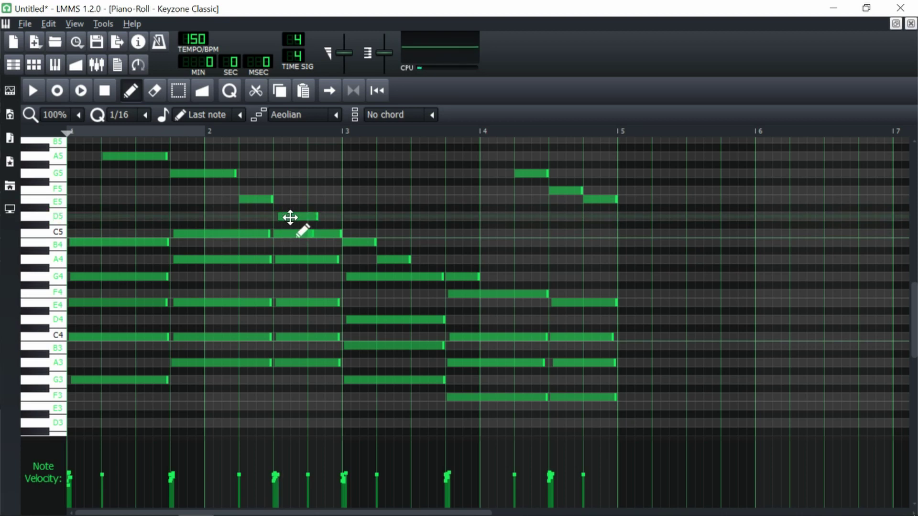
right_click(283, 235)
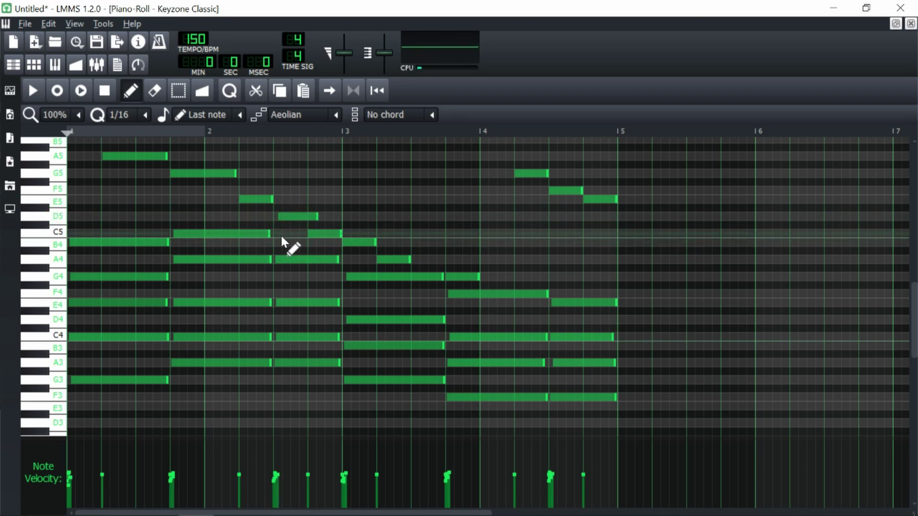
mouse_move(275, 233)
mouse_down()
mouse_move(302, 234)
mouse_move(279, 237)
mouse_up()
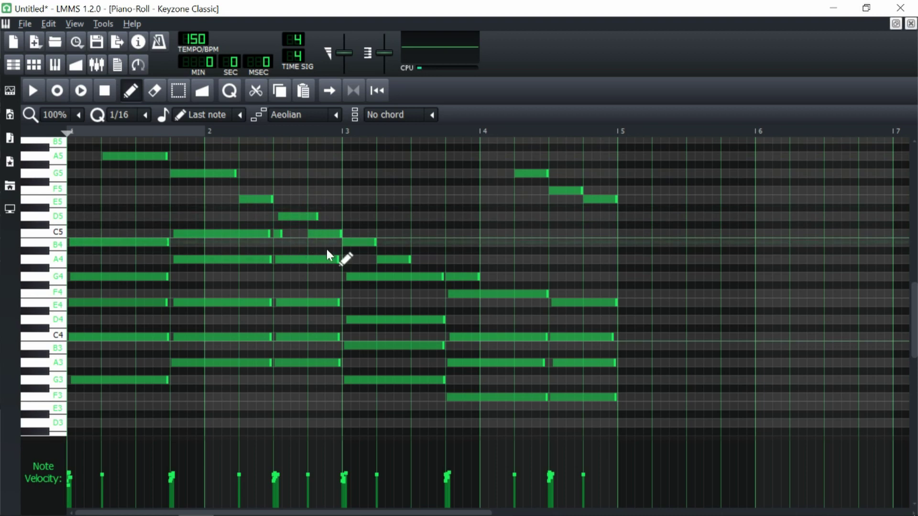
click(315, 216)
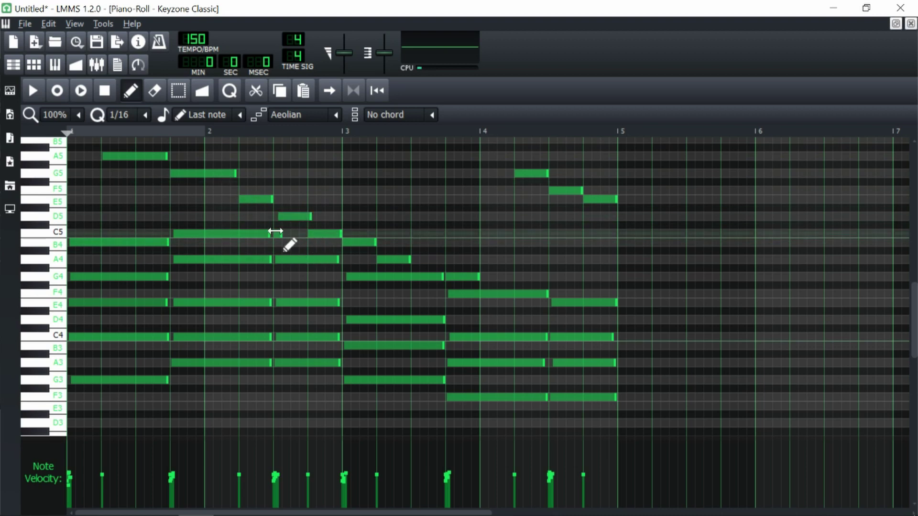
key(space)
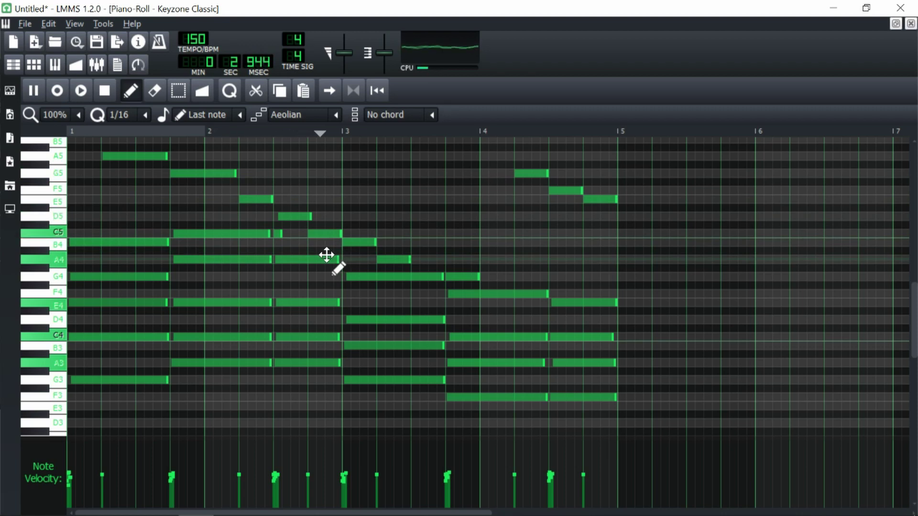
key(space)
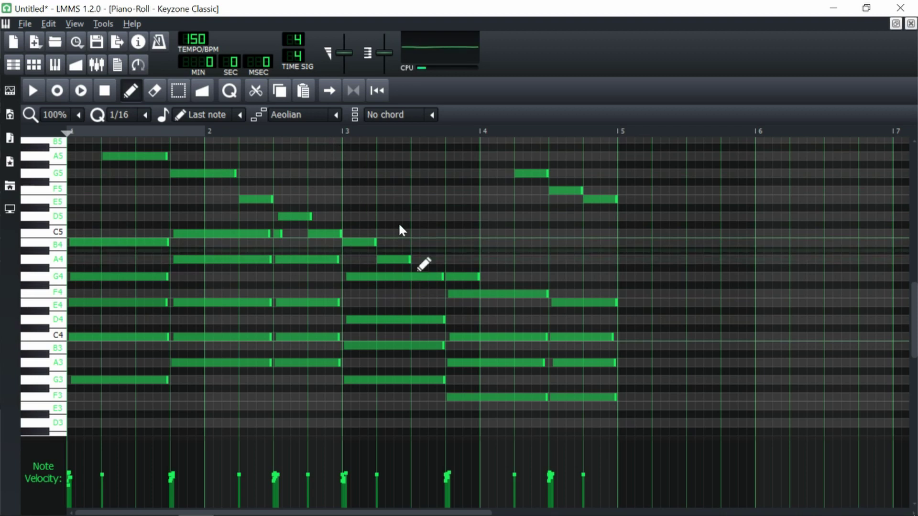
- Play from bar 3, add a one-beat E4 on bar 3 beat 3, and play the passage again
click(344, 130)
key(space)
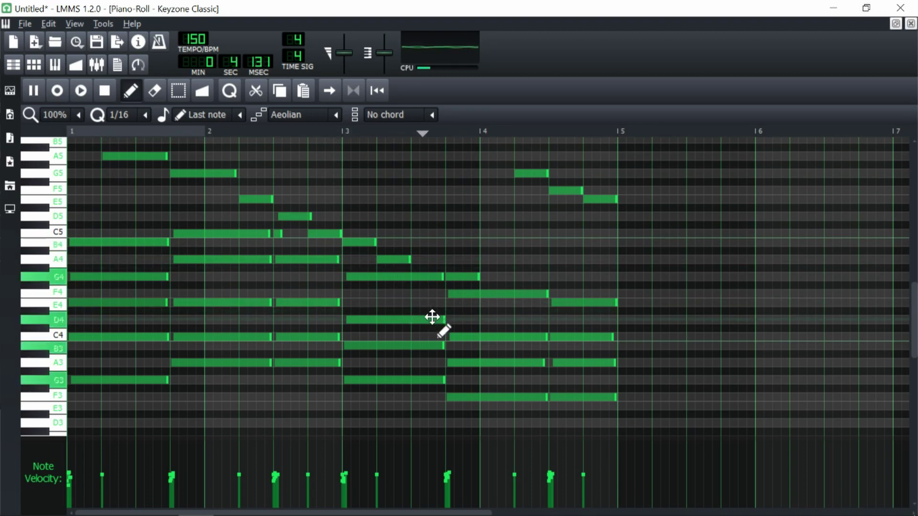
key(space)
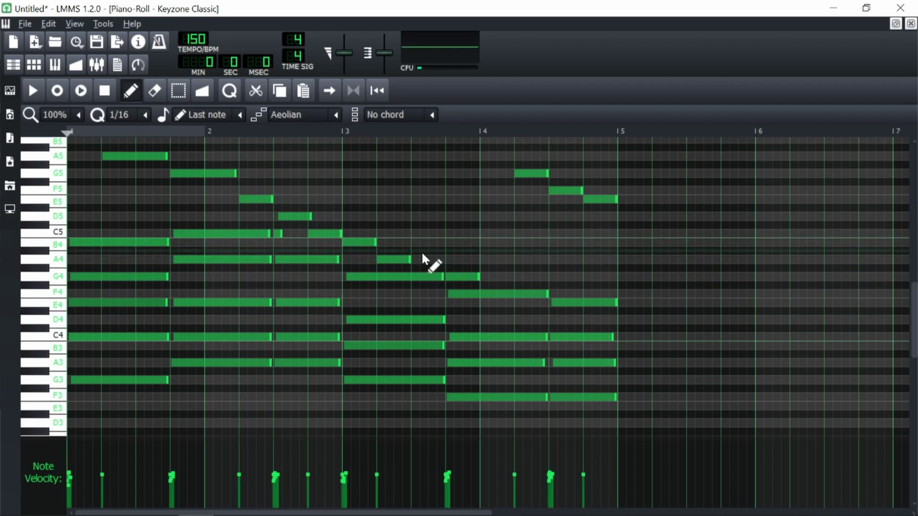
click(337, 131)
key(space)
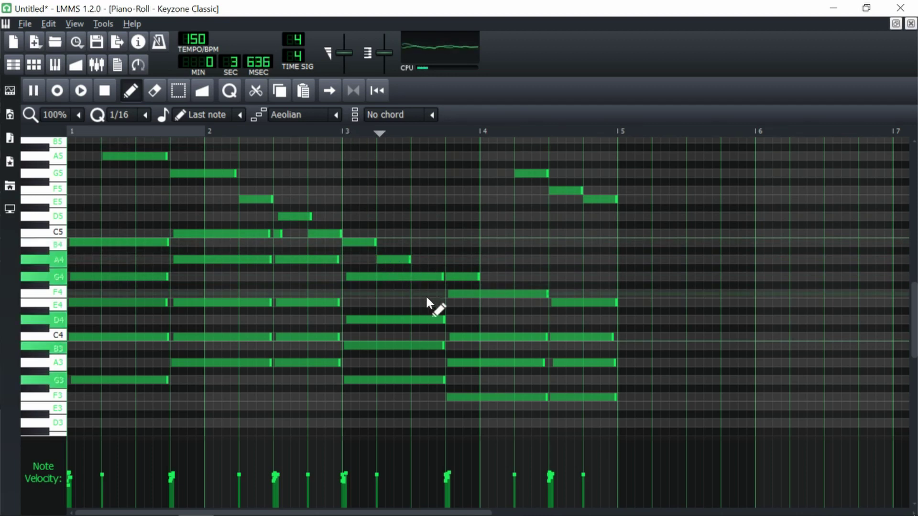
key(space)
click(412, 303)
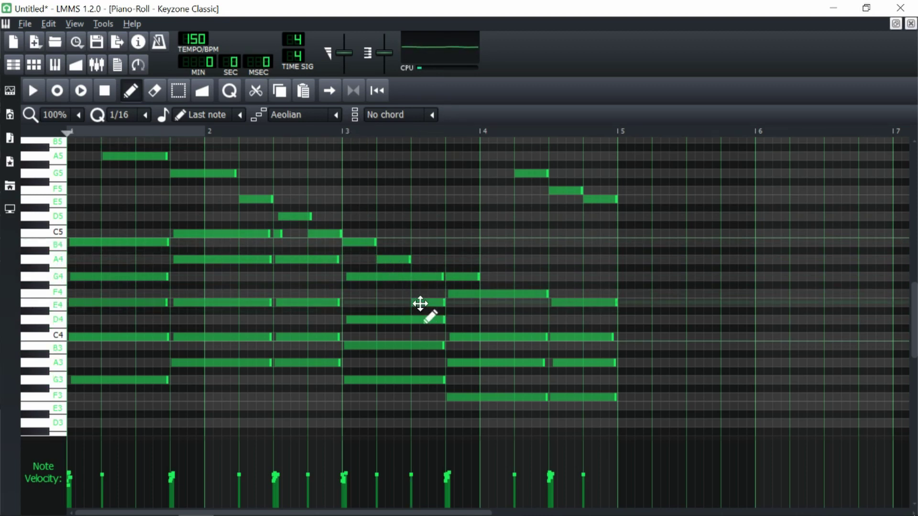
click(445, 280)
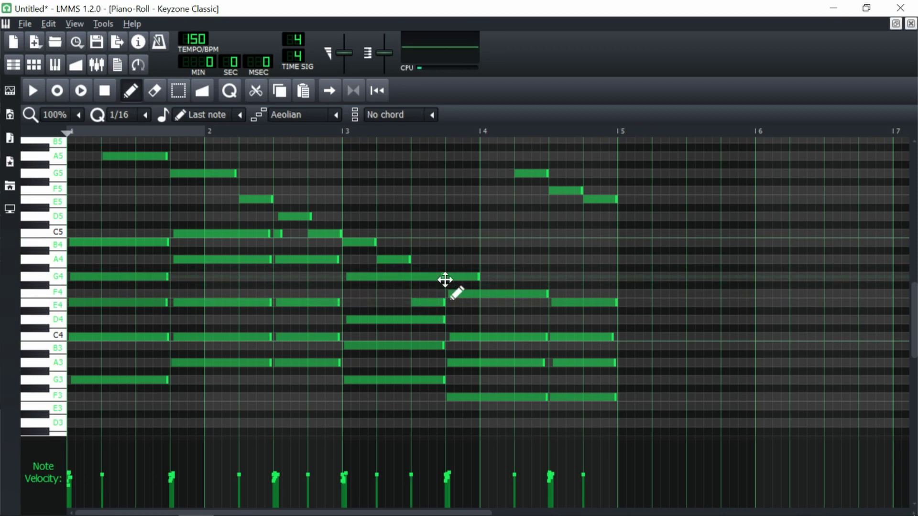
click(332, 131)
key(space)
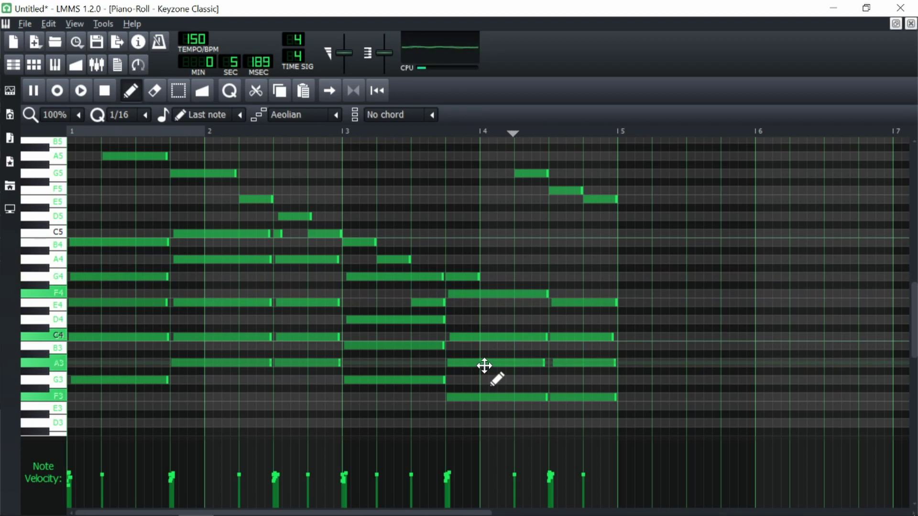
key(space)
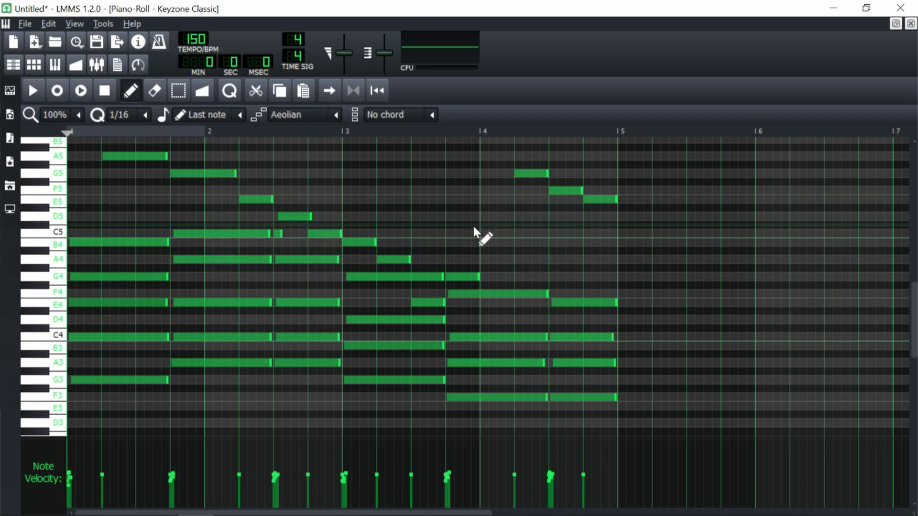
- Copy all notes of the four-bar pattern and paste them starting at bar 5
key(ctrl+a)
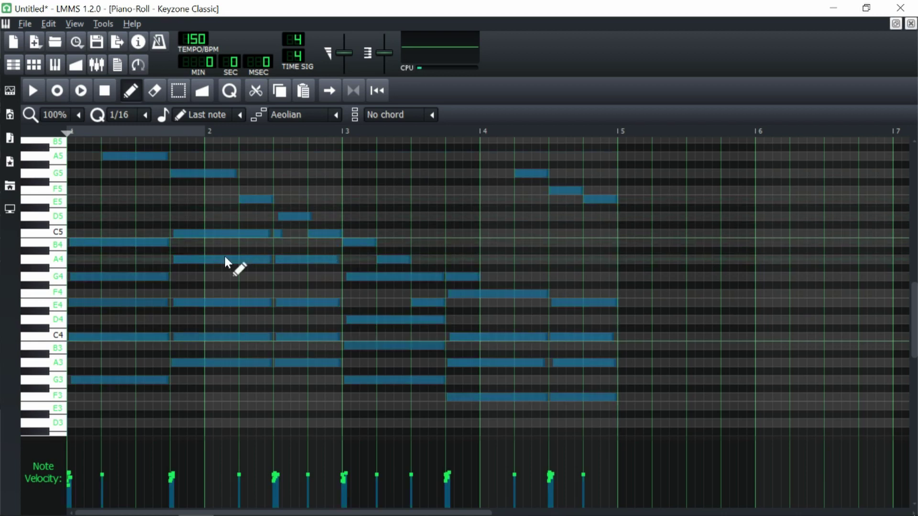
key(ctrl+c)
key(ctrl+v)
mouse_move(92, 250)
mouse_down()
mouse_move(507, 232)
mouse_move(638, 245)
mouse_up()
click(584, 347)
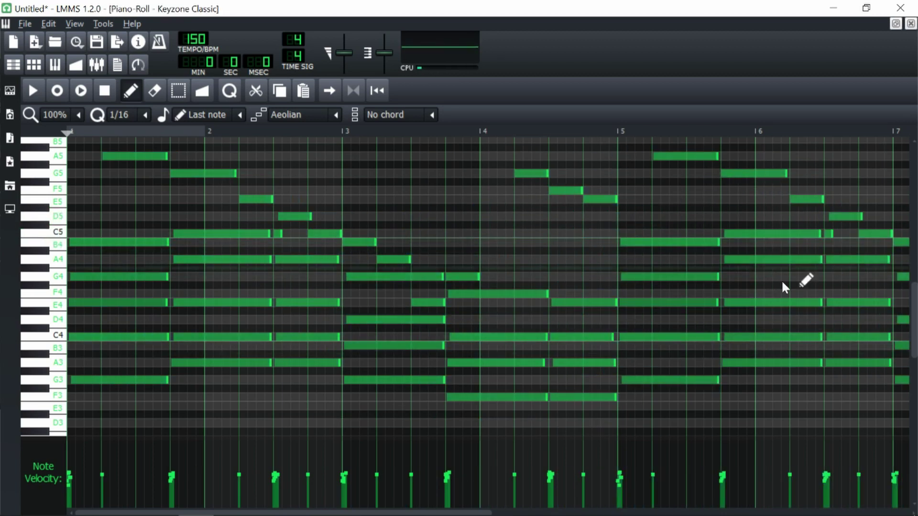
- Set the piano roll zoom to 50% and bring both copies of the pattern, bars 1 to 8, into view
drag(383, 510, 482, 506)
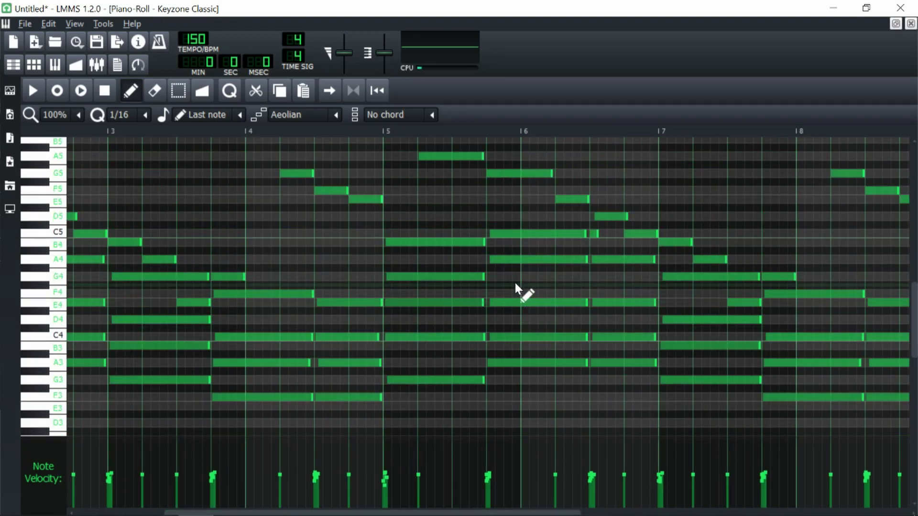
scroll(515, 283, up, 1)
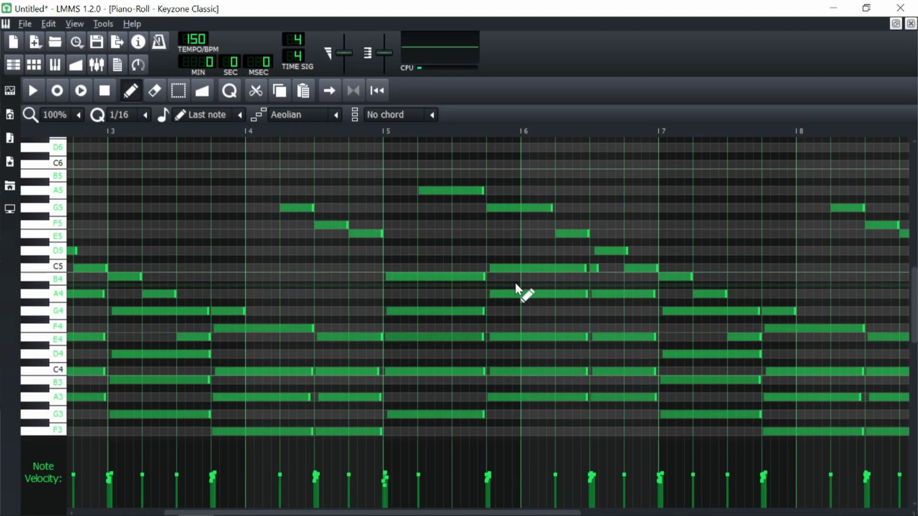
click(76, 116)
click(65, 165)
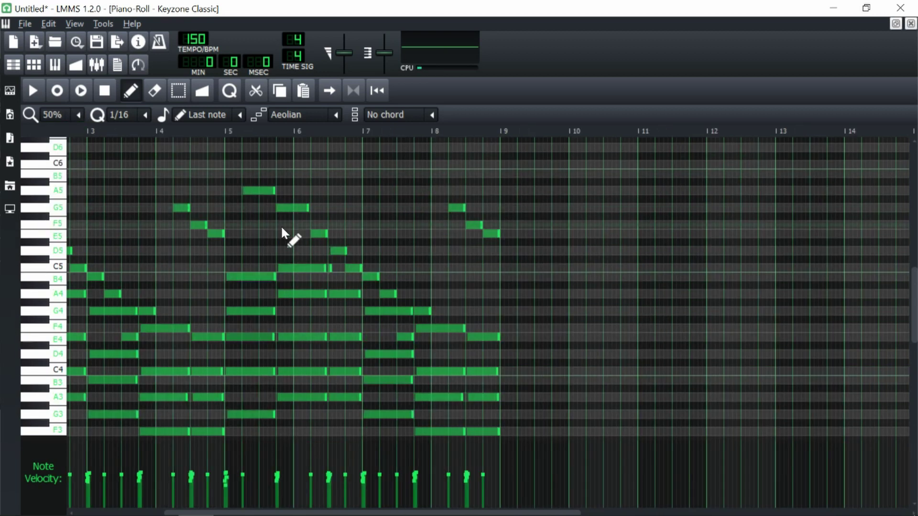
scroll(369, 404, down, 1)
scroll(386, 513, left, 2)
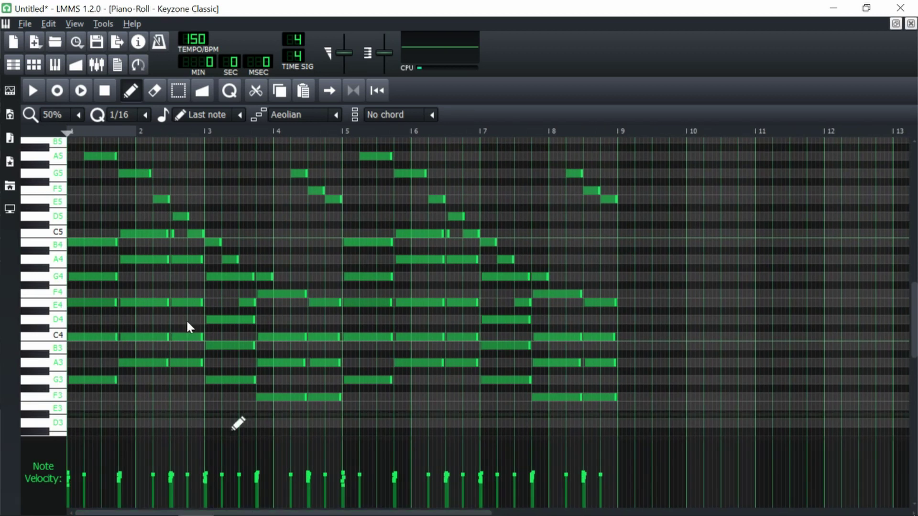
- Play the duplicated pattern from the beginning to hear the melody leading into the second half
scroll(158, 250, up, 1)
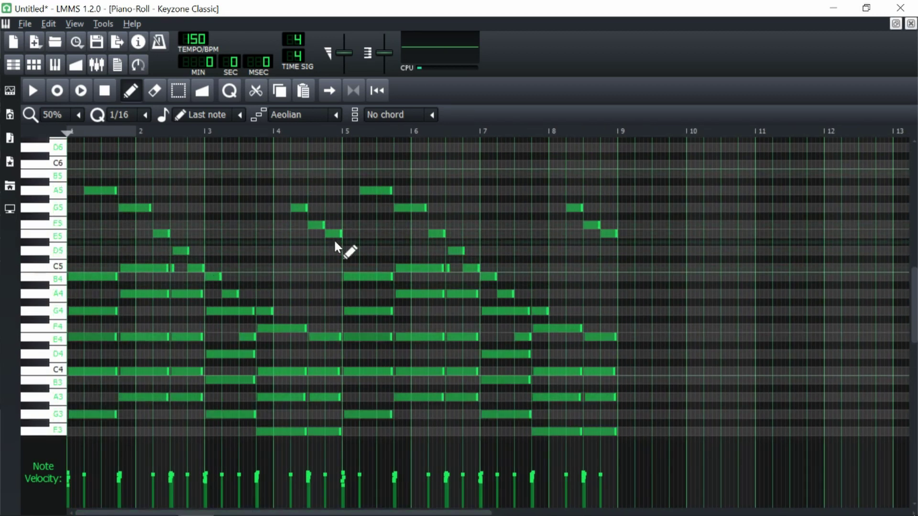
click(36, 90)
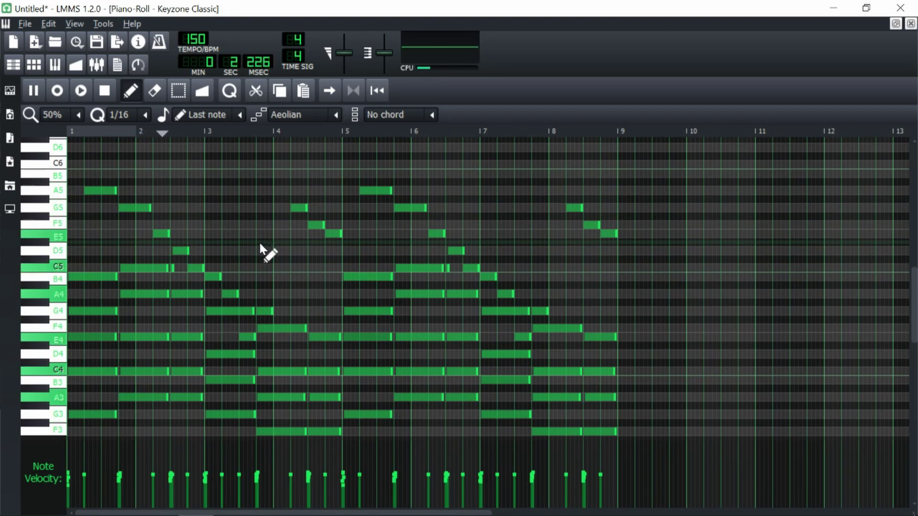
click(102, 85)
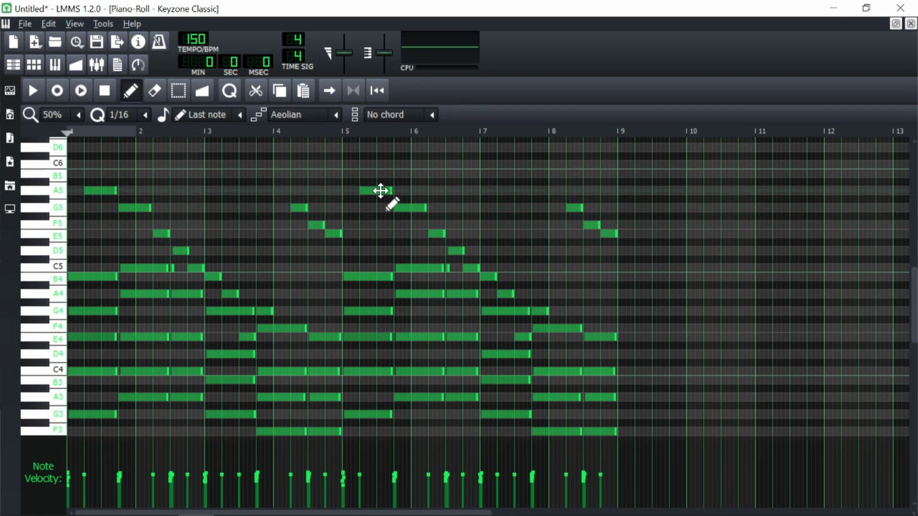
- Try lowering the A5 melody note in bar 5 to F4, and move it back to A5
drag(374, 191, 378, 330)
click(379, 328)
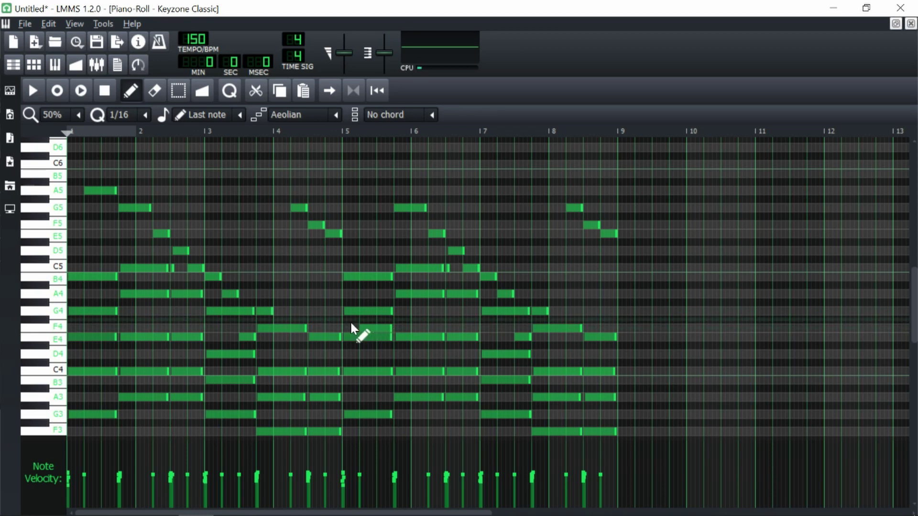
mouse_move(374, 328)
mouse_down()
mouse_move(364, 224)
mouse_move(379, 181)
mouse_move(377, 191)
mouse_move(363, 174)
mouse_move(365, 190)
mouse_up()
right_click(377, 190)
- At 100% zoom, add a B5 slightly after bar 5 beat 2, shorten the A5 there to a grace note, and play from bar 5
scroll(366, 190, up, 1)
drag(683, 190, 680, 175)
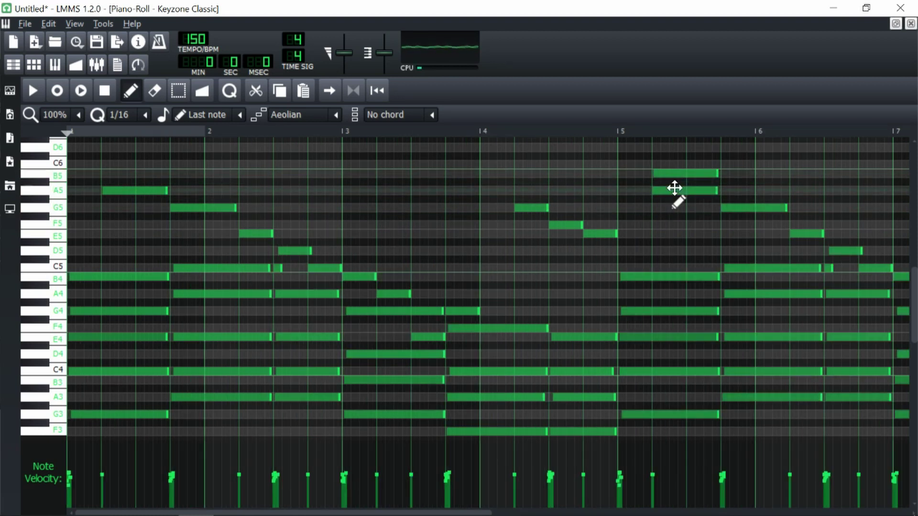
mouse_move(714, 197)
mouse_down()
mouse_move(664, 197)
mouse_move(668, 174)
mouse_up()
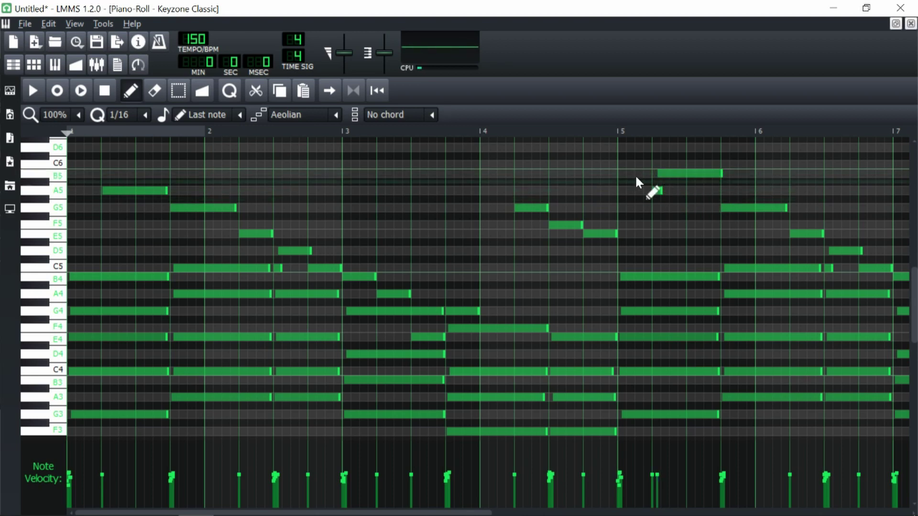
click(616, 130)
key(space)
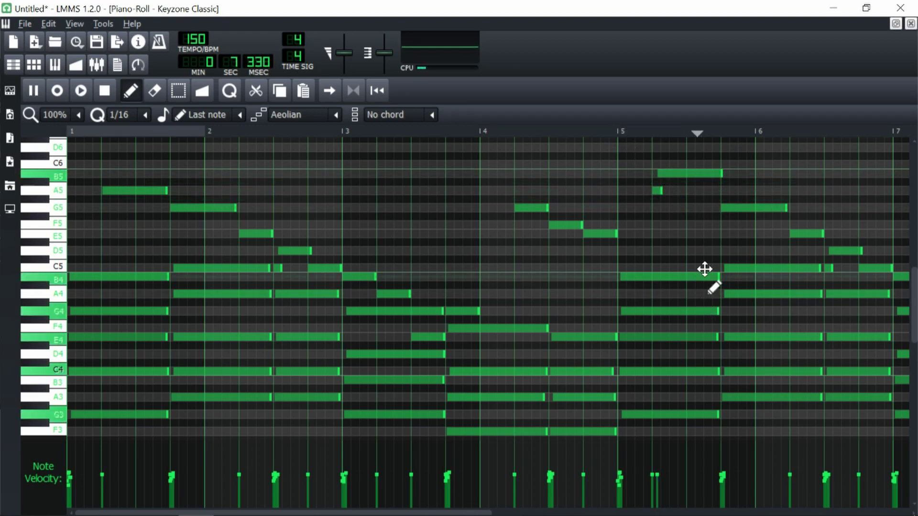
key(space)
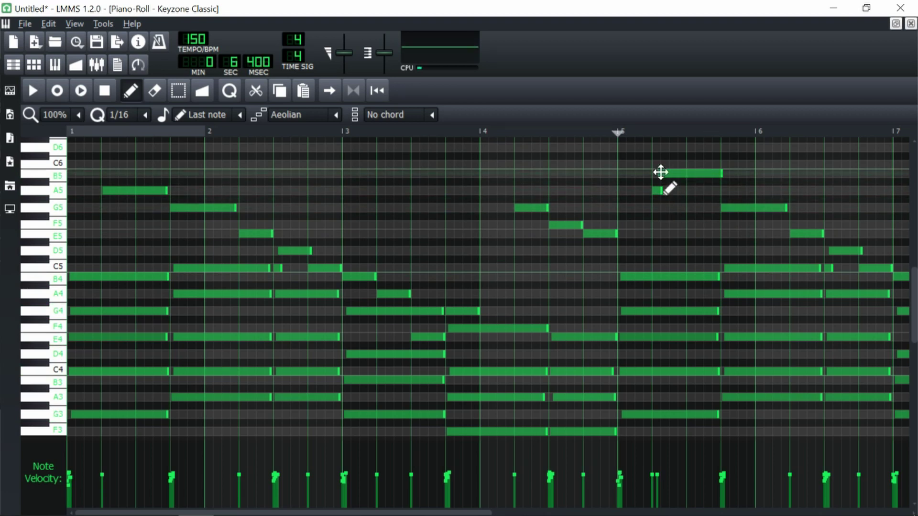
- Raise the G5 melody note on bar 5 beat 4 to C6 and play the passage
click(723, 165)
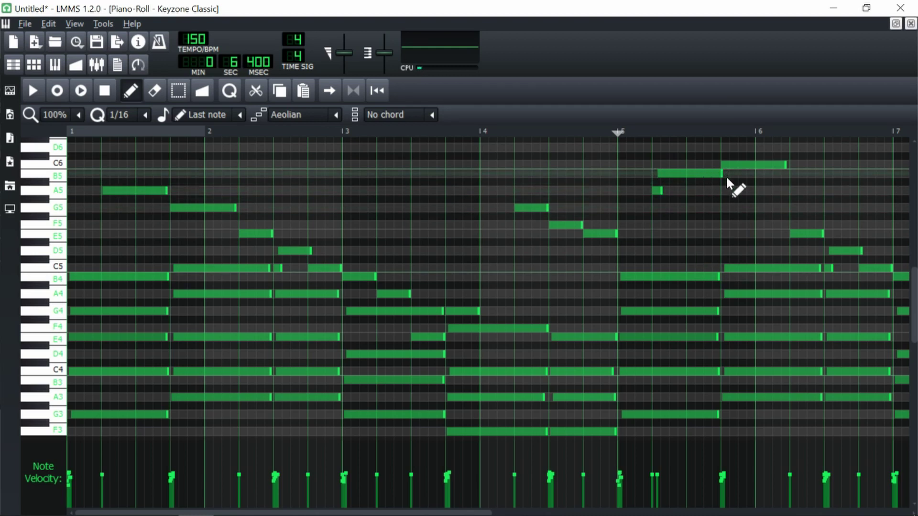
key(space)
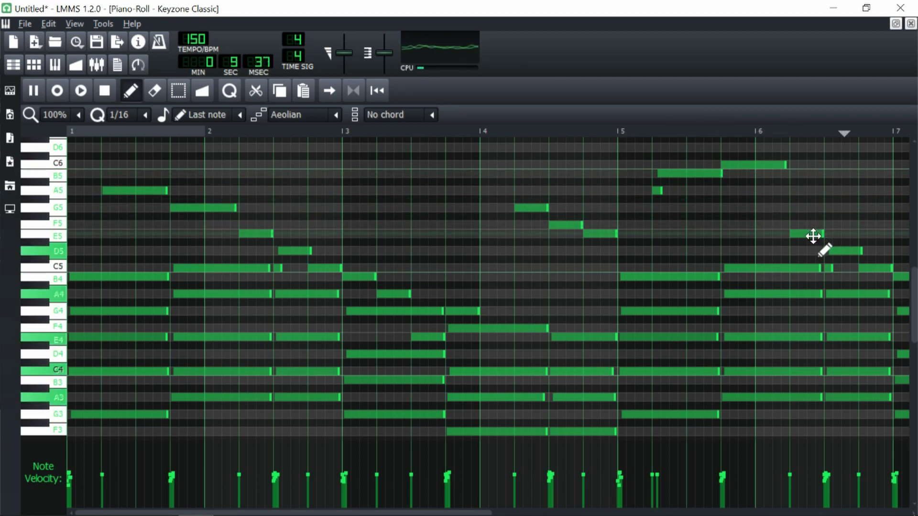
key(space)
- Raise bar 6's D5 to E6, and its C5 grace note and the C5 on beat 4 to D6, and play from bar 5
scroll(792, 183, up, 2)
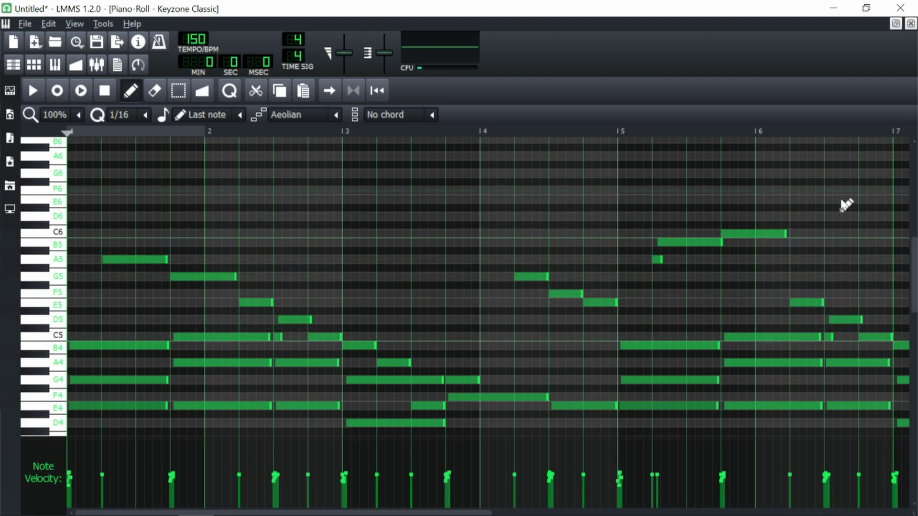
drag(830, 303, 848, 198)
click(847, 317)
key(Escape)
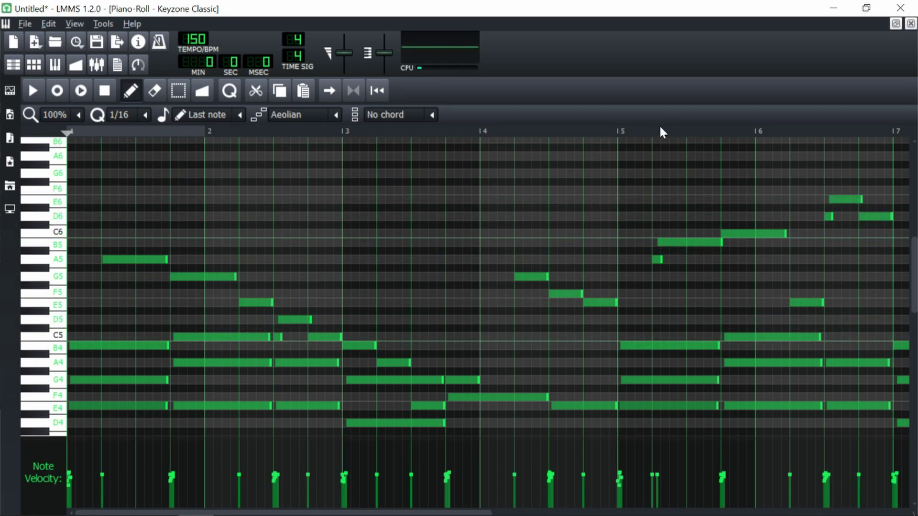
click(615, 129)
key(space)
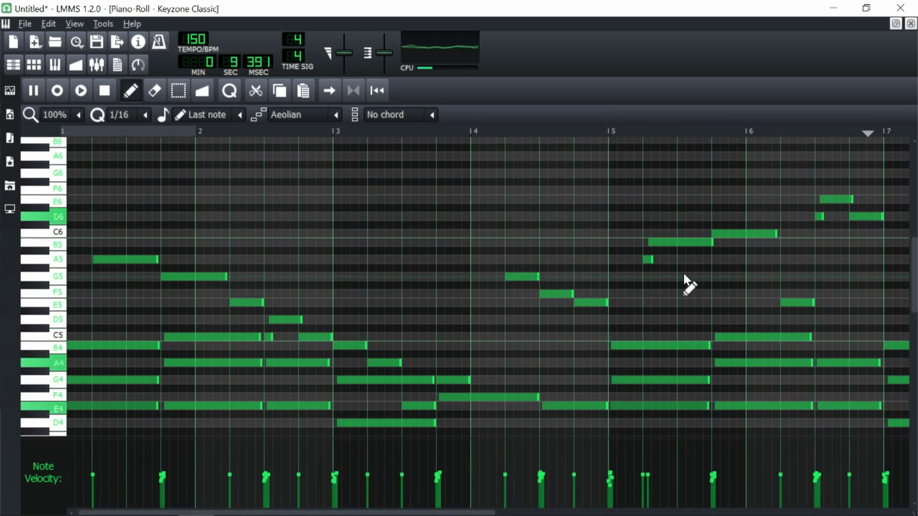
key(space)
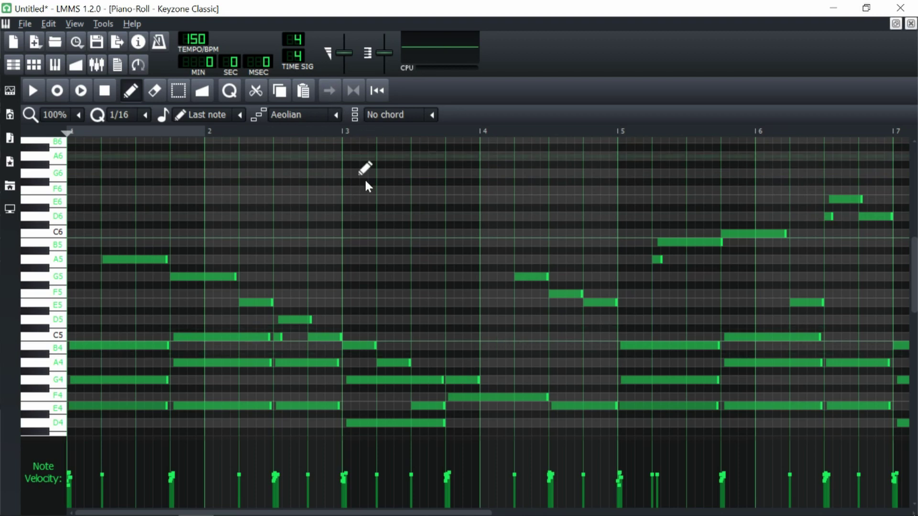
- Play the passage around bar 6 and trim the B5's end in bar 5 so it stops before the C6
drag(403, 513, 450, 513)
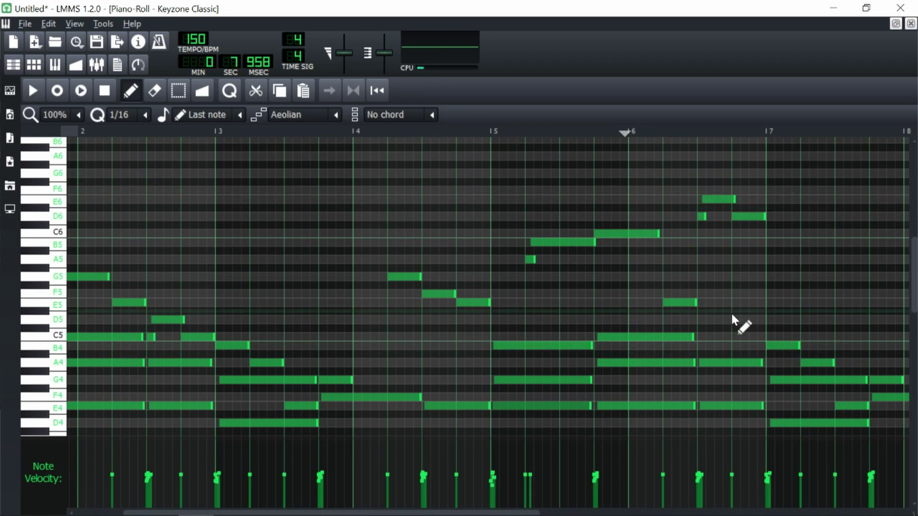
key(space)
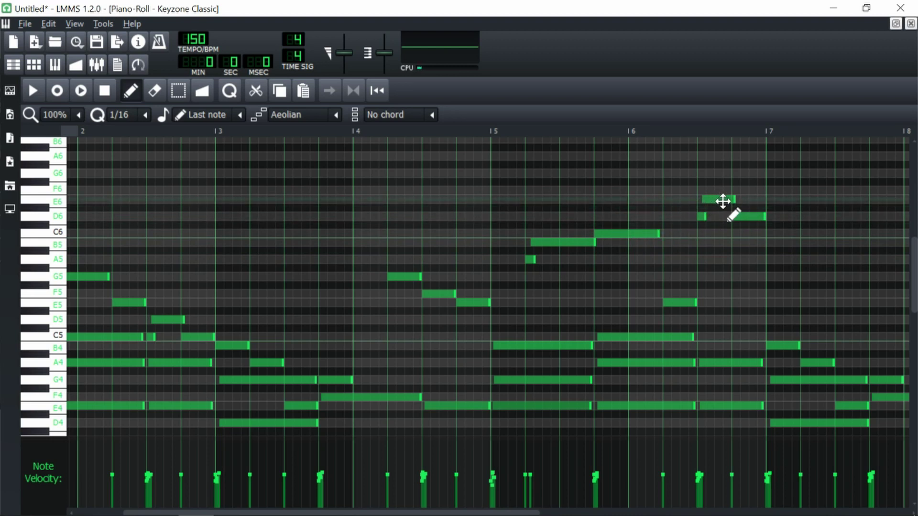
scroll(846, 334, right, 3)
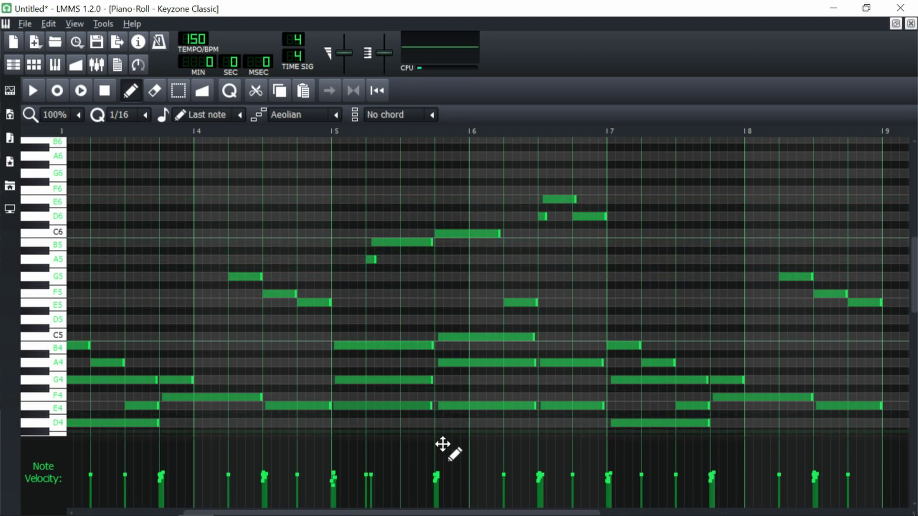
drag(447, 511, 317, 512)
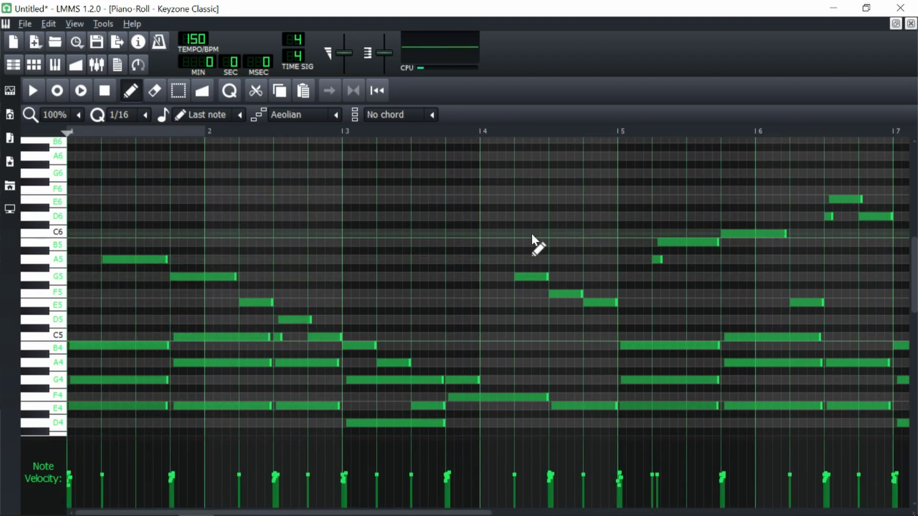
- Try shifting the A5, B5 and C6 melody notes in bar 5 about one beat later, and undo the shift
drag(648, 236, 686, 277)
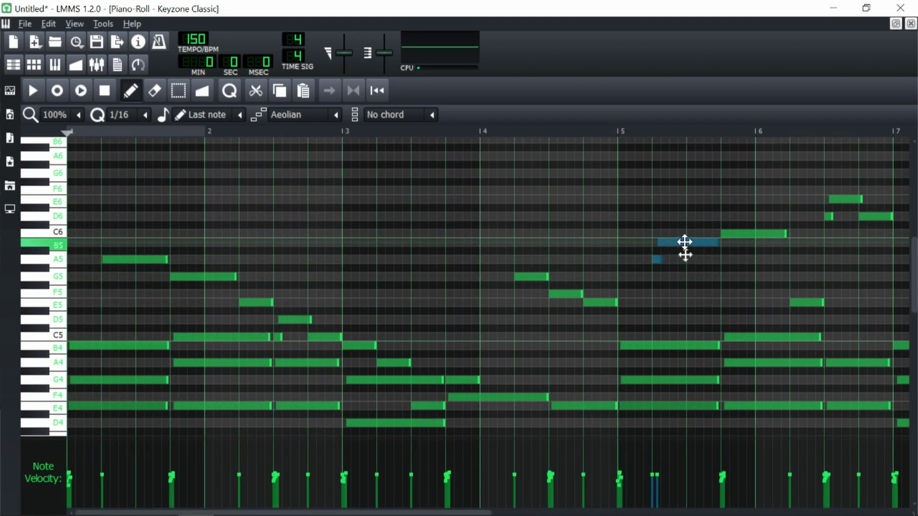
drag(686, 246, 779, 234)
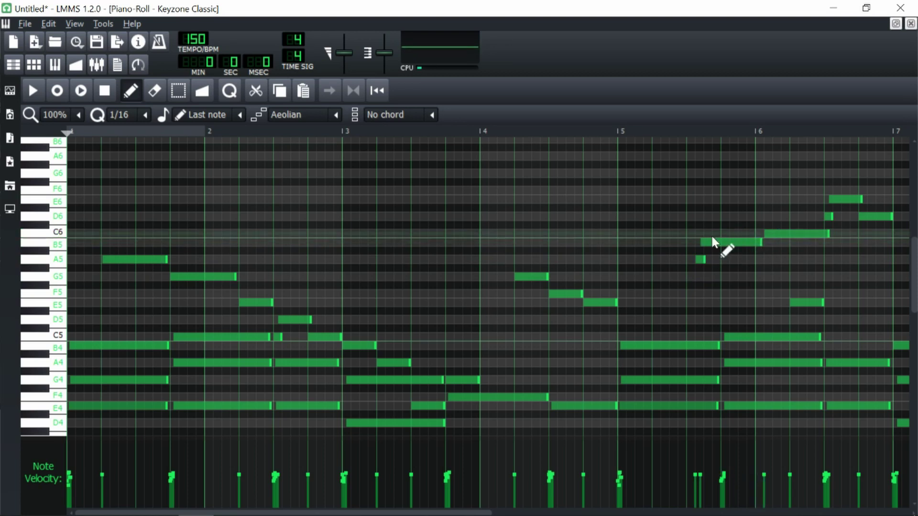
drag(712, 245, 702, 244)
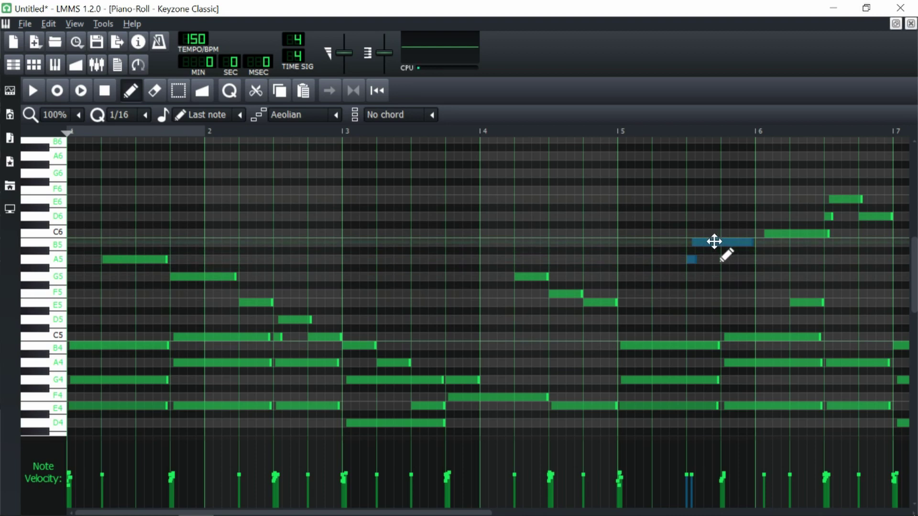
key(ctrl+z)
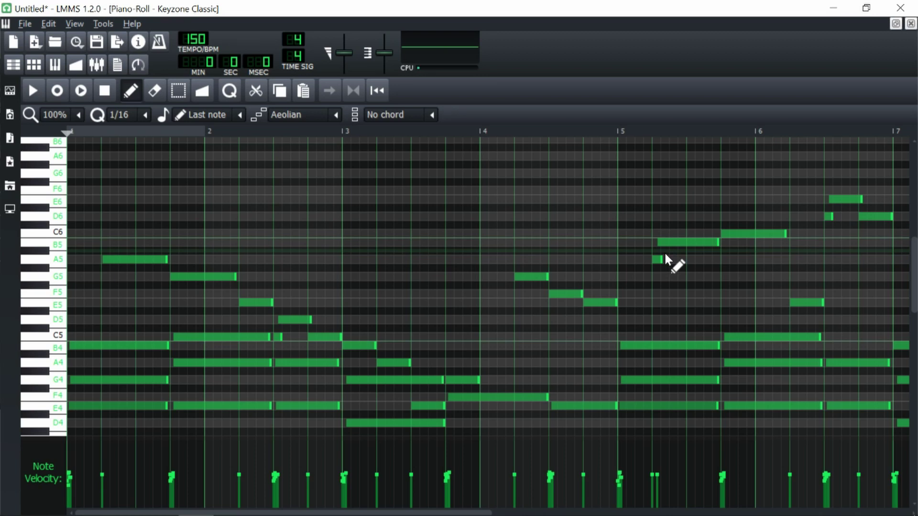
- Delete the copied melody notes B4, A4, E4 and the short G4 from bar 7, and play from bar 6
scroll(664, 251, down, 2)
scroll(664, 251, right, 3)
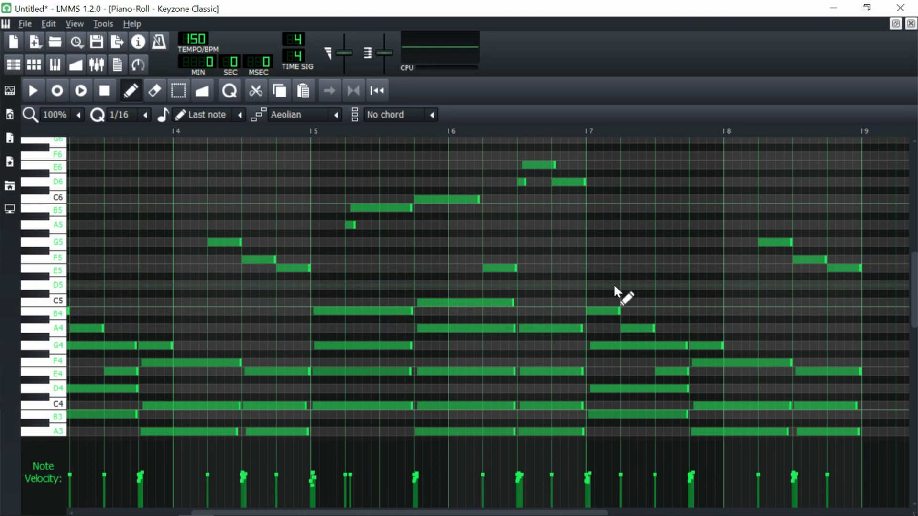
right_click(613, 311)
right_click(630, 328)
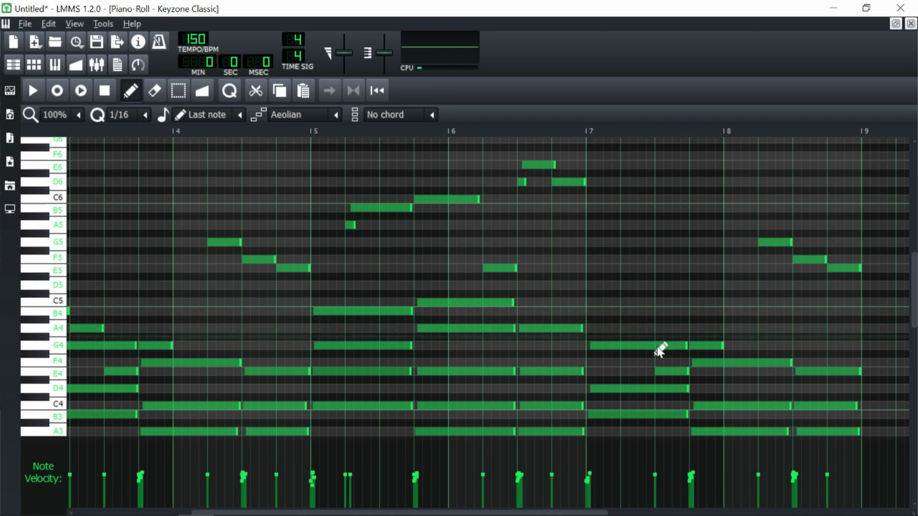
right_click(672, 371)
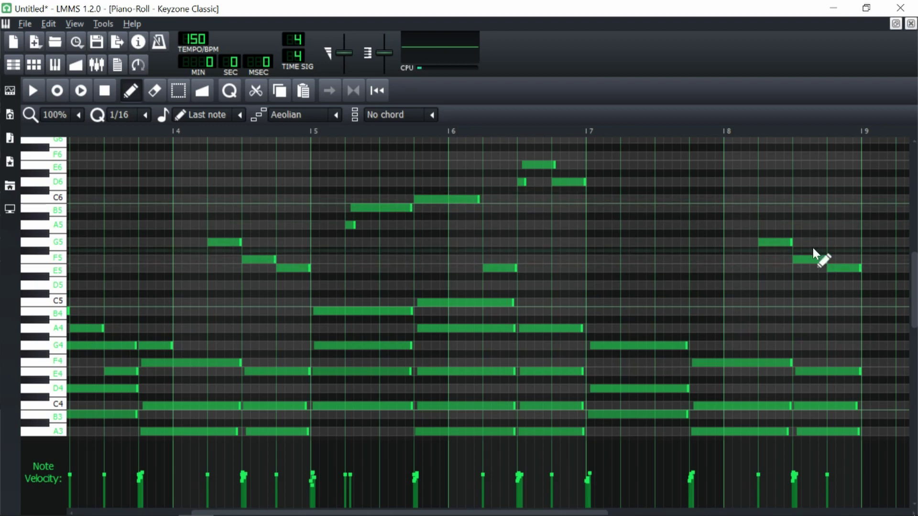
click(447, 131)
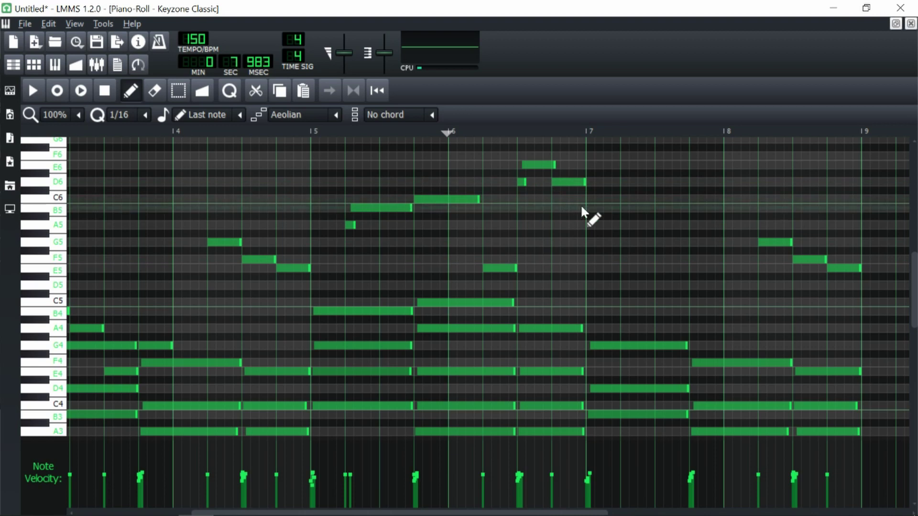
key(space)
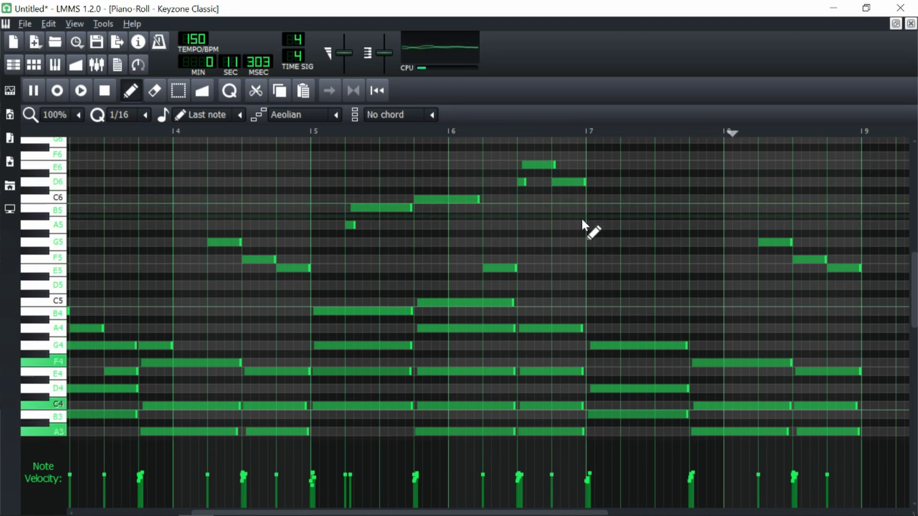
key(space)
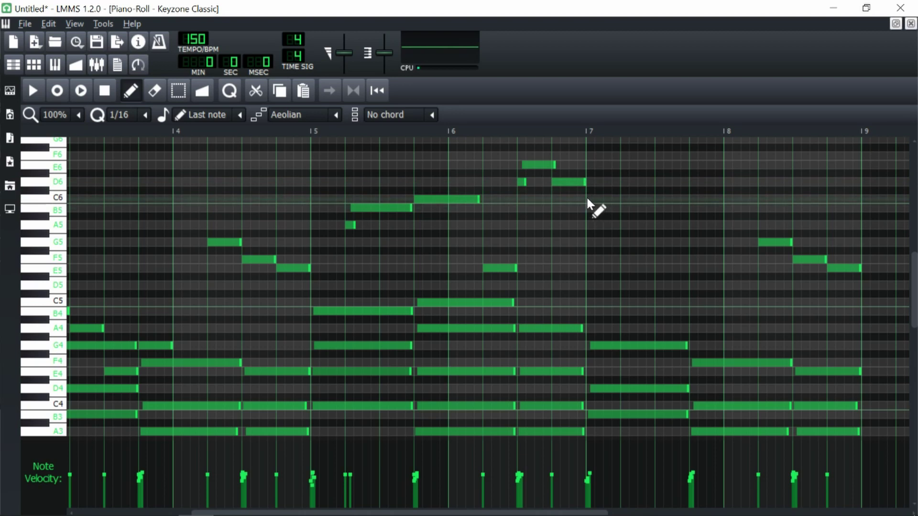
- Add melody notes C6, B5 and G5 in bar 7 at beats 1, 2.5 and 4, and trim the ends of the C6 and B5
click(588, 199)
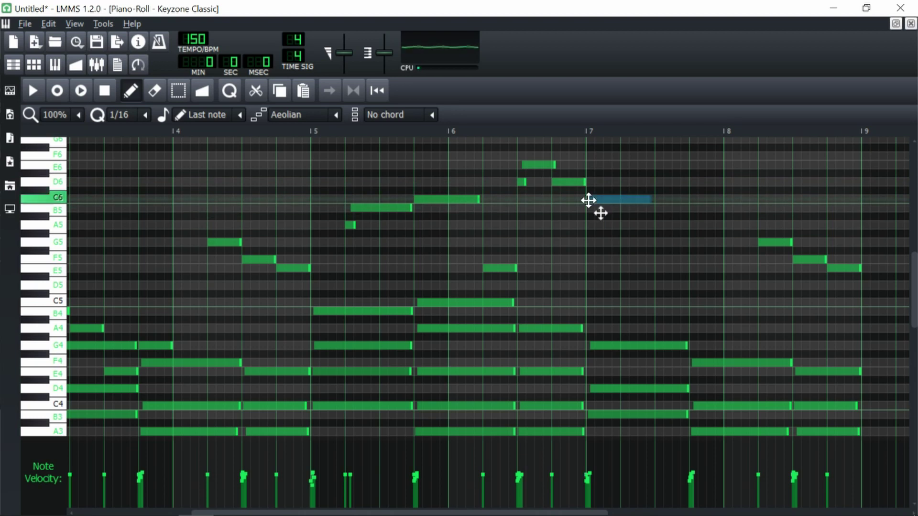
click(641, 209)
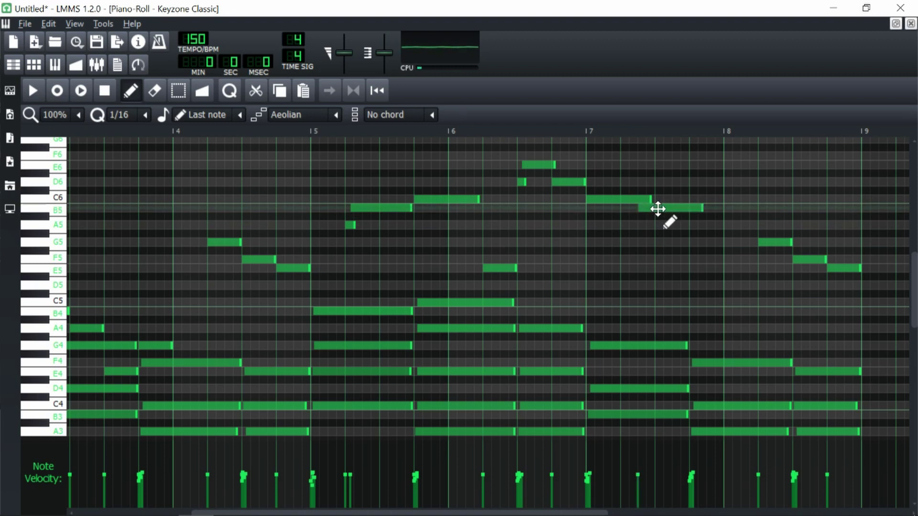
click(692, 241)
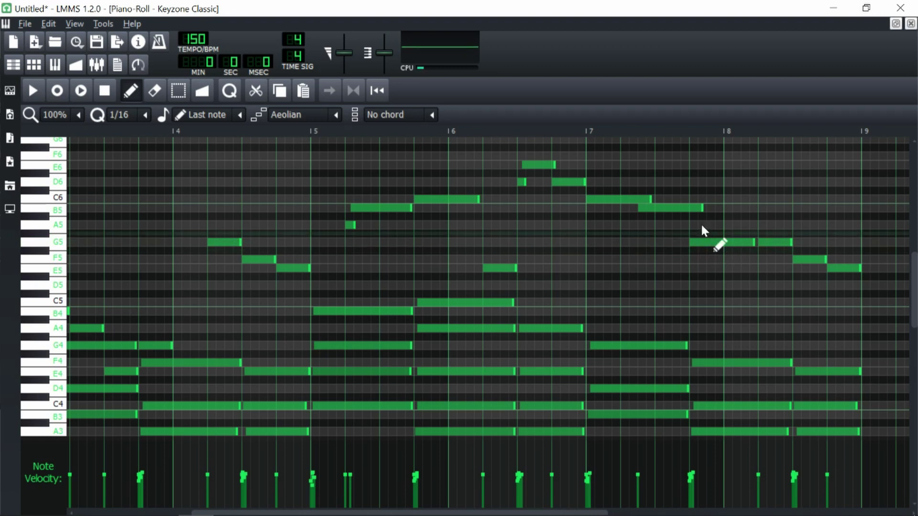
drag(700, 208, 636, 199)
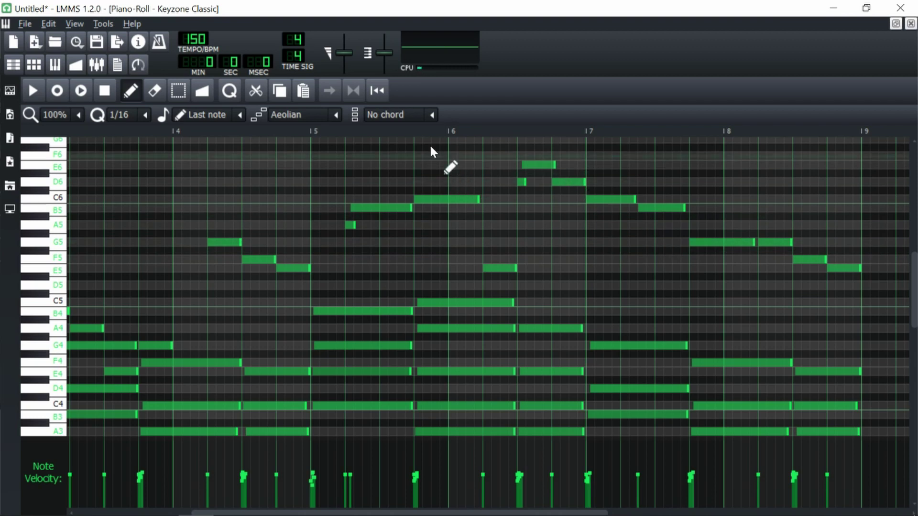
- Play the new bar 7 melody and slightly lengthen the C6 and B5 so the B5 reaches the G5
key(space)
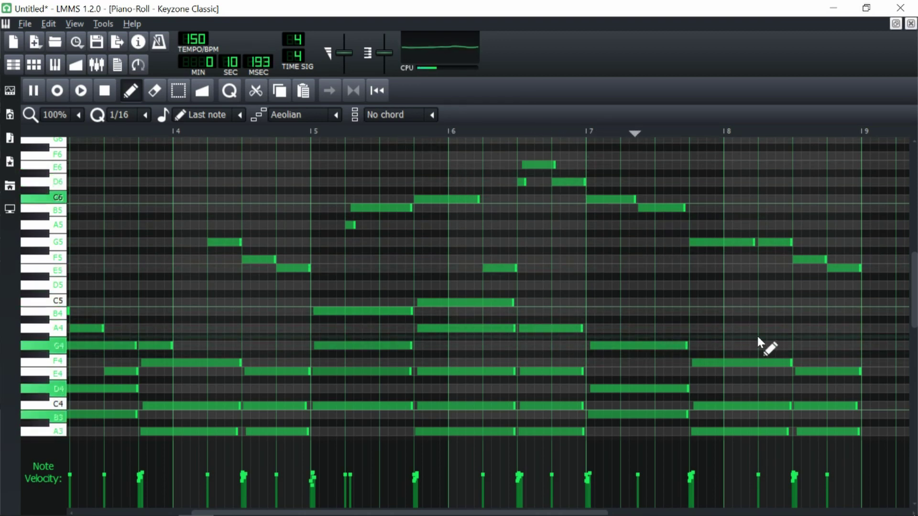
key(space)
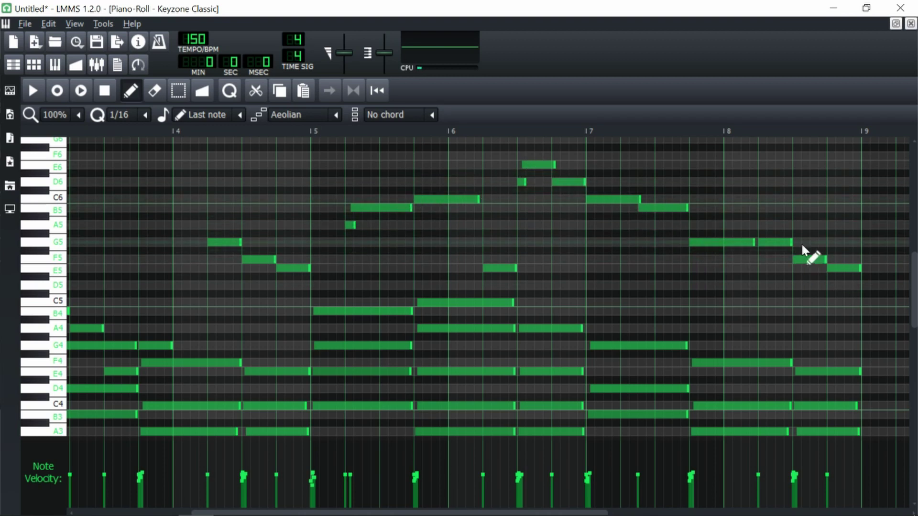
key(space)
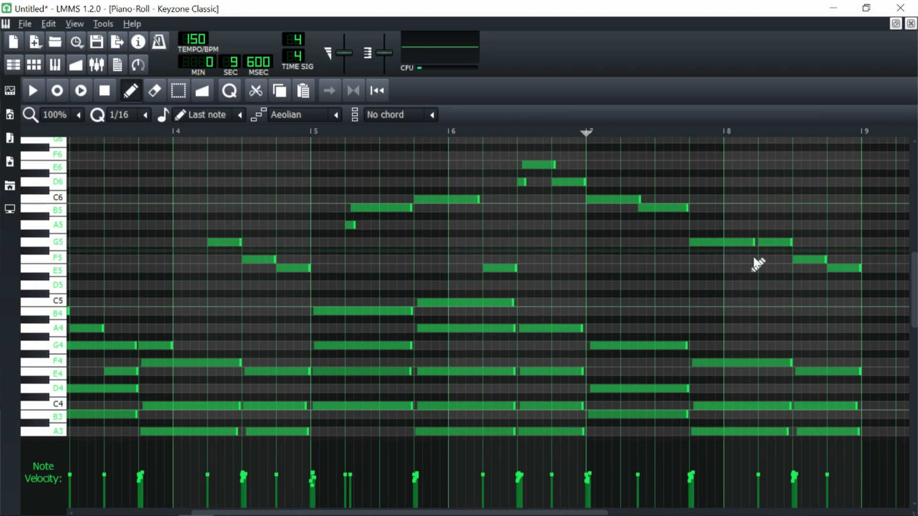
- Delete the copied melody notes G5, F5 and E5 from bar 8, and play the shortened ending
right_click(785, 242)
right_click(808, 258)
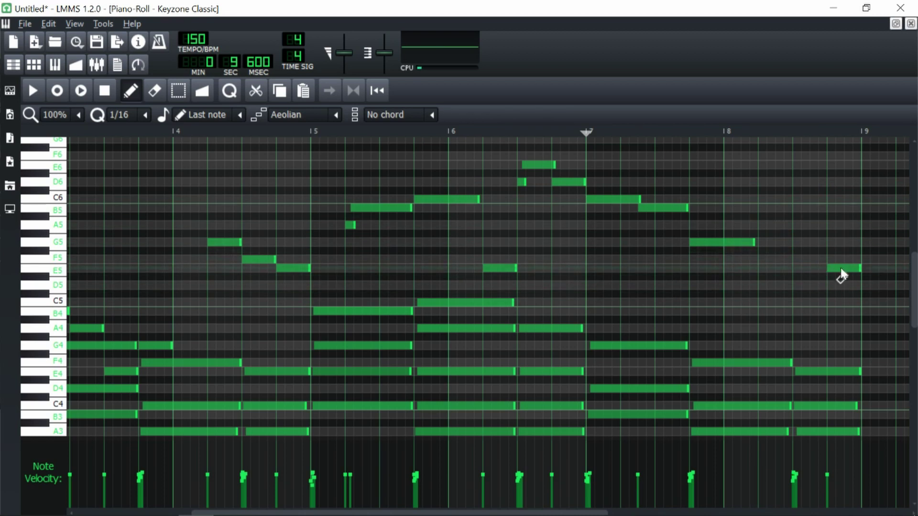
right_click(841, 269)
key(space)
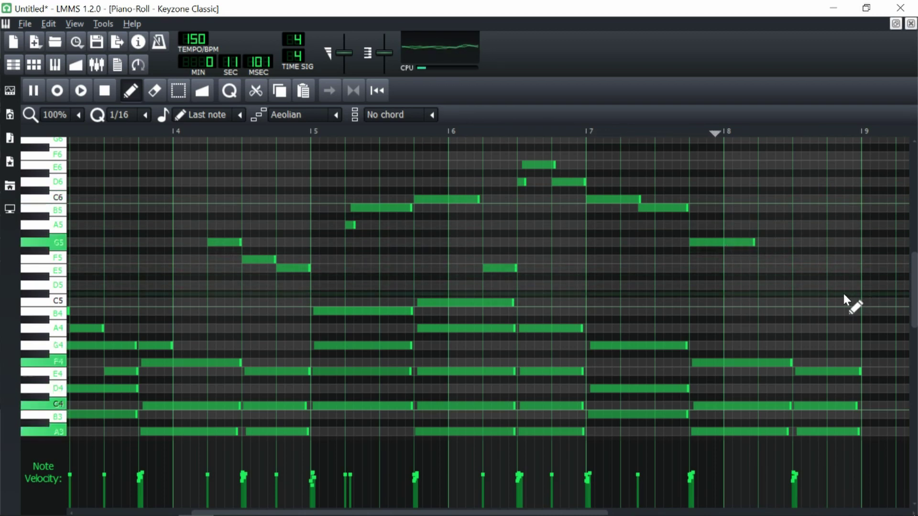
key(space)
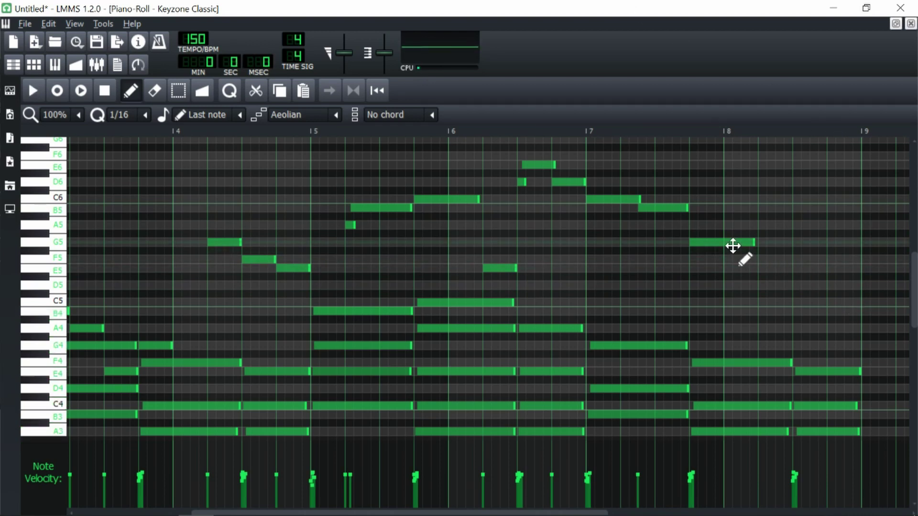
- Add melody notes E5, D5 and G5 at beats 2, 3 and 4 of bar 8, shorten each to one beat, and play them
click(762, 266)
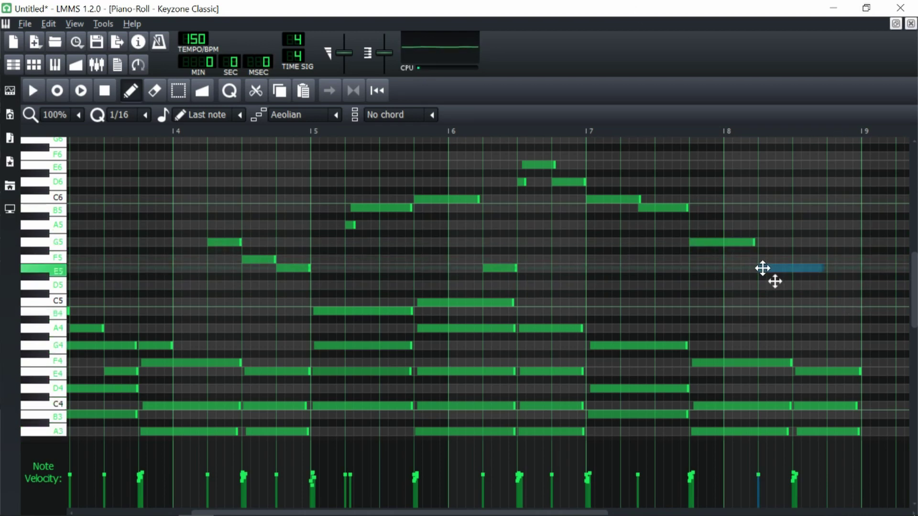
click(796, 287)
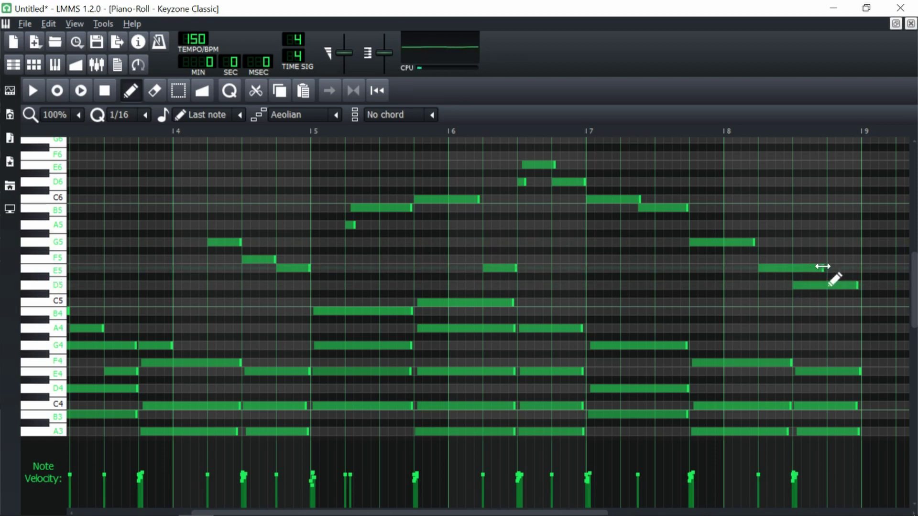
click(843, 243)
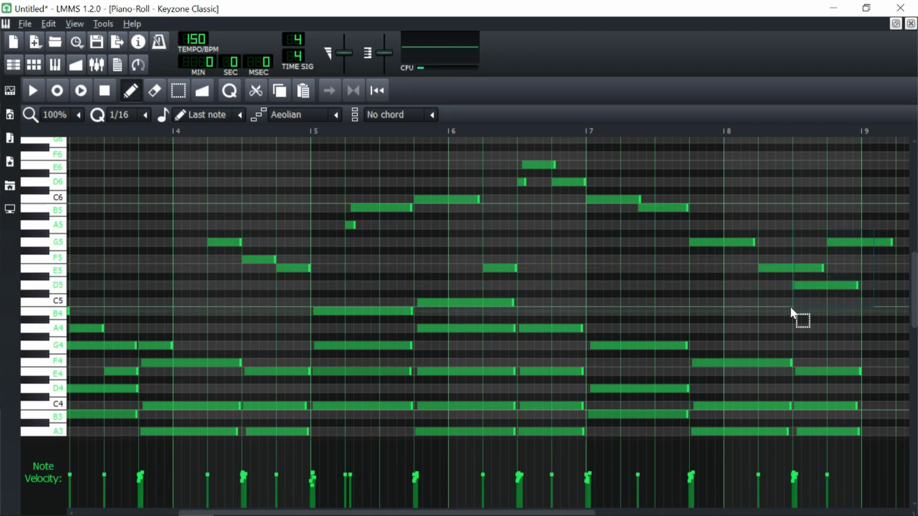
drag(799, 318, 860, 246)
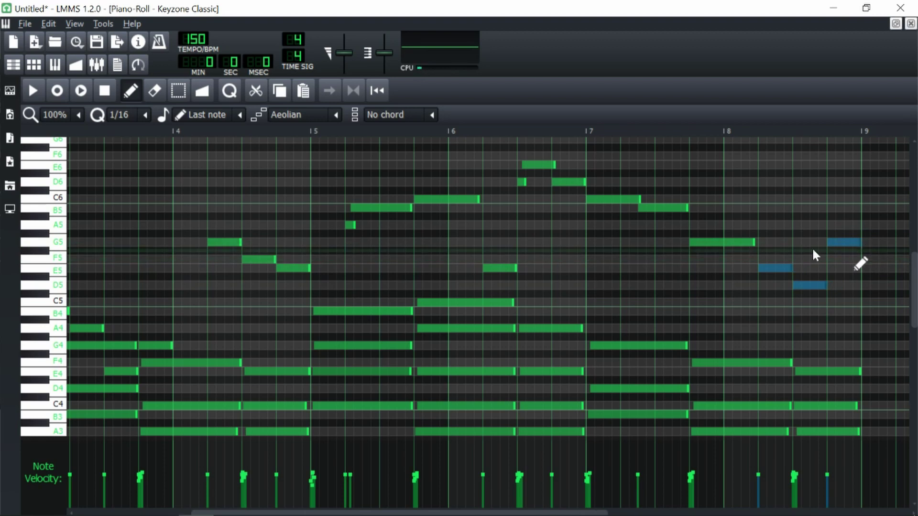
key(space)
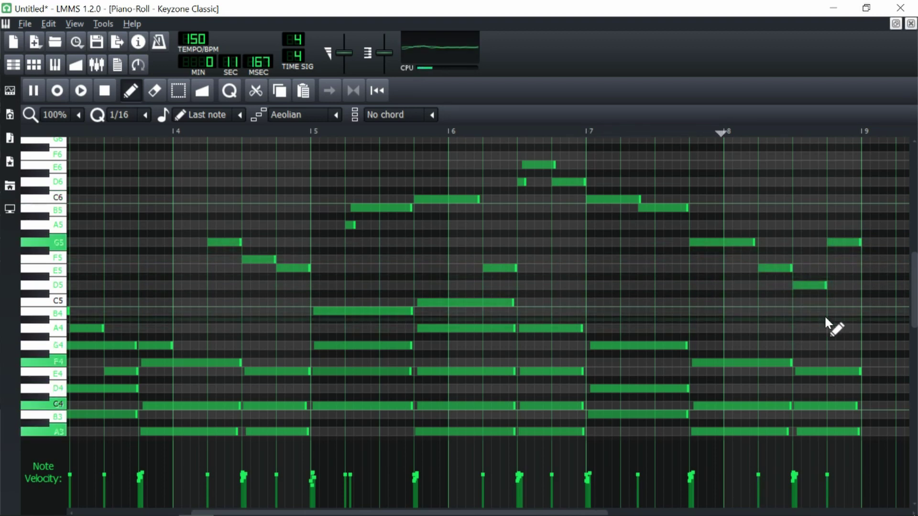
key(space)
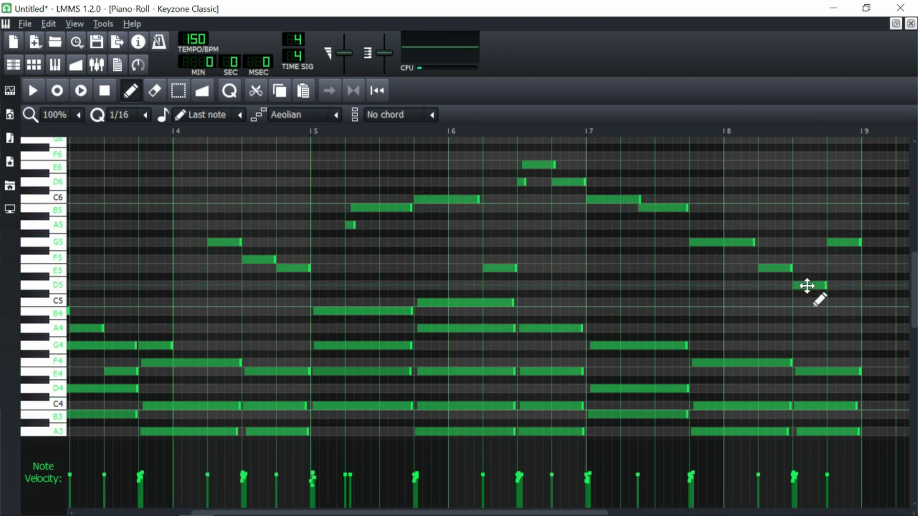
- Zoom the piano roll out to 50% and play the whole eight-bar piece from the start
scroll(807, 286, left, 1)
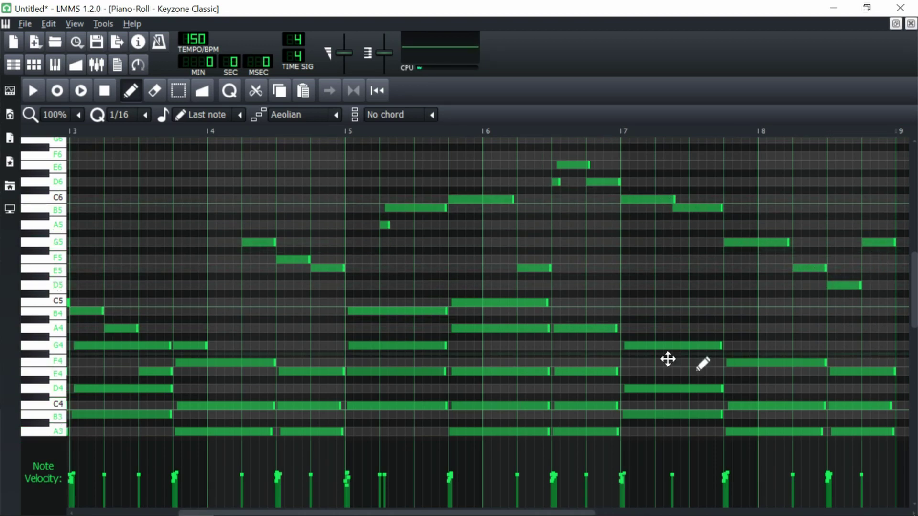
drag(549, 512, 447, 511)
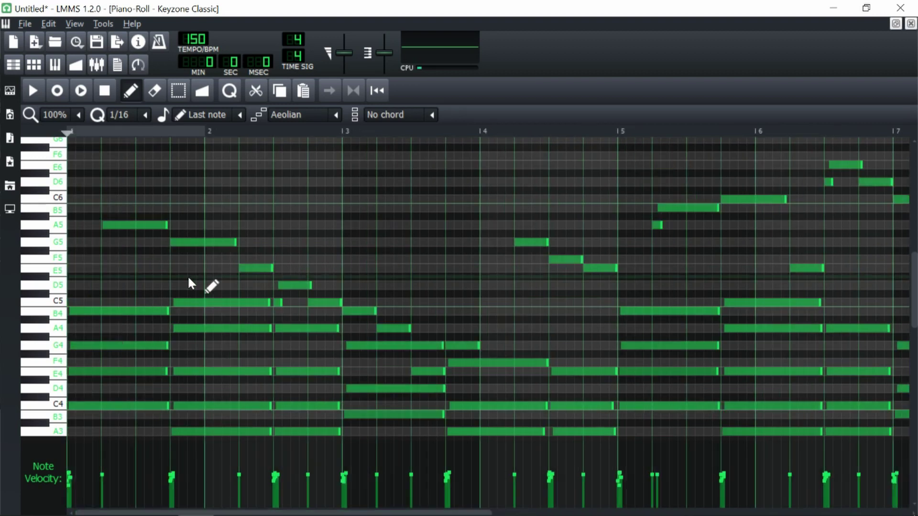
scroll(123, 297, down, 3)
click(79, 116)
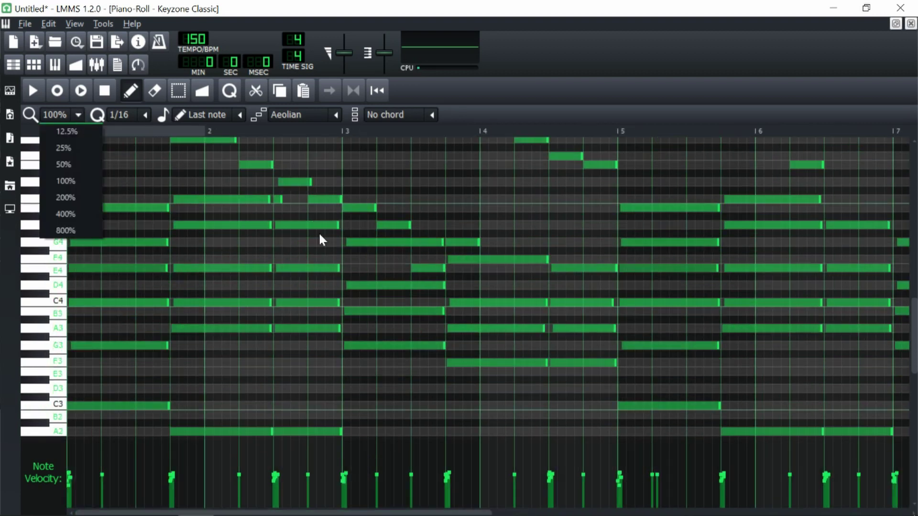
click(70, 165)
scroll(449, 245, up, 2)
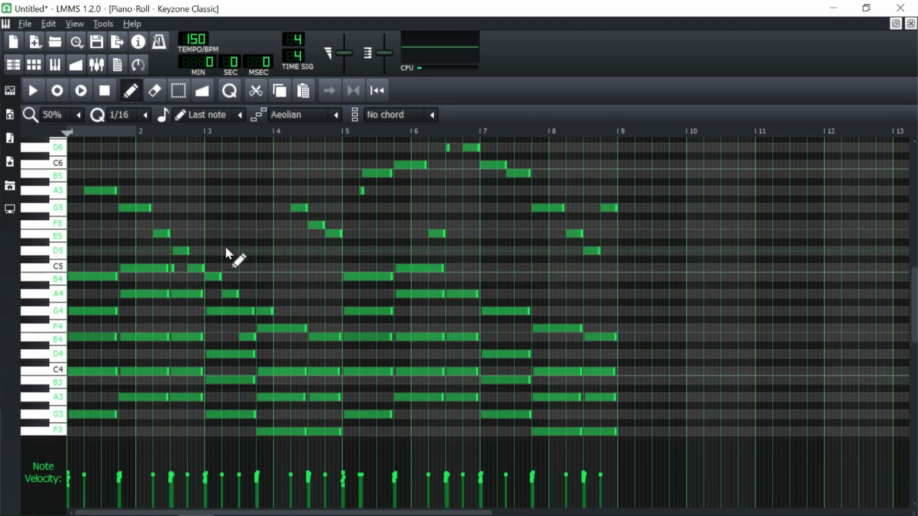
scroll(229, 251, down, 1)
scroll(265, 253, up, 1)
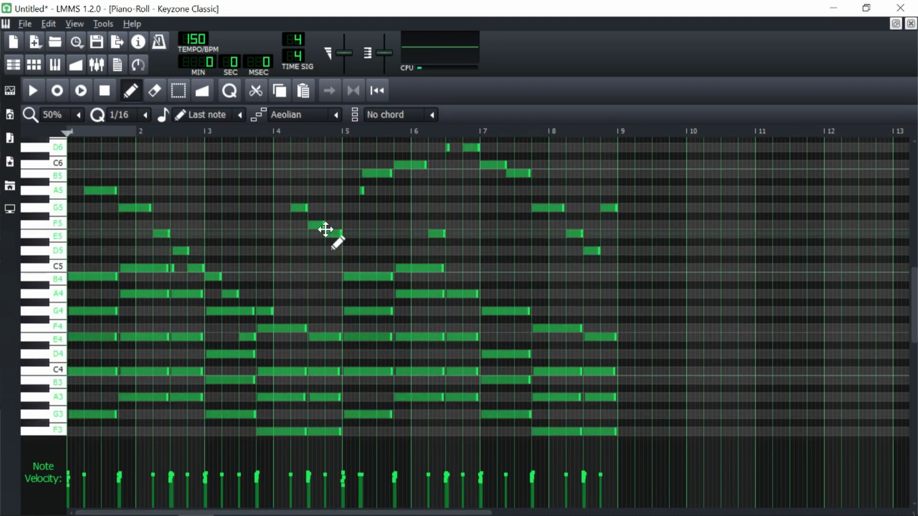
key(space)
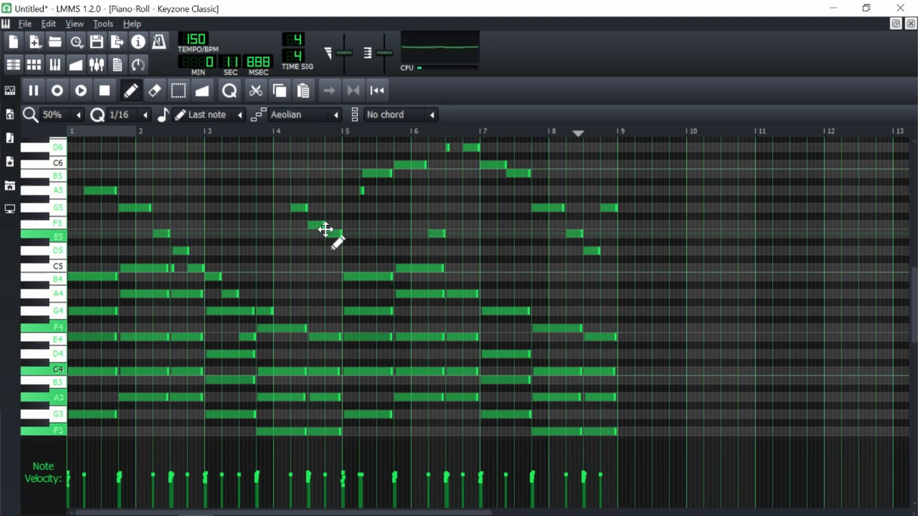
key(space)
- Examine the melody, chord and bass notes across all eight bars
scroll(465, 257, up, 1)
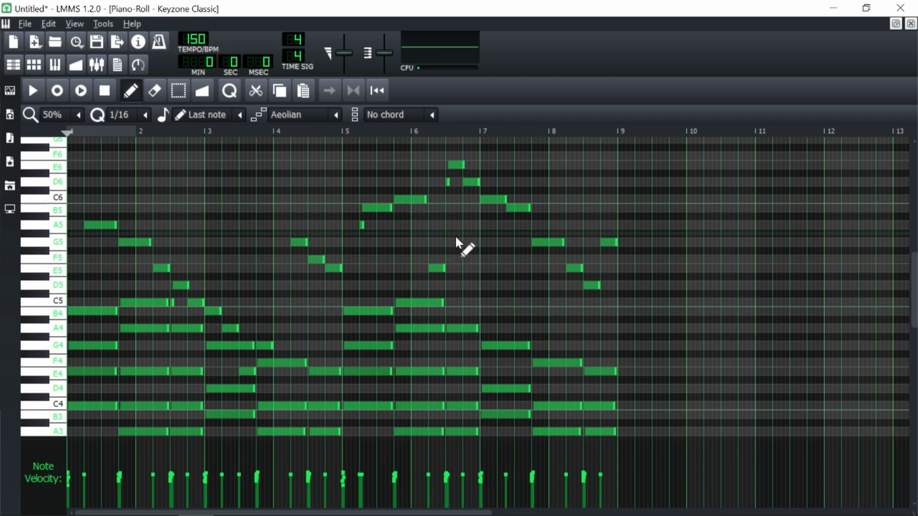
scroll(430, 263, down, 2)
scroll(420, 263, up, 2)
scroll(478, 311, down, 1)
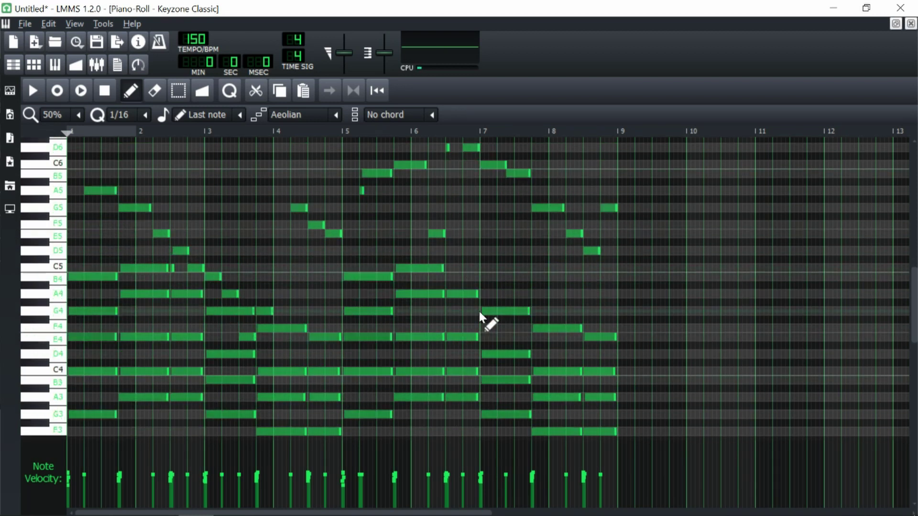
scroll(509, 300, up, 1)
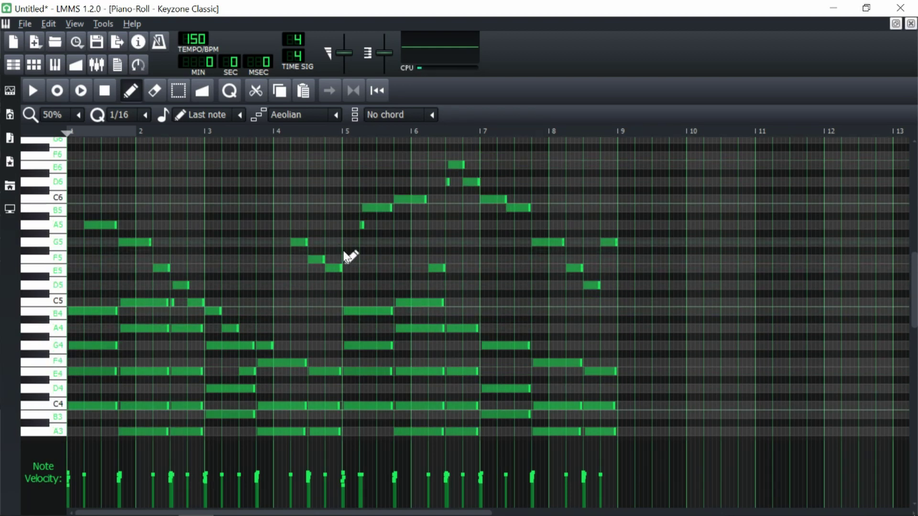
scroll(536, 295, down, 1)
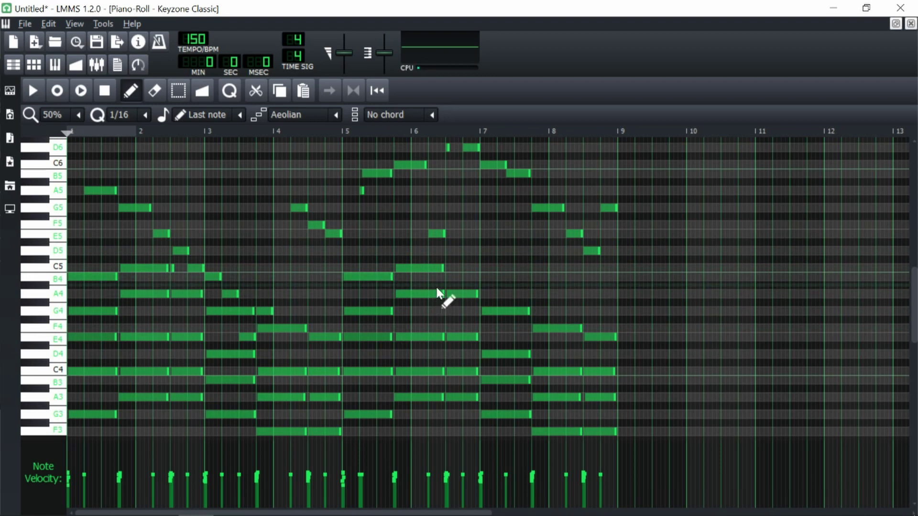
scroll(449, 274, down, 2)
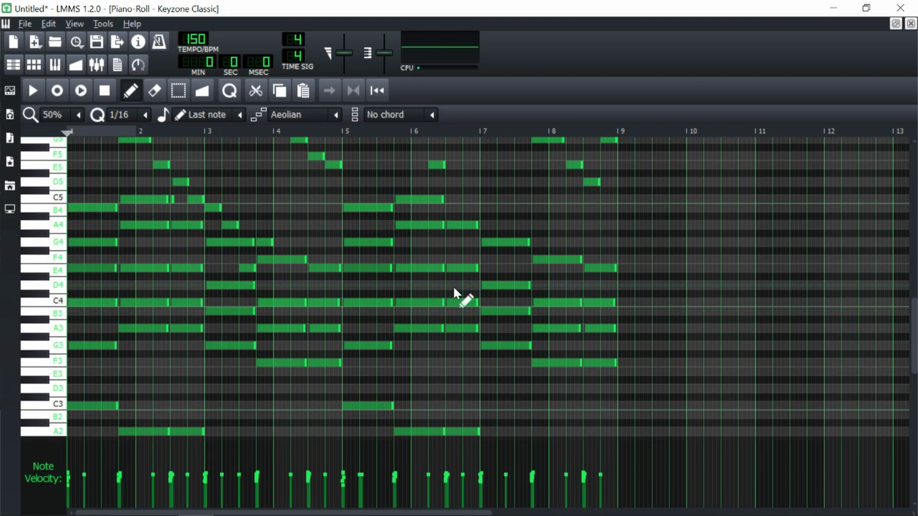
scroll(459, 297, up, 3)
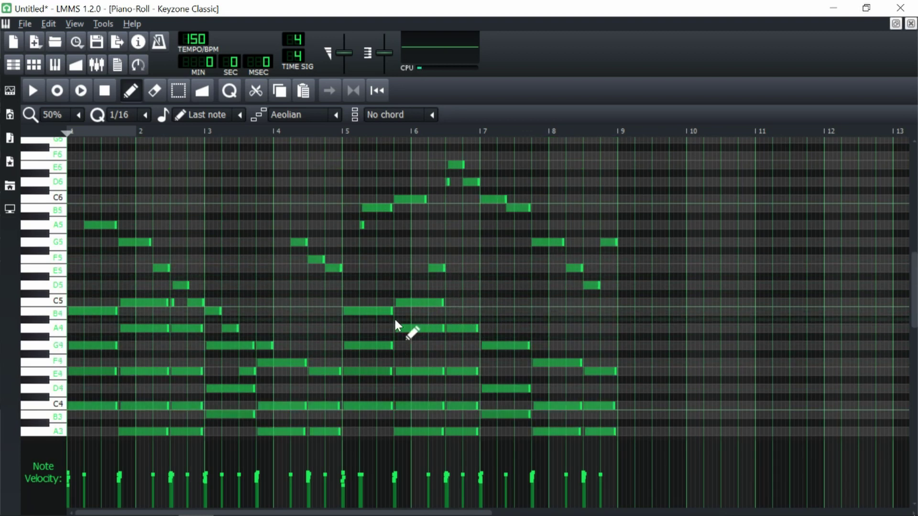
scroll(395, 299, down, 3)
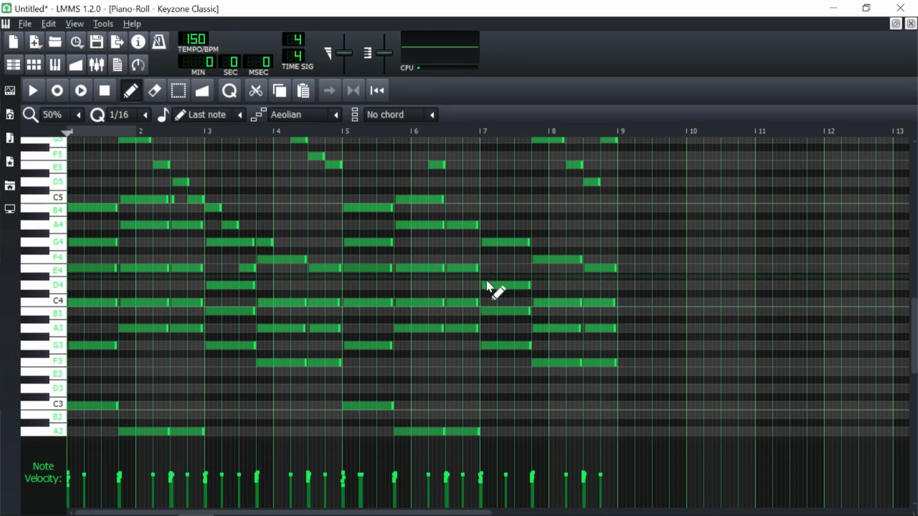
- Transpose all notes of the eight-bar piece up four semitones
scroll(487, 286, down, 2)
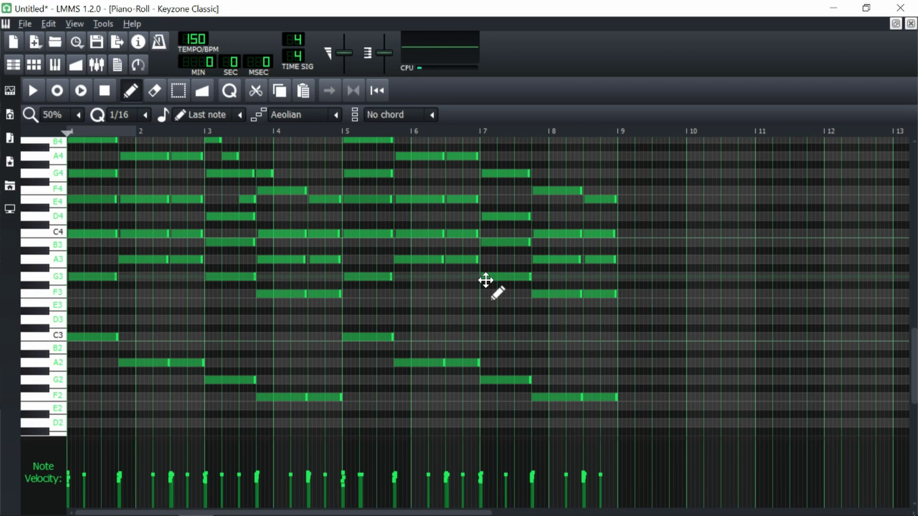
key(shift+Up)
key(shift+Up)
key(shift+Up)
key(shift+Up)
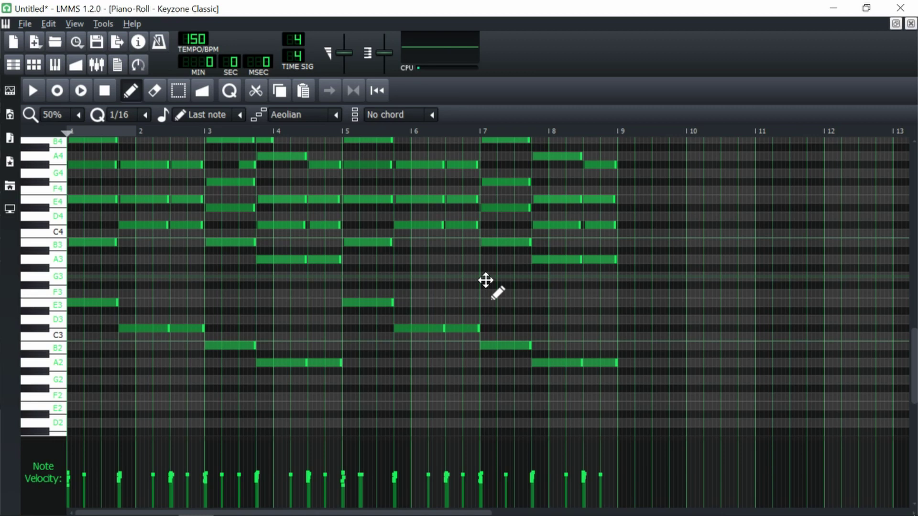
- Play the transposed piece from the start and look over its chord and melody notes
scroll(335, 287, up, 5)
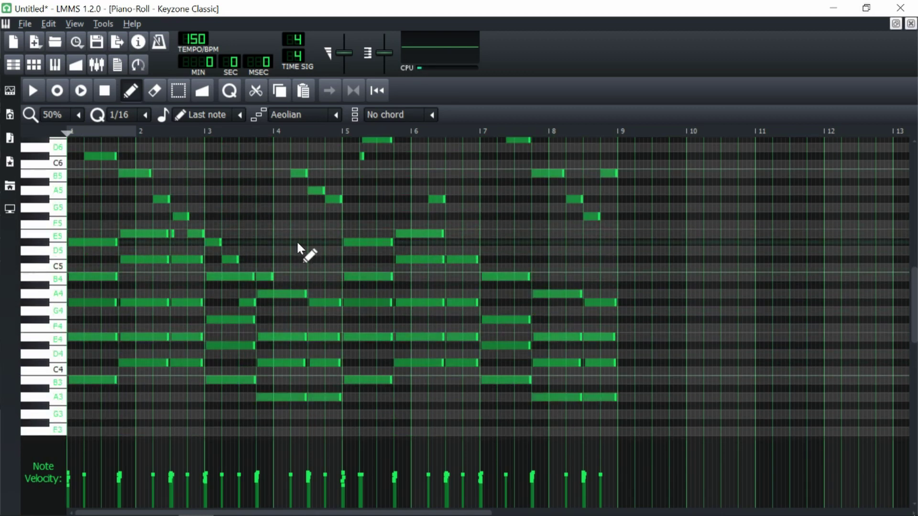
key(space)
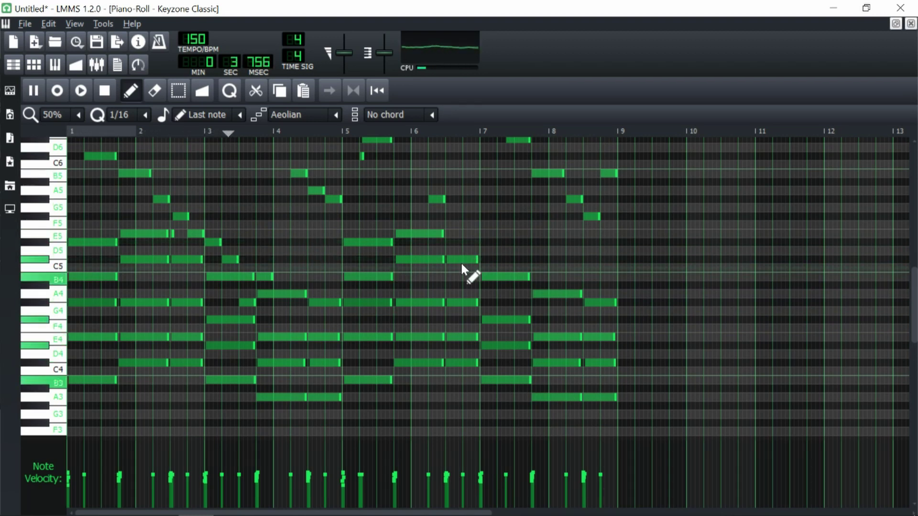
scroll(507, 271, up, 2)
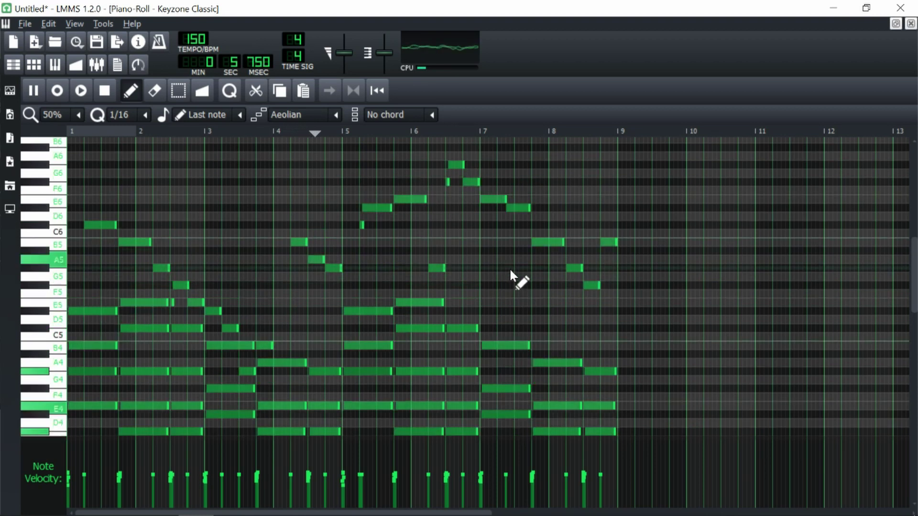
key(space)
scroll(509, 267, down, 2)
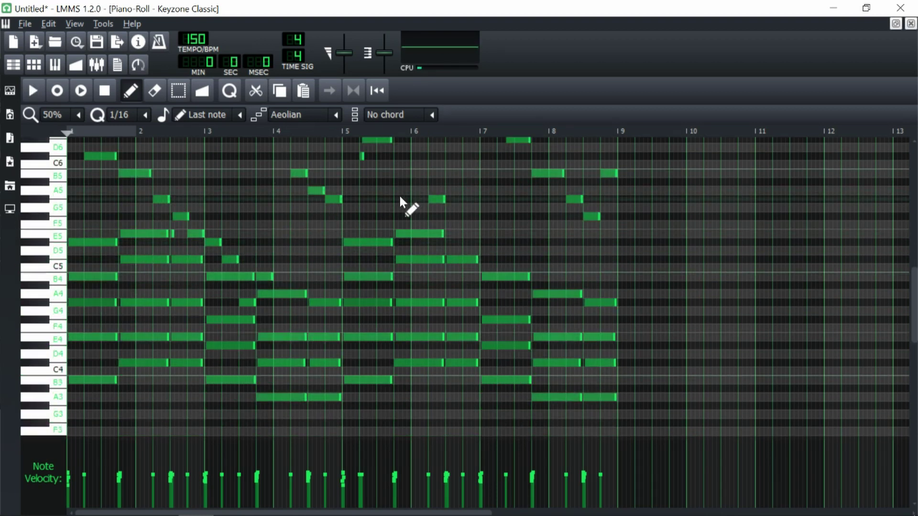
scroll(409, 287, down, 2)
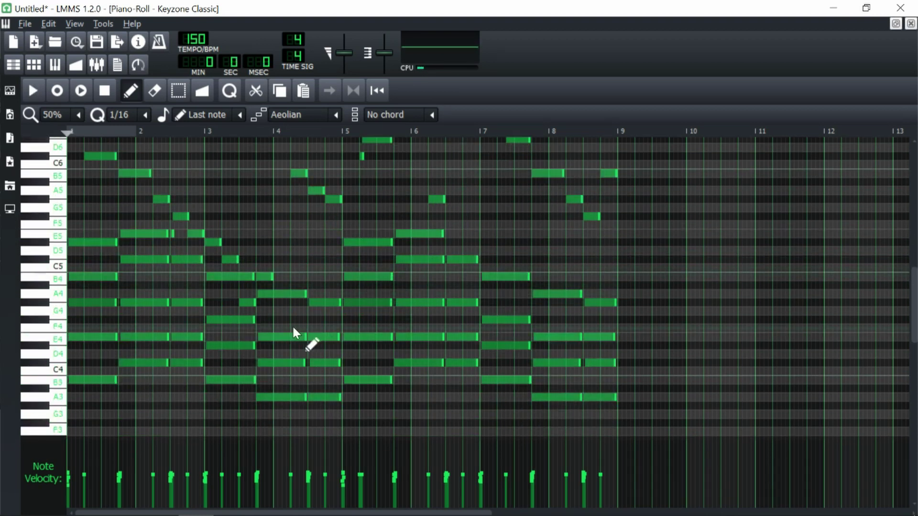
scroll(421, 258, up, 6)
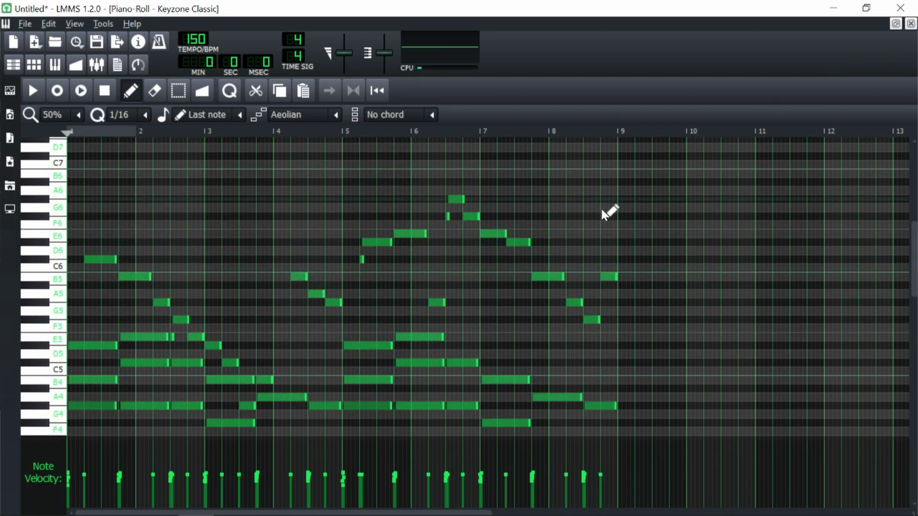
- Leave the piano roll for the Song-Editor and reposition its window in the workspace
key(F7)
drag(291, 138, 265, 146)
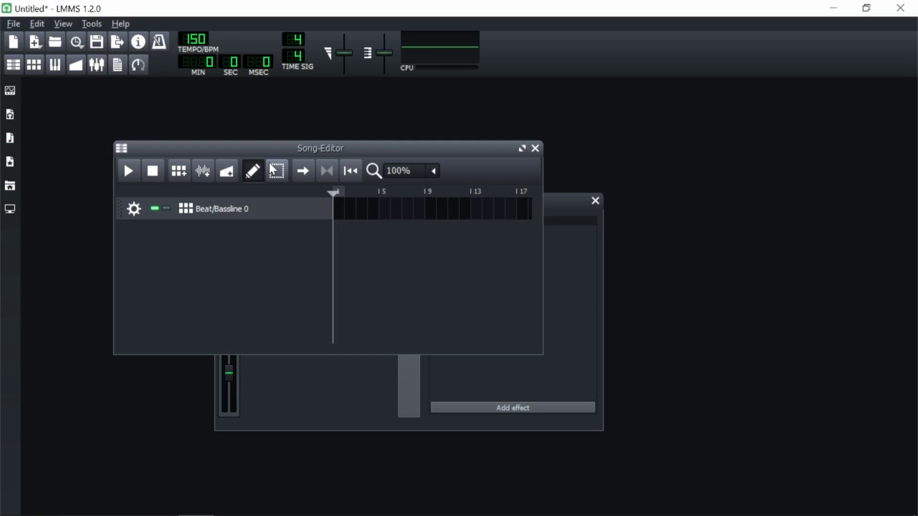
drag(306, 148, 319, 155)
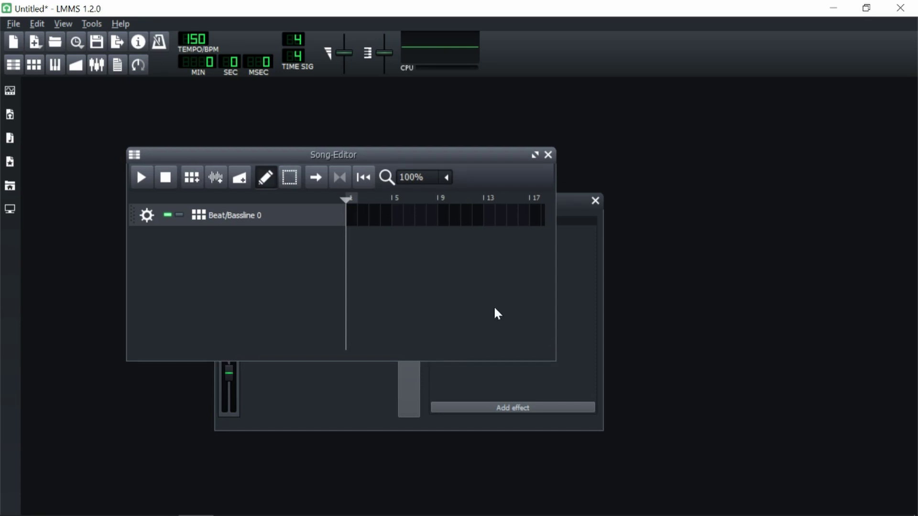